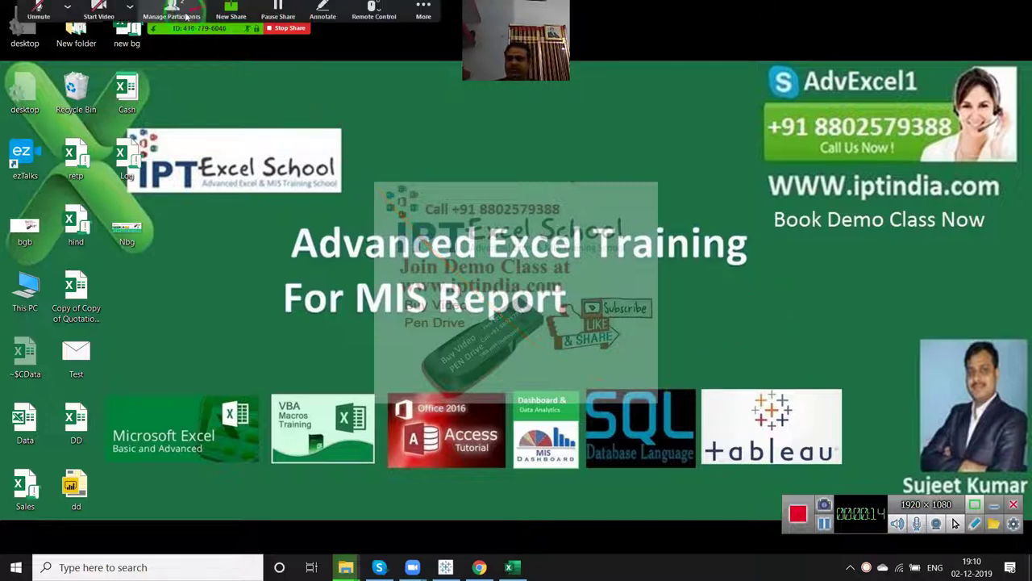
Step: Check Zoom's audio and camera choices, the participants list and the Zoom home window
left_click(67, 14)
left_click(172, 13)
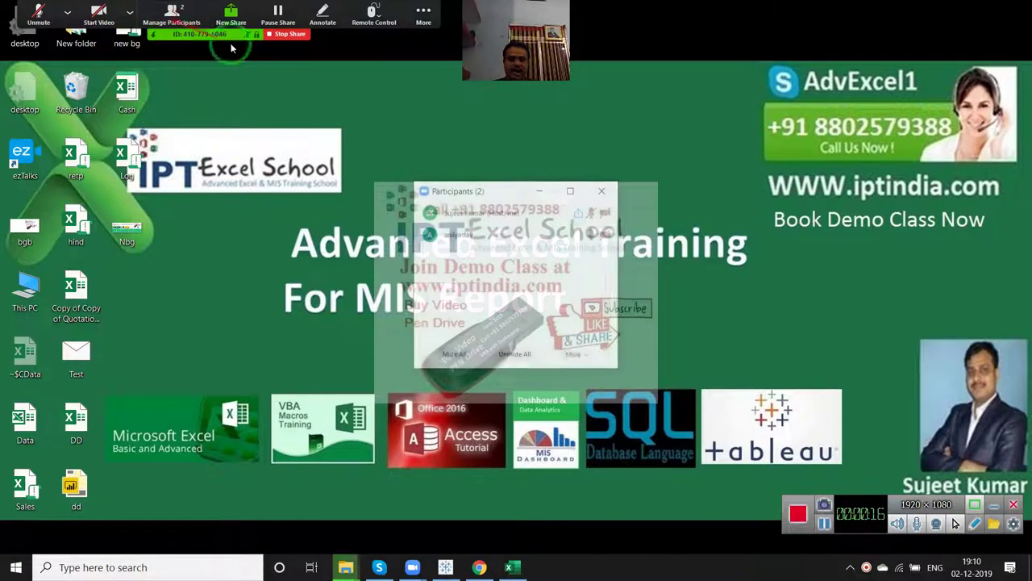
mouse_move(473, 248)
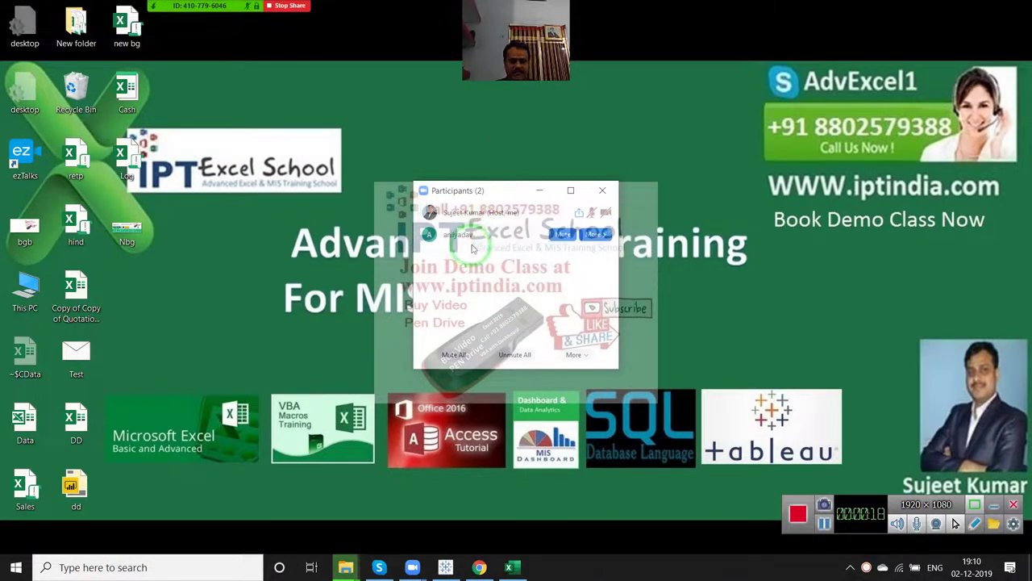
left_click(129, 12)
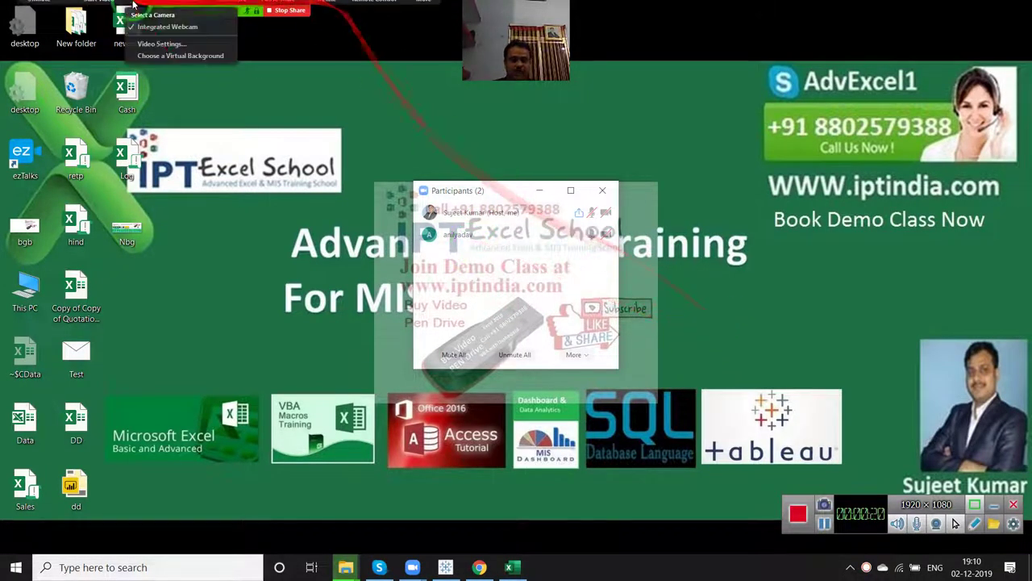
mouse_move(412, 565)
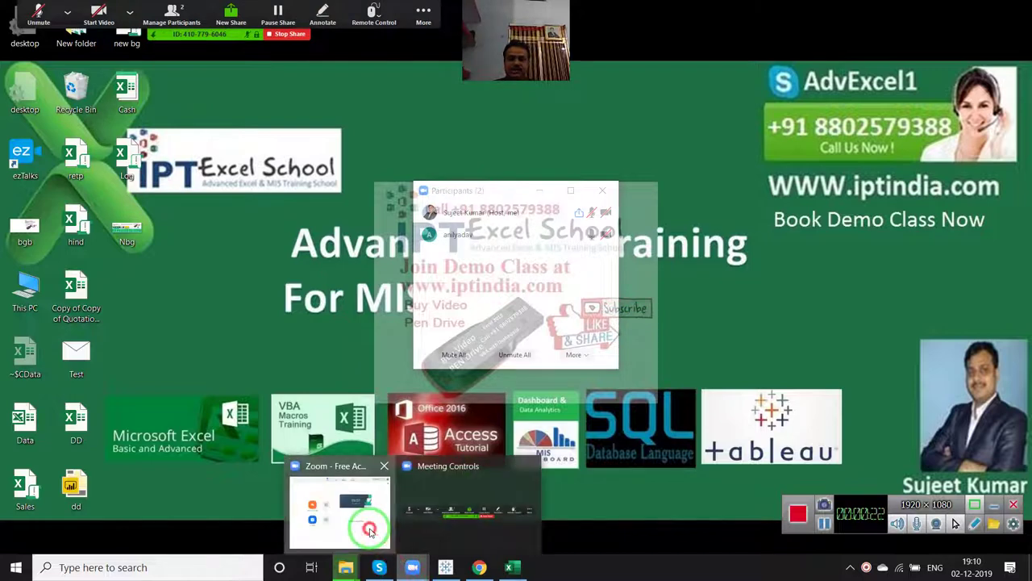
left_click(370, 533)
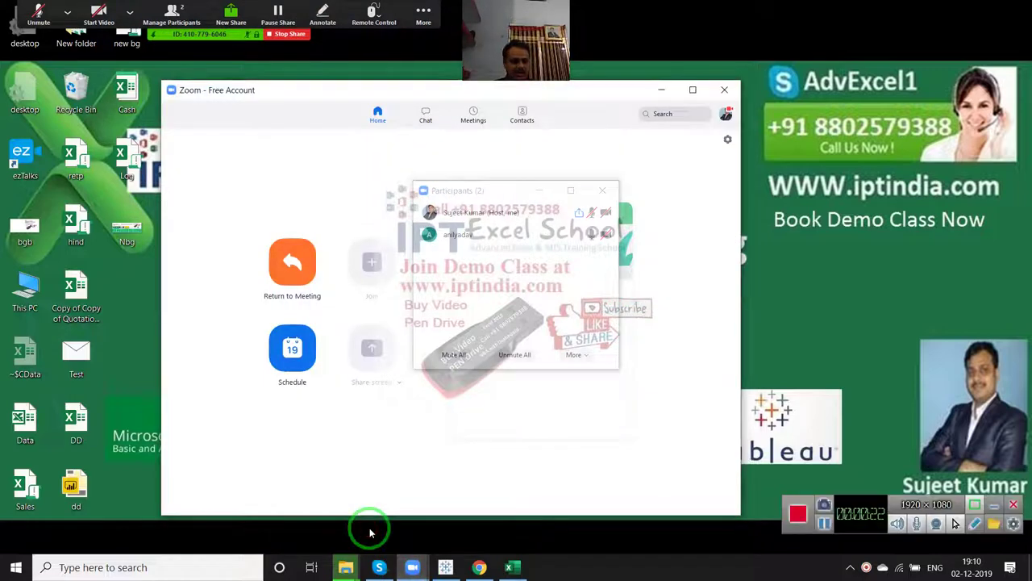
left_click(660, 92)
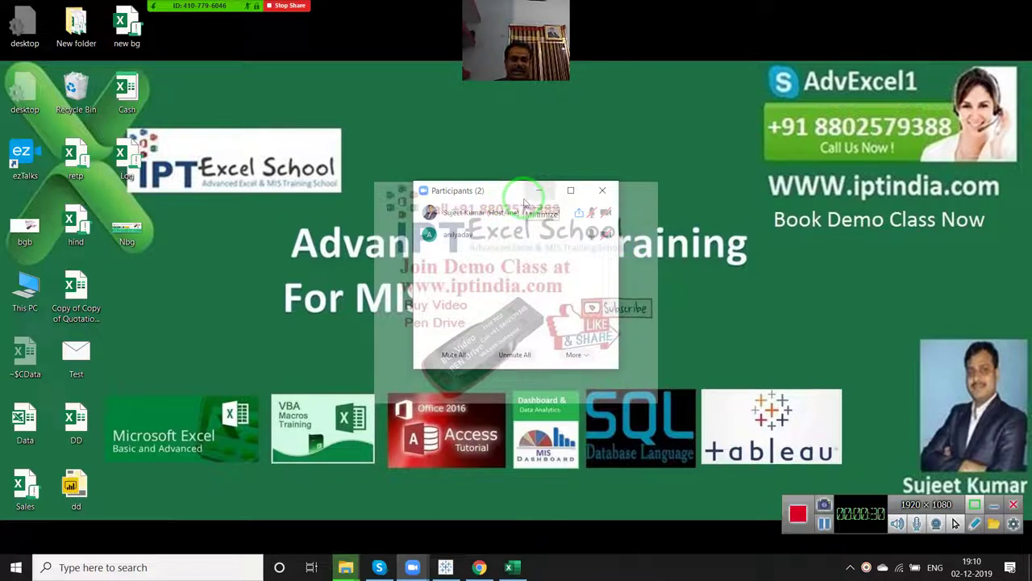
mouse_move(534, 239)
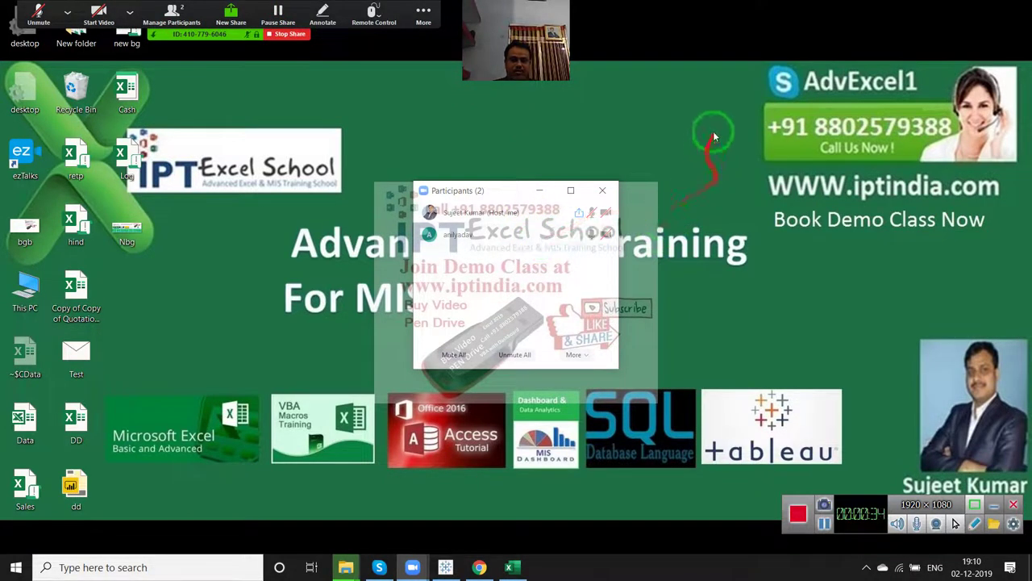
left_click_drag(730, 107, 799, 104)
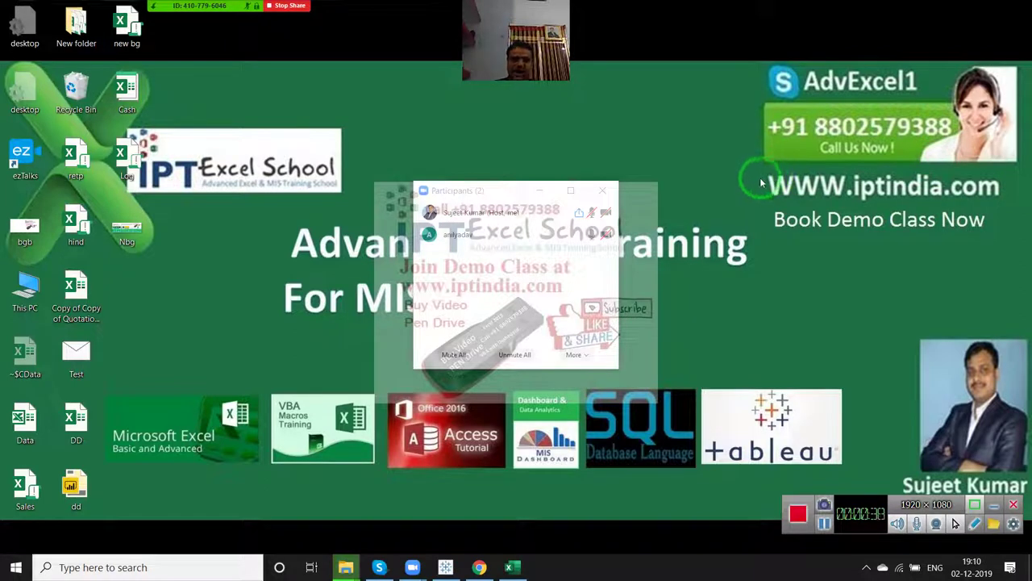
left_click(760, 171)
left_click_drag(760, 171, 1008, 212)
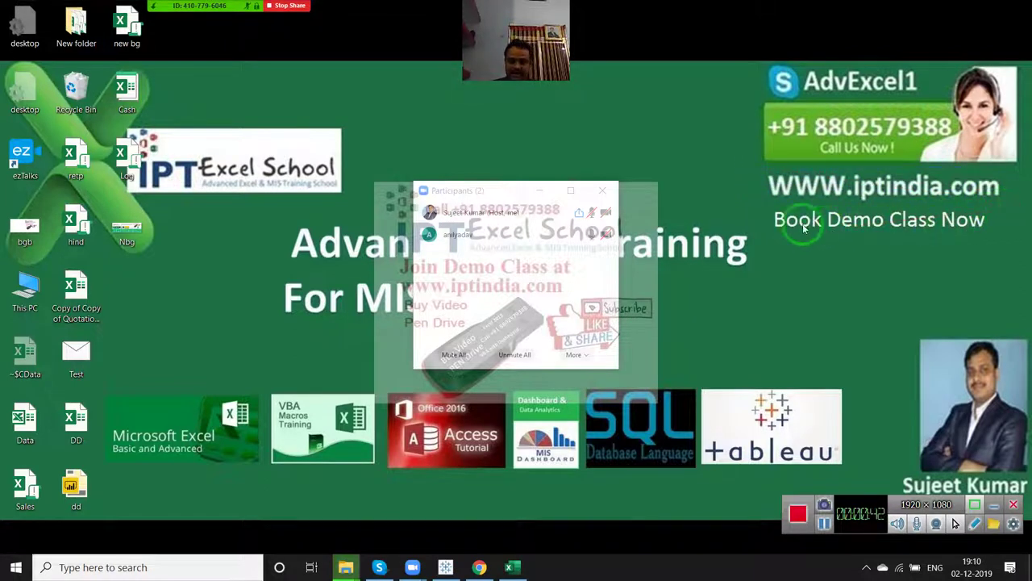
left_click_drag(766, 208, 991, 231)
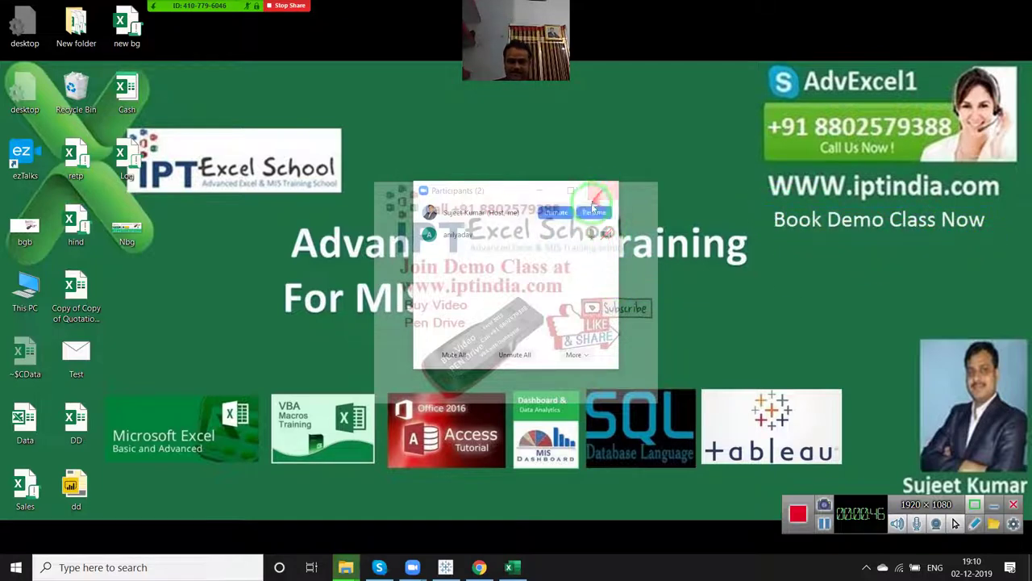
Step: Grant the attendee Allow Record permission, then start recording from the More menu
mouse_move(589, 216)
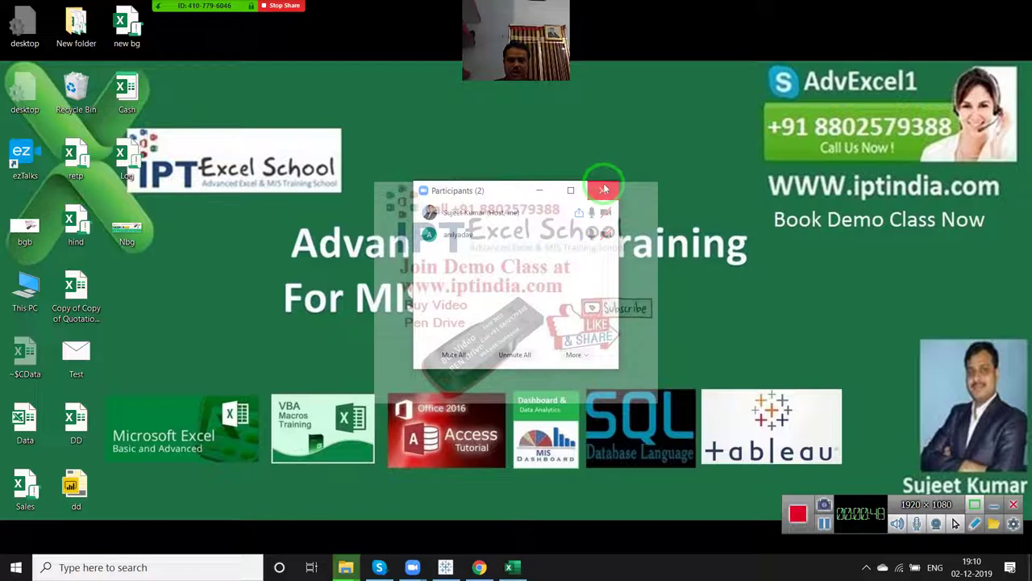
left_click(596, 234)
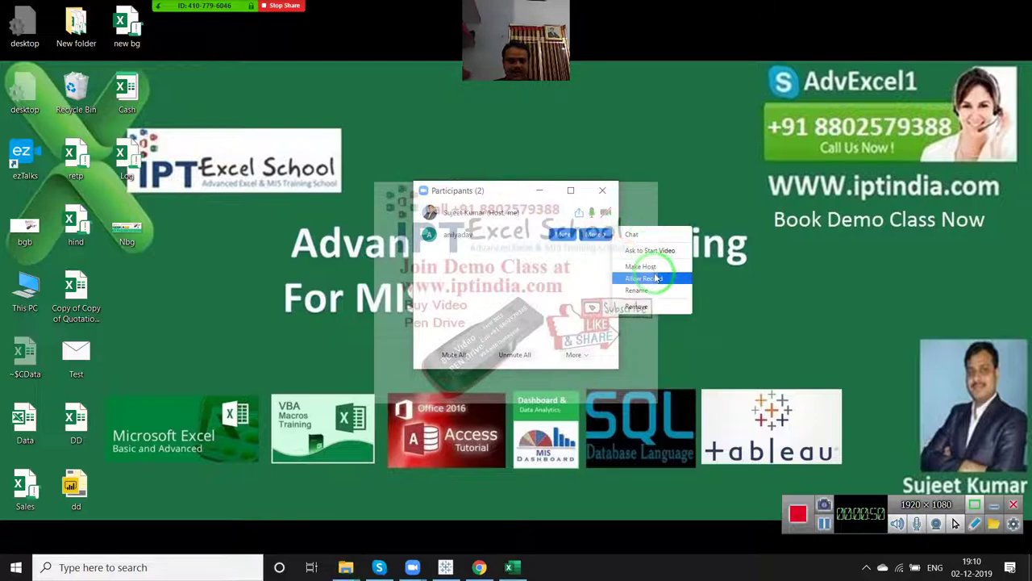
left_click(656, 278)
left_click(601, 190)
mouse_move(207, 4)
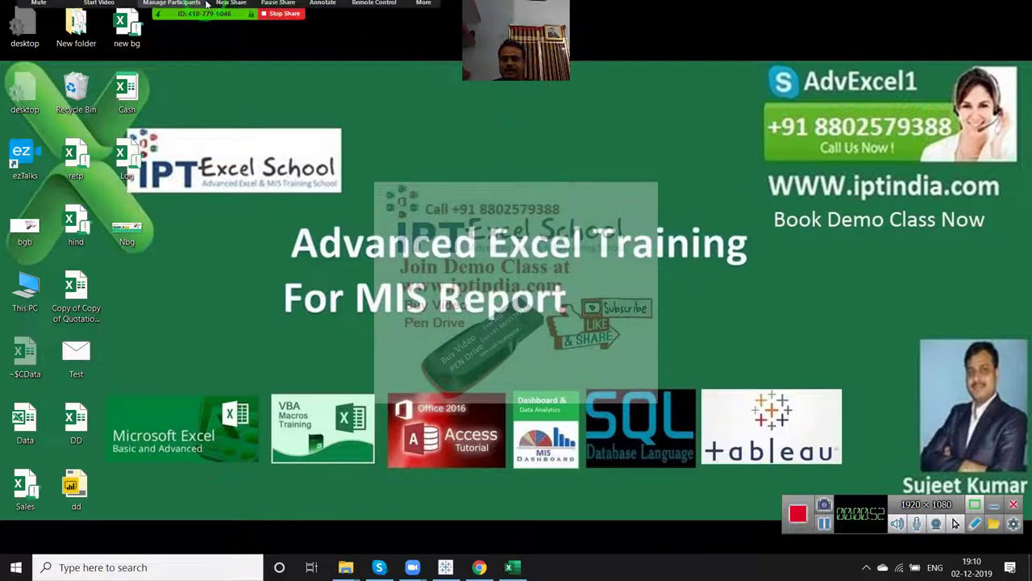
left_click(424, 15)
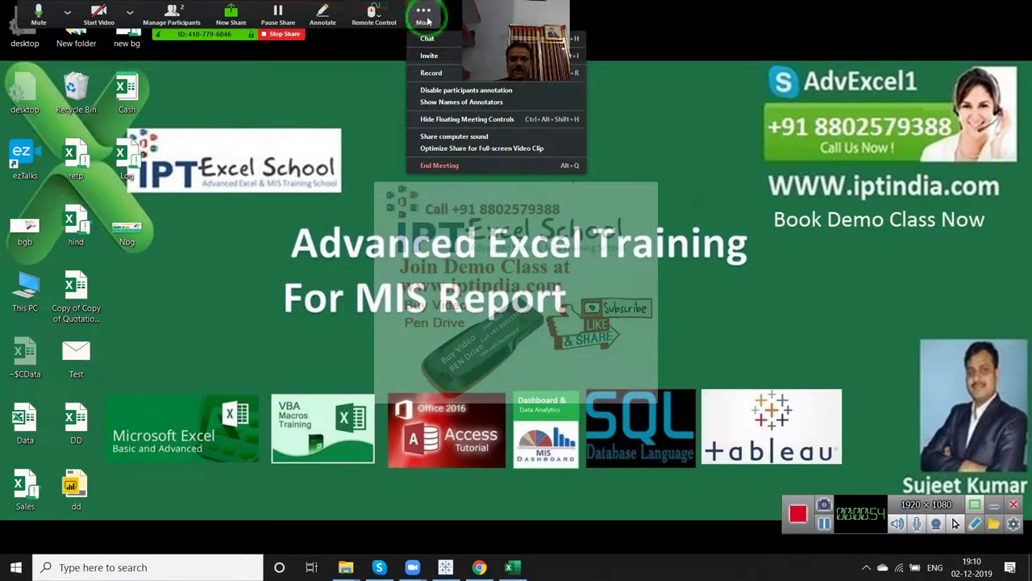
left_click(441, 73)
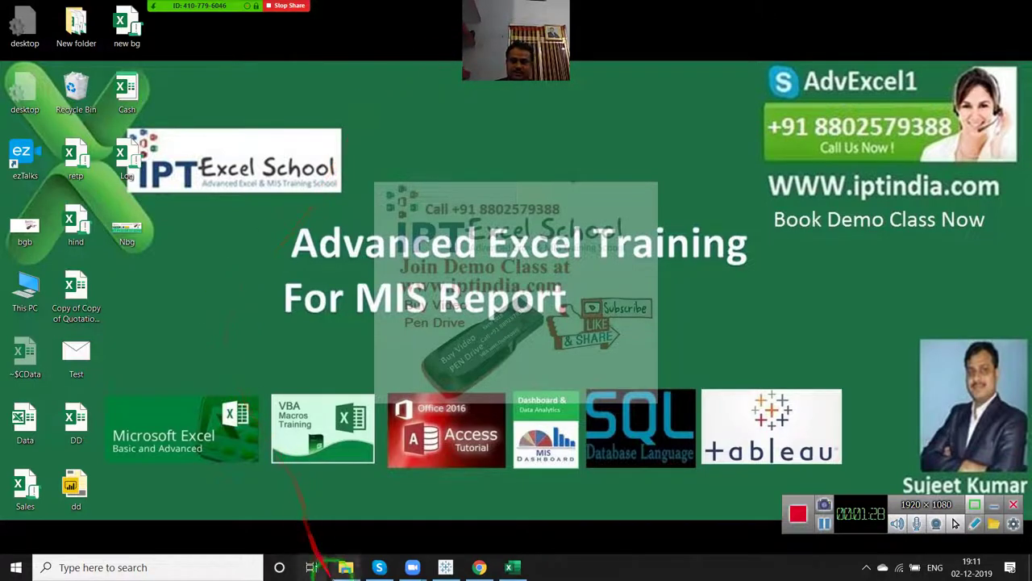
right_click(387, 259)
Step: Open the F: drive in File Explorer and create and open a folder named 2019
left_click(419, 309)
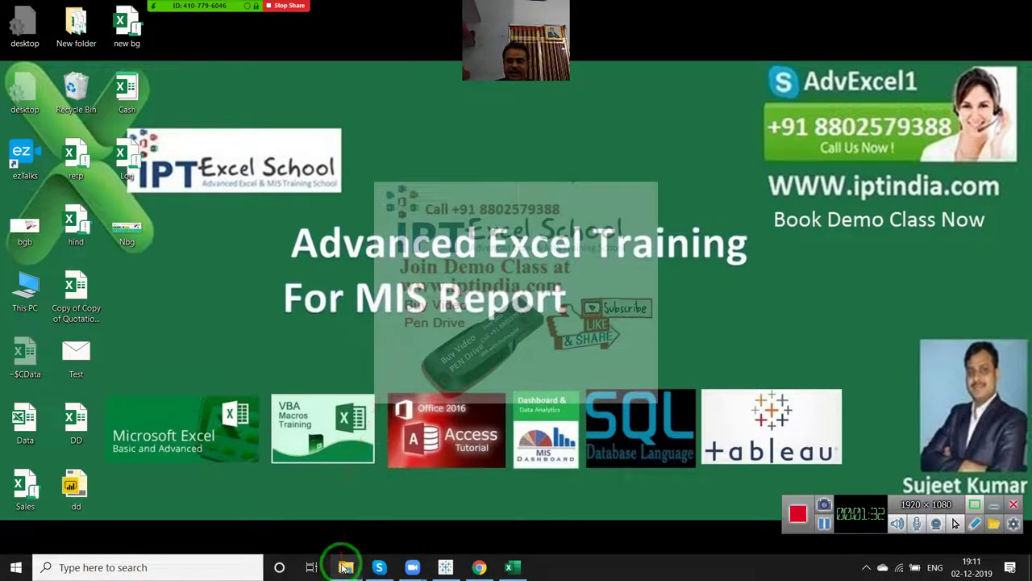
mouse_move(341, 559)
left_click(295, 525)
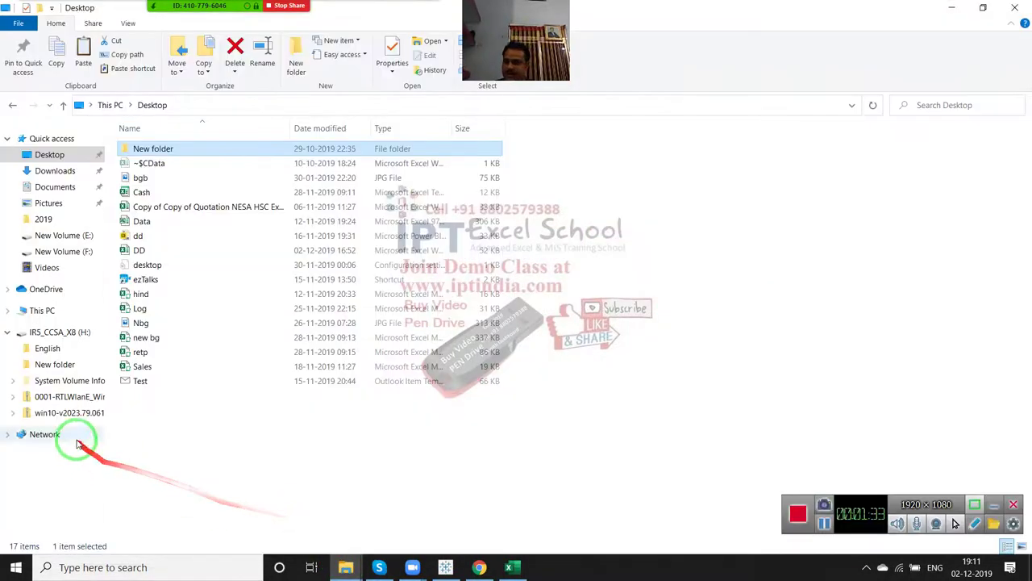
left_click(73, 251)
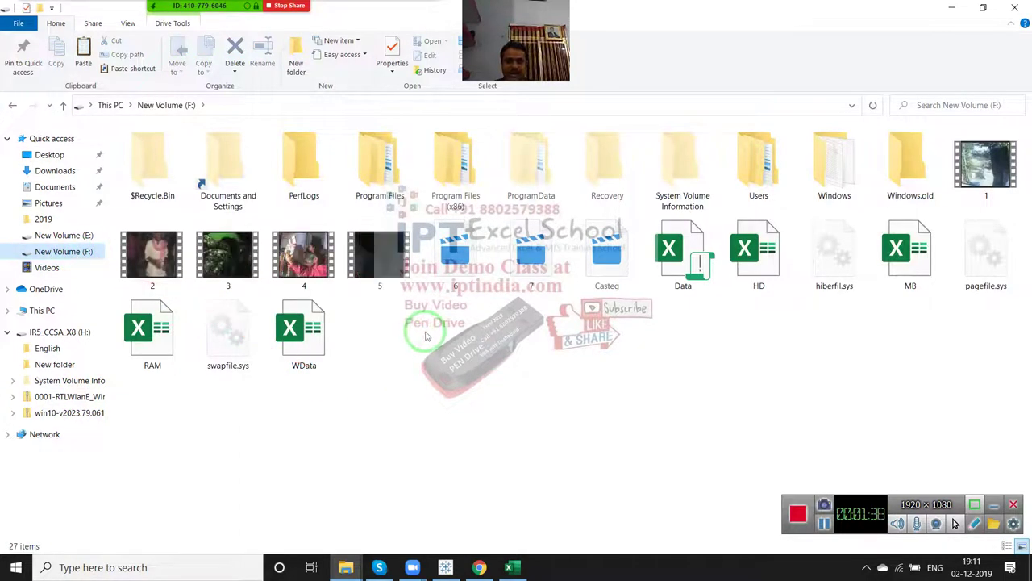
right_click(424, 334)
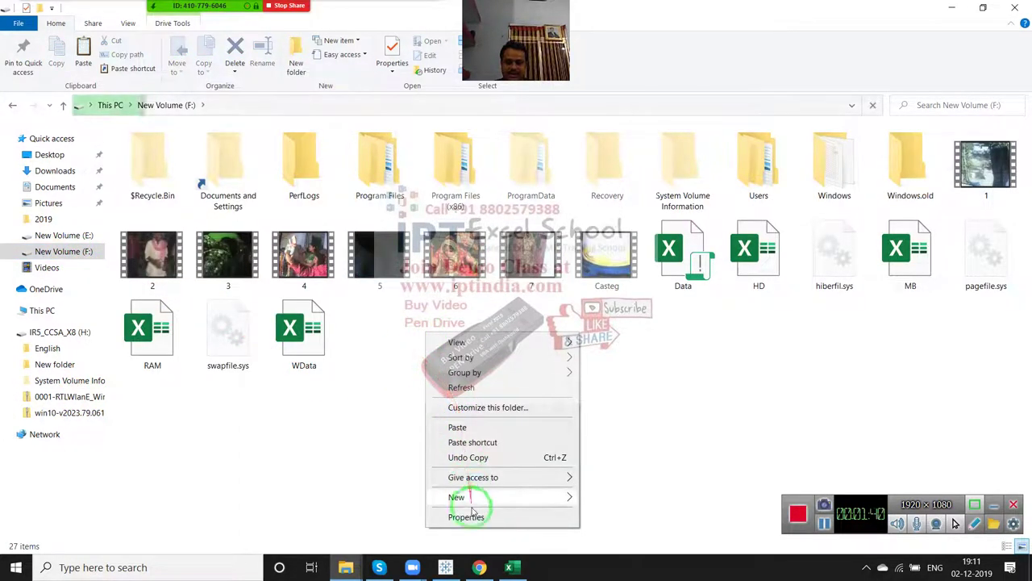
mouse_move(545, 504)
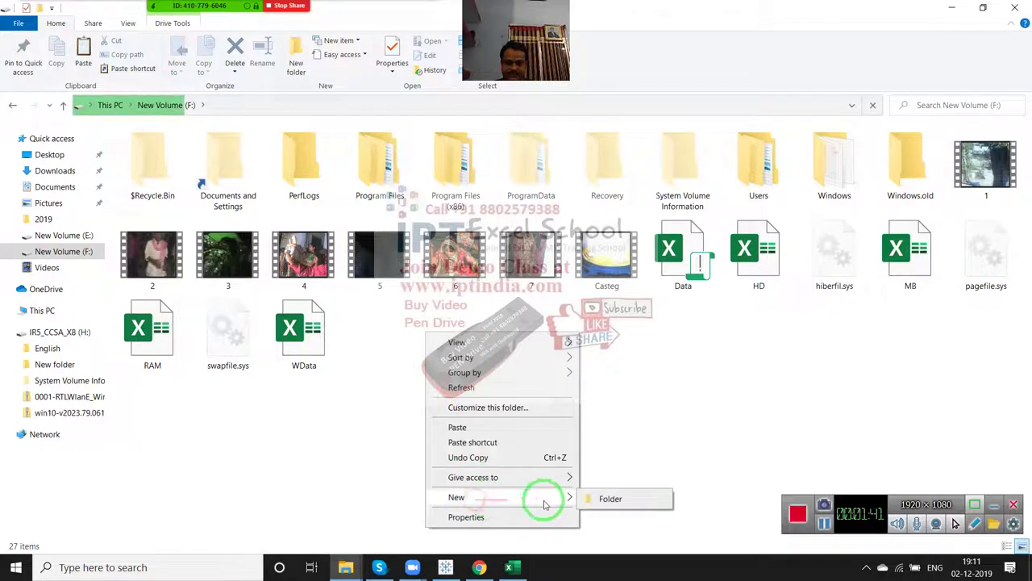
left_click(600, 499)
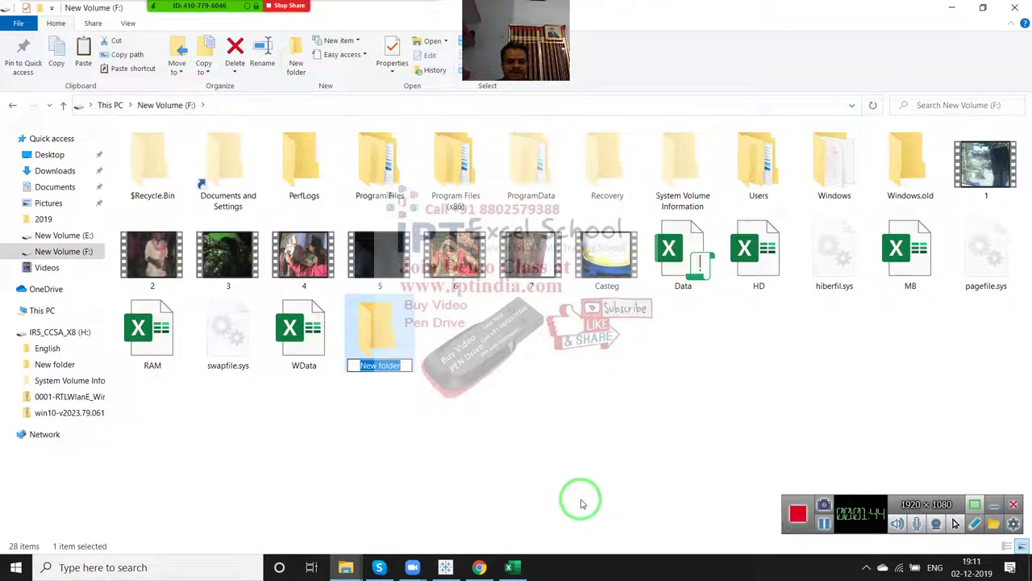
type("20")
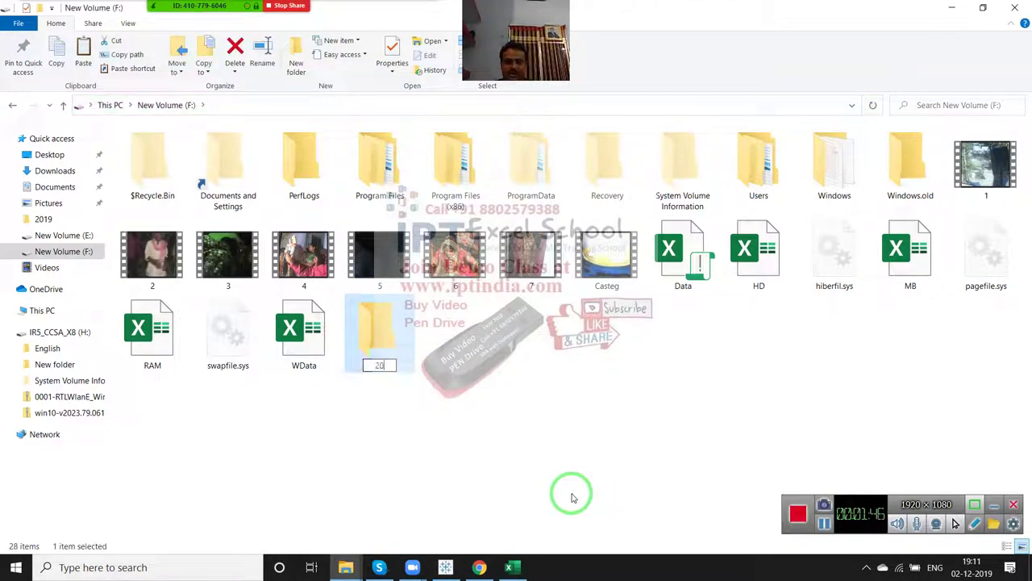
type("19")
key("Return")
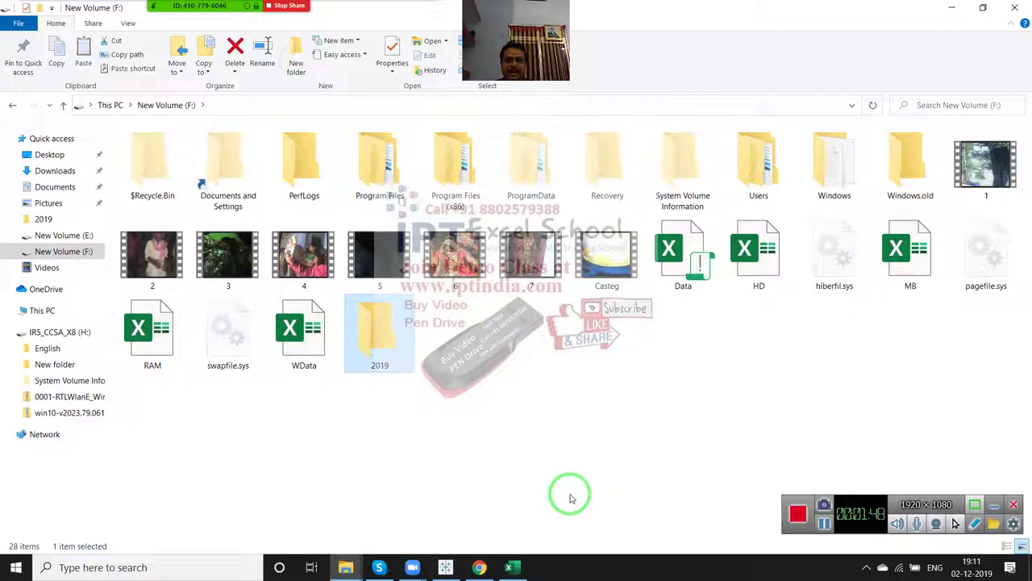
key("Return")
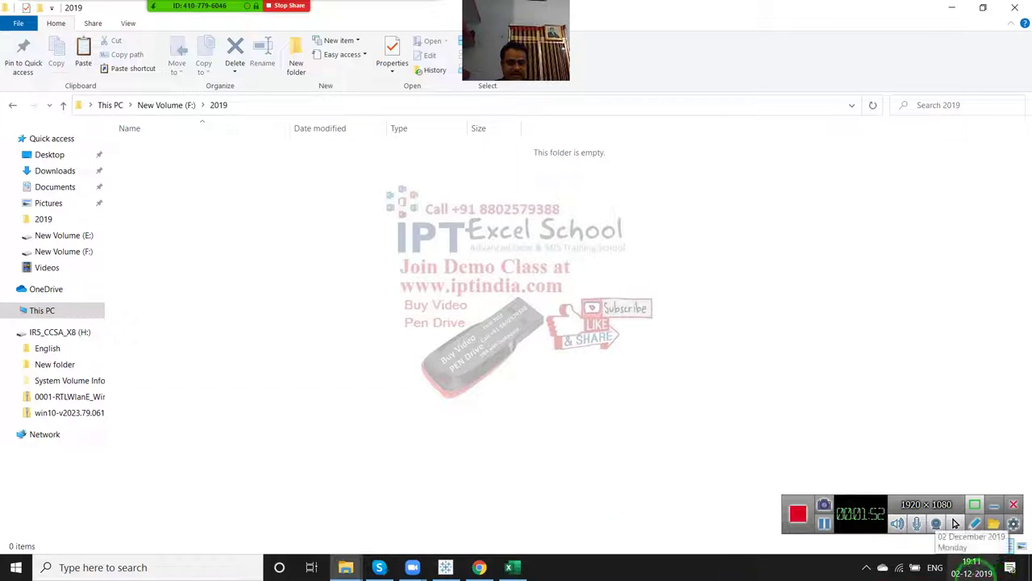
Step: Create a folder named 12 inside 2019 and open it
right_click(266, 216)
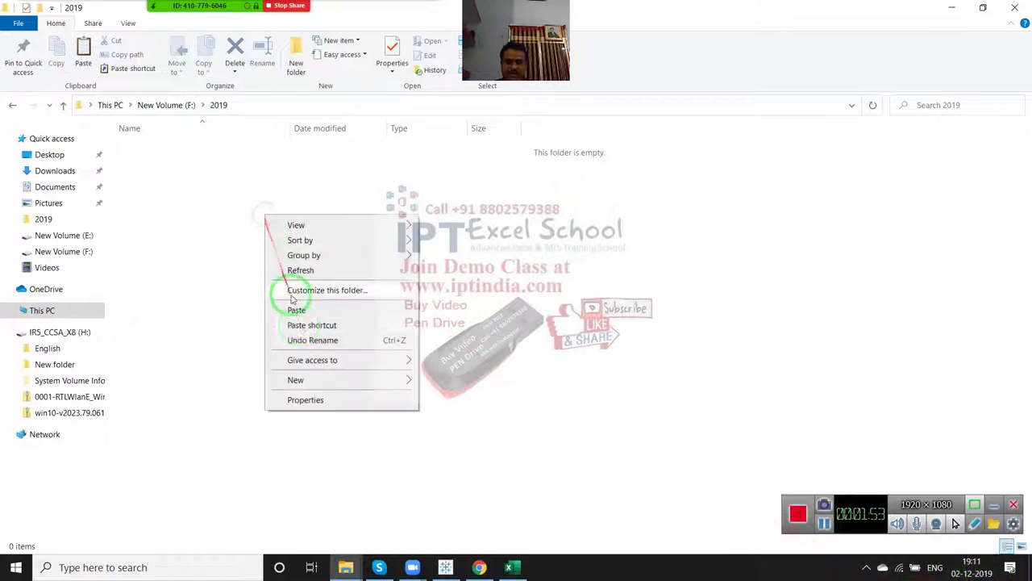
left_click(322, 381)
left_click(416, 382)
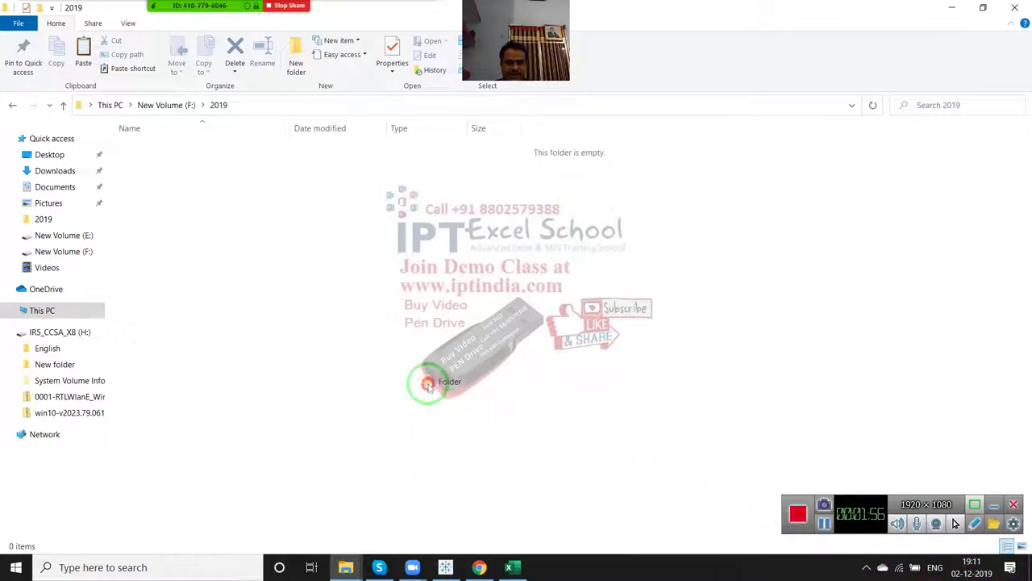
type("12")
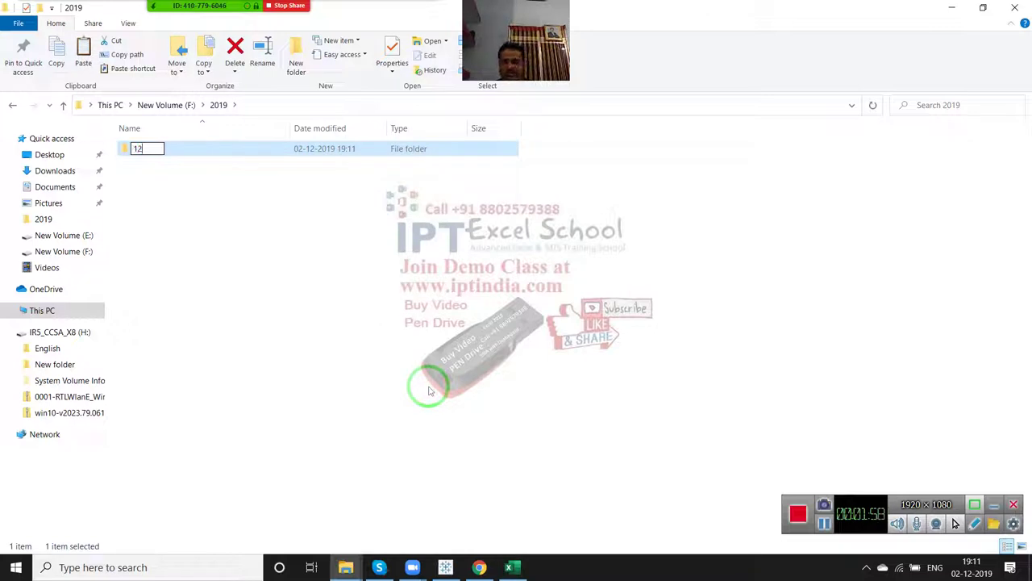
key("Return")
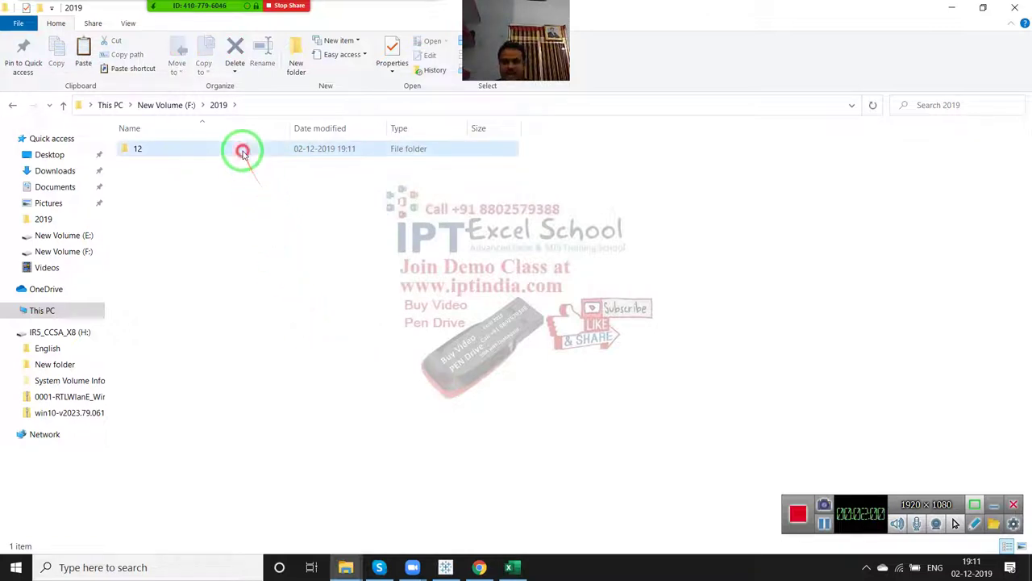
double_click(242, 150)
Step: Create a folder named 02 inside 12 and open it
right_click(239, 192)
mouse_move(322, 357)
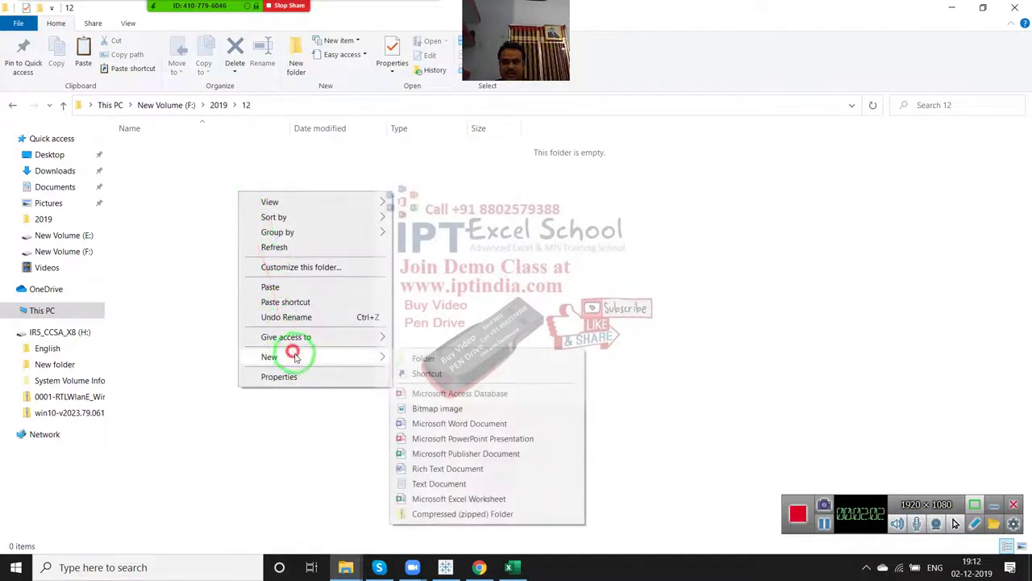
left_click(420, 358)
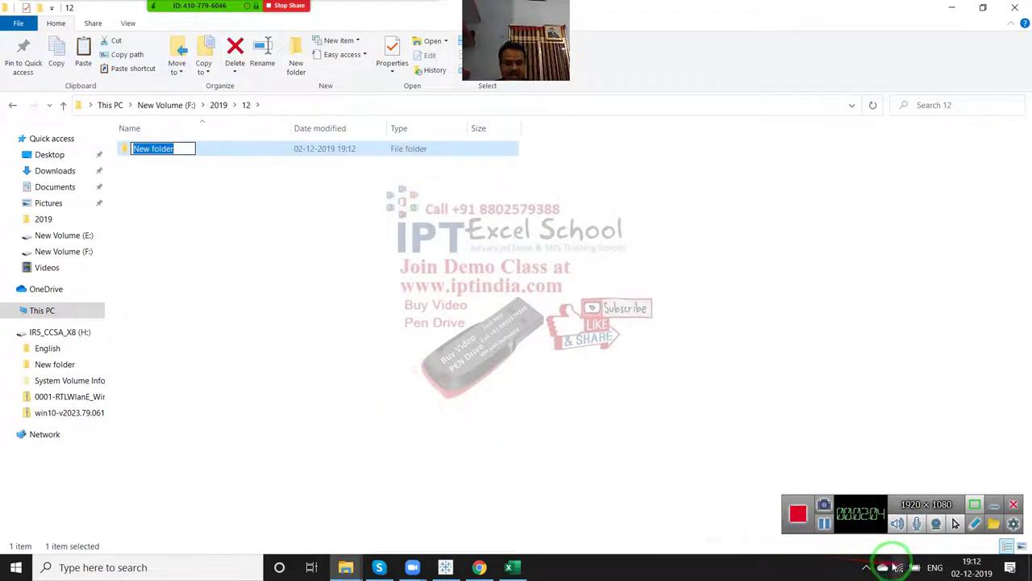
type("02")
key("Return")
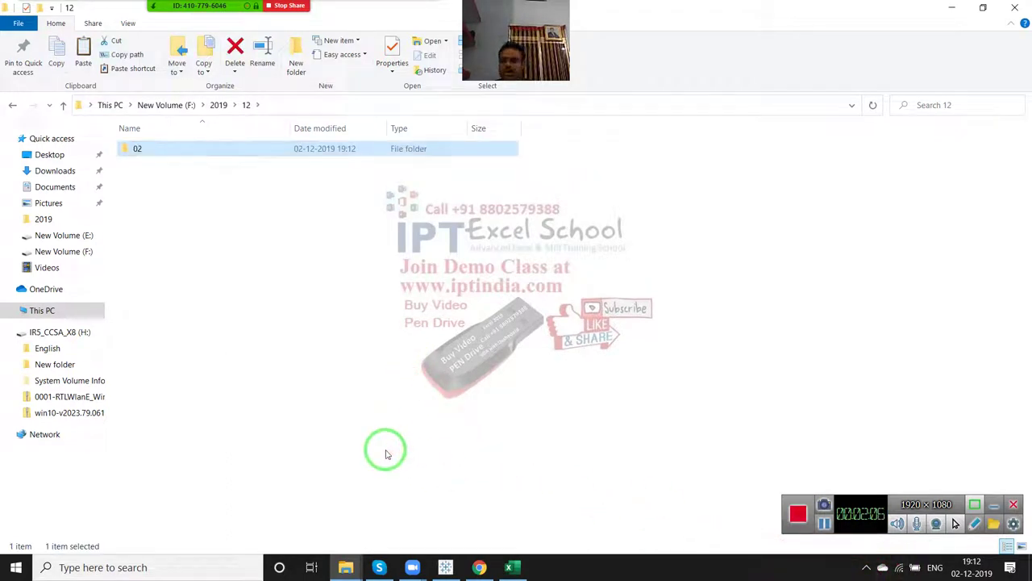
double_click(209, 152)
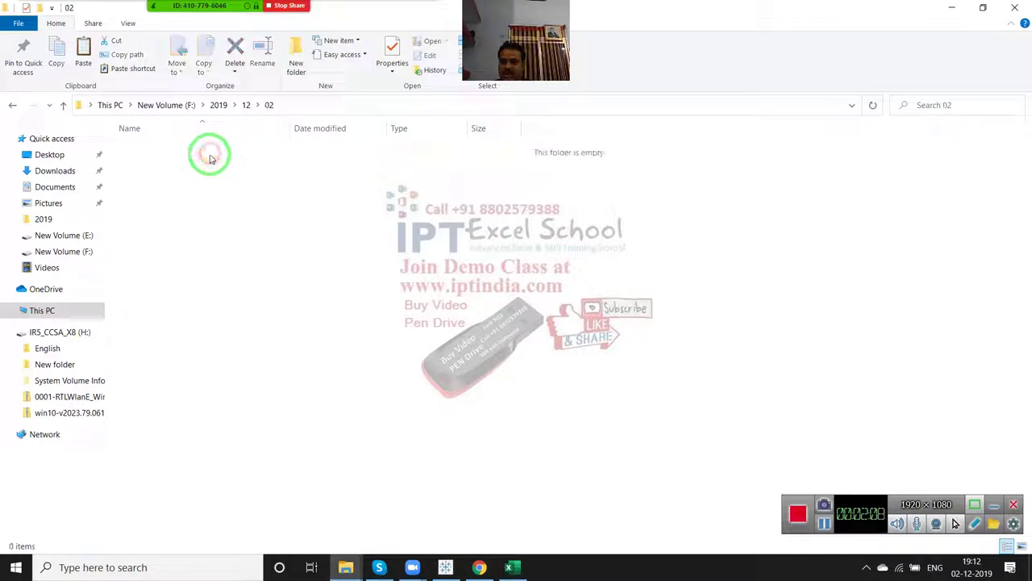
Step: Add a new Excel worksheet named 02 inside the 02 folder
right_click(218, 183)
mouse_move(291, 348)
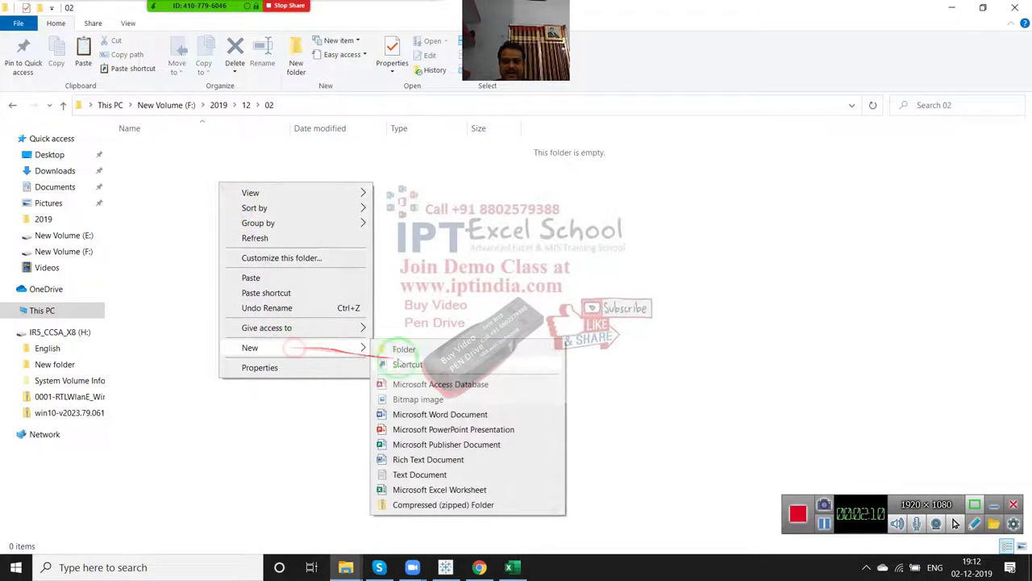
left_click(438, 488)
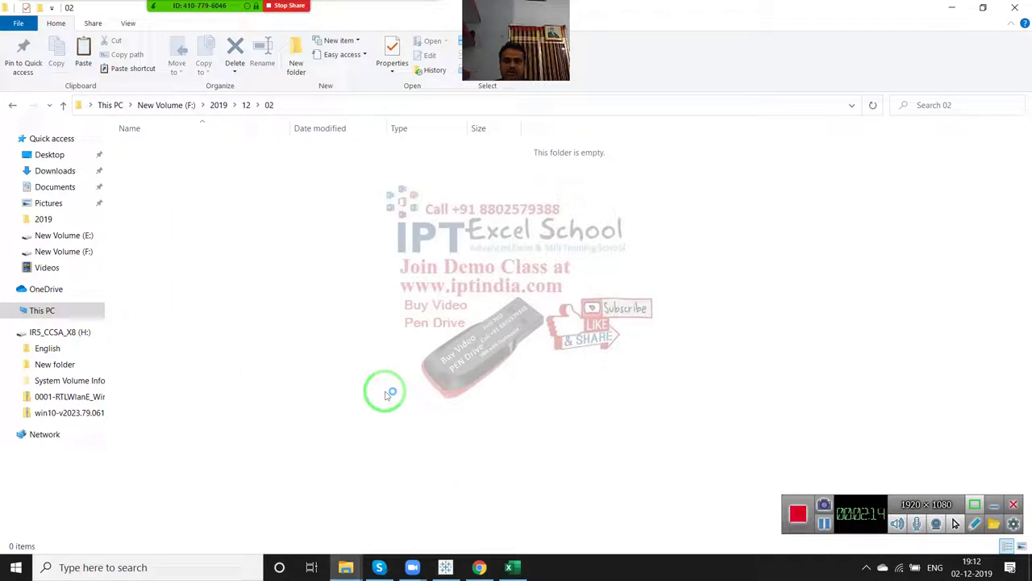
type("02")
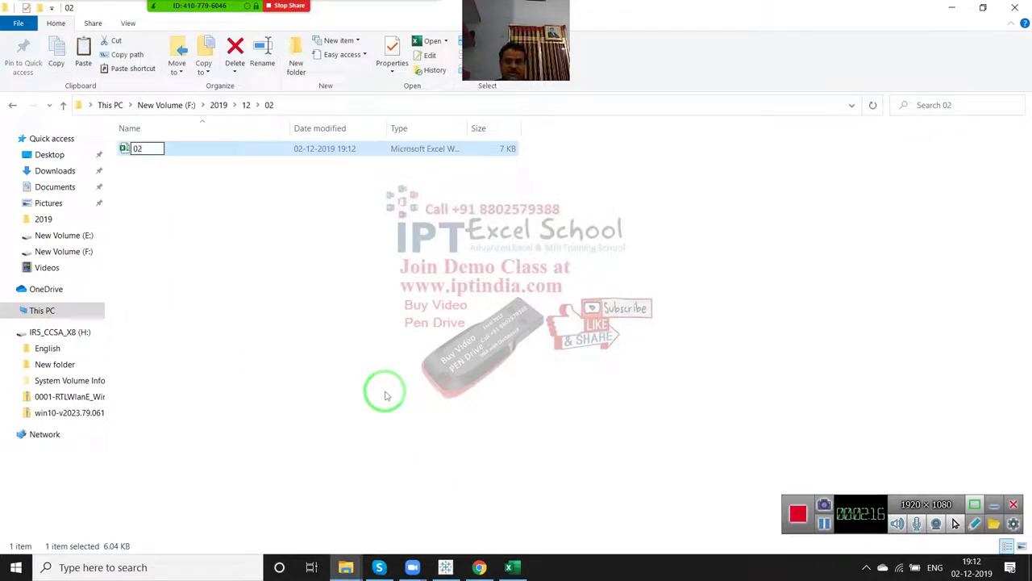
key("Return")
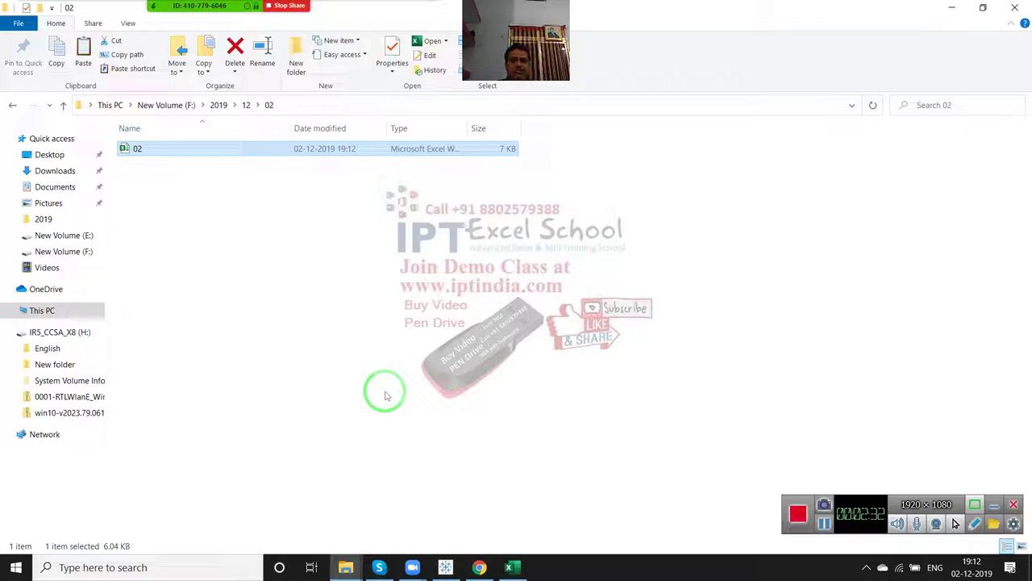
left_click(299, 105)
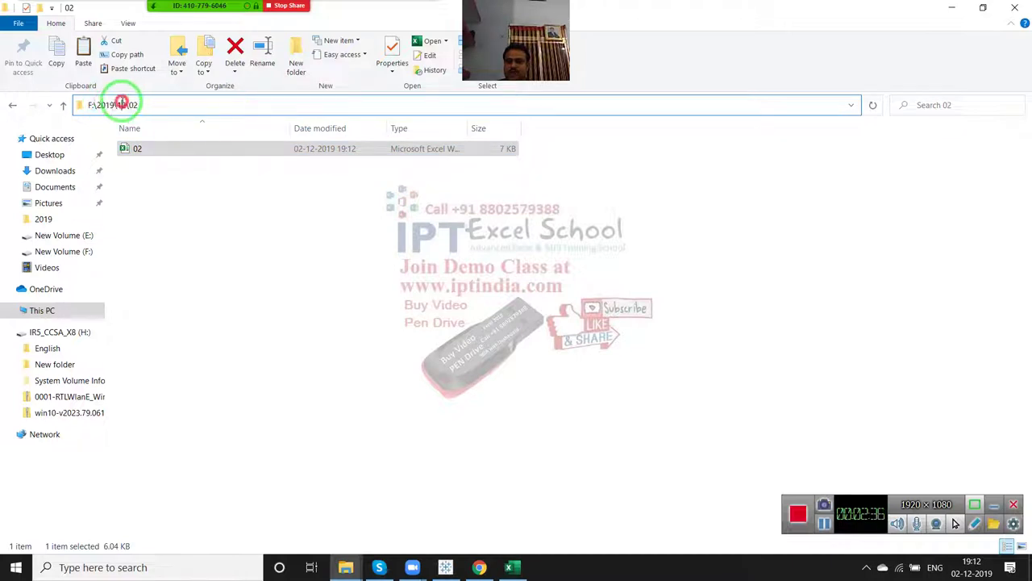
left_click_drag(95, 105, 138, 104)
left_click(151, 151)
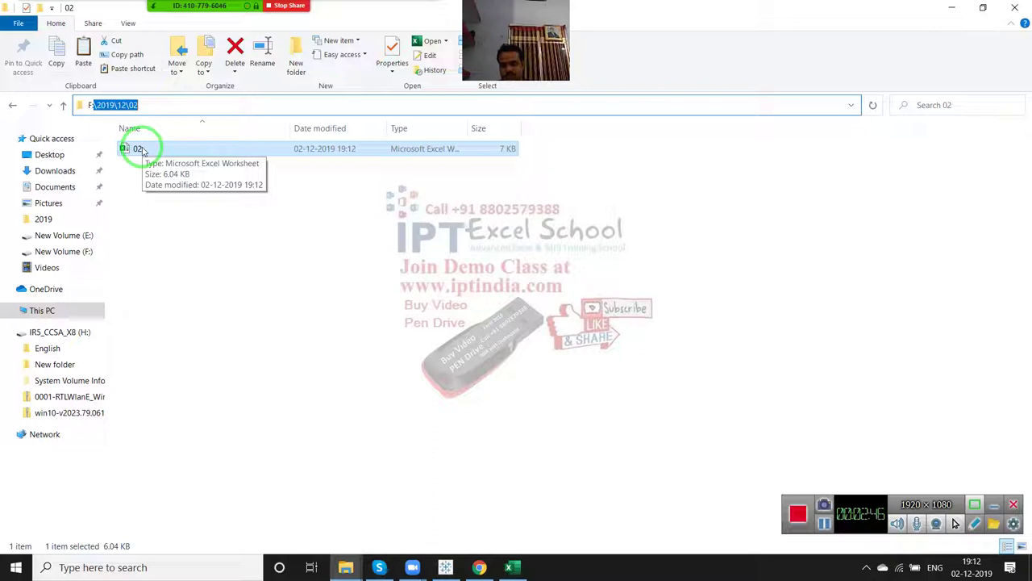
key("Escape")
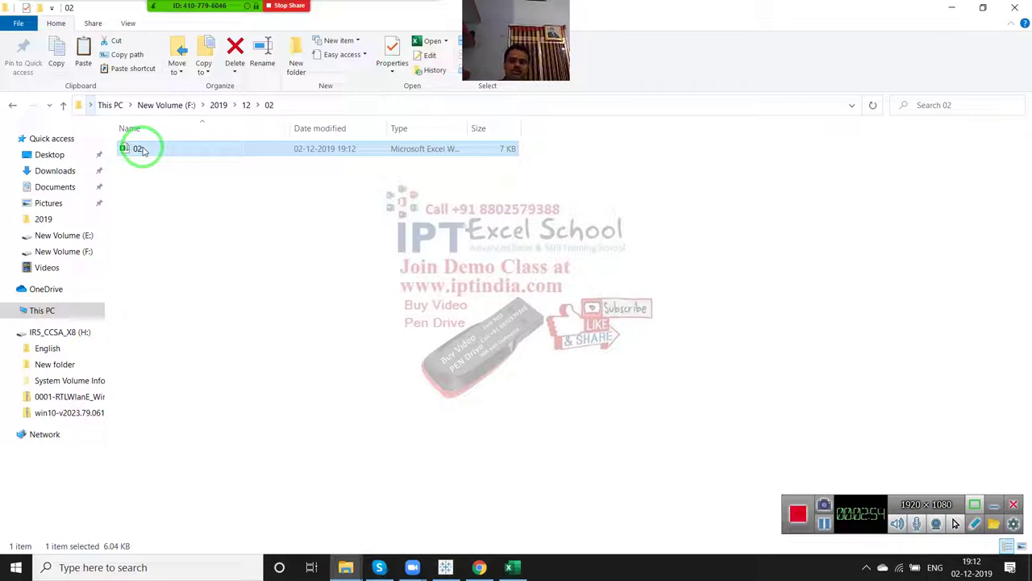
Step: Open the Visual Basic editor from Excel's Developer tab and insert a new module
left_click(512, 569)
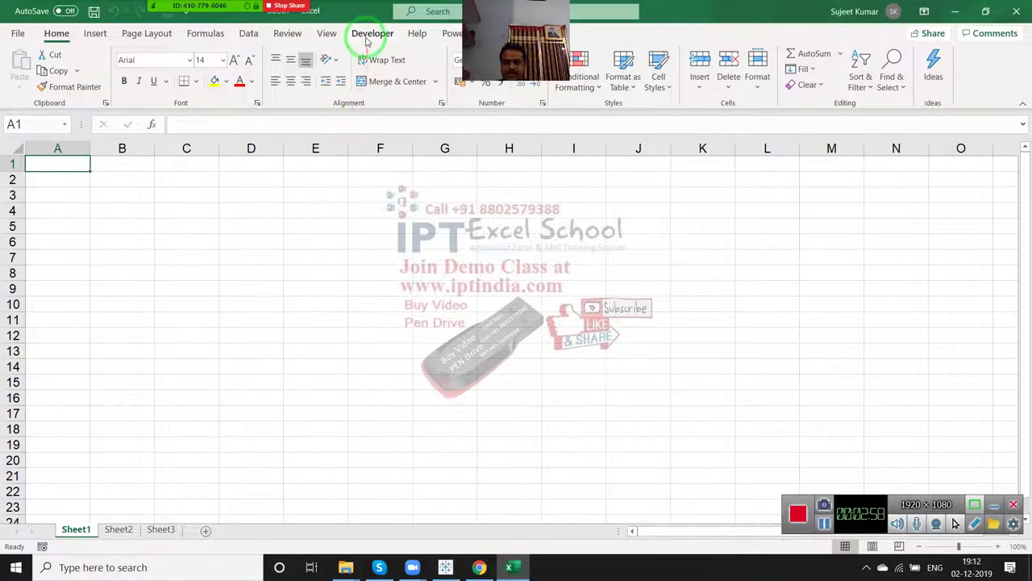
left_click(369, 34)
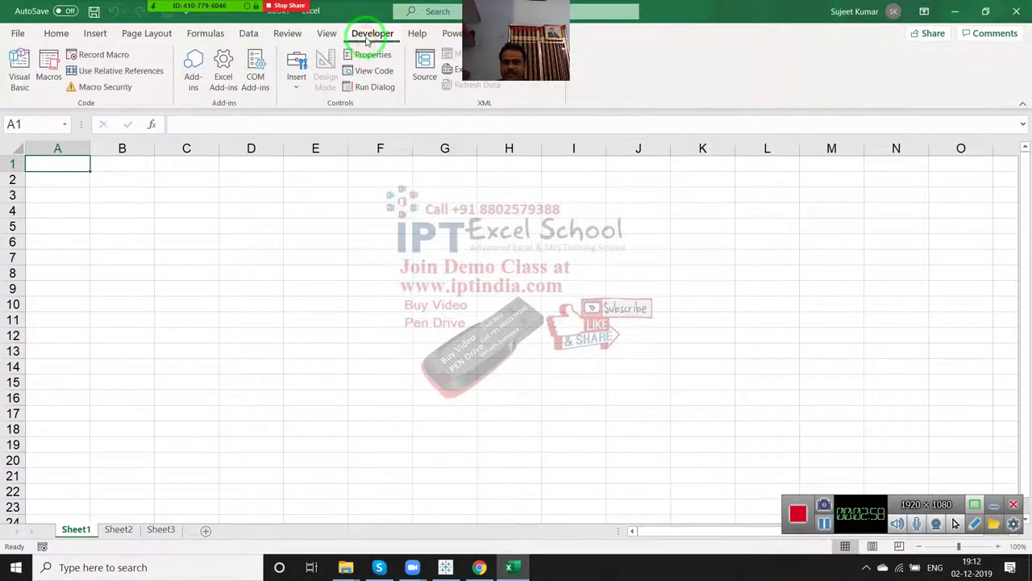
left_click(22, 81)
left_click(94, 29)
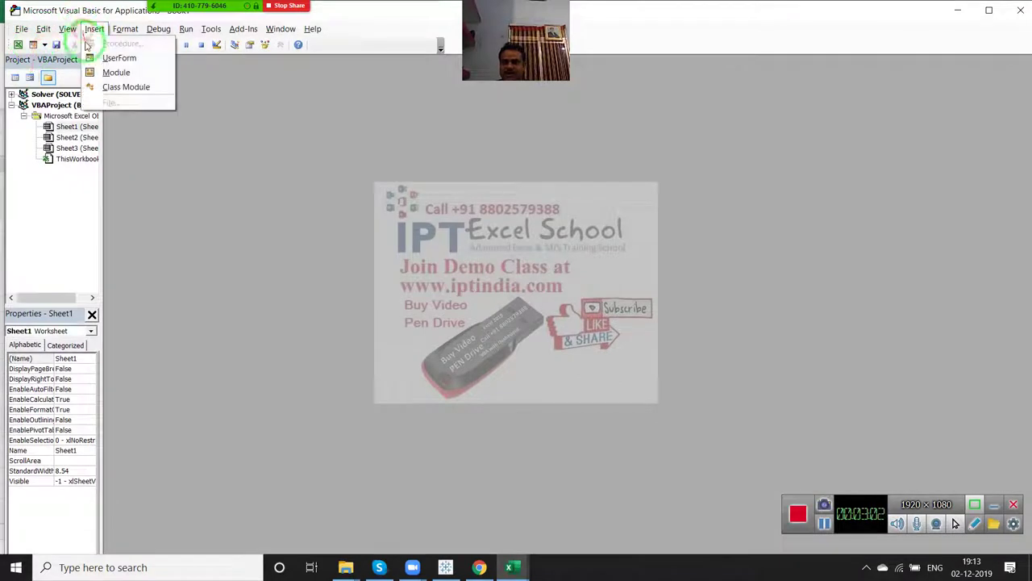
left_click(104, 73)
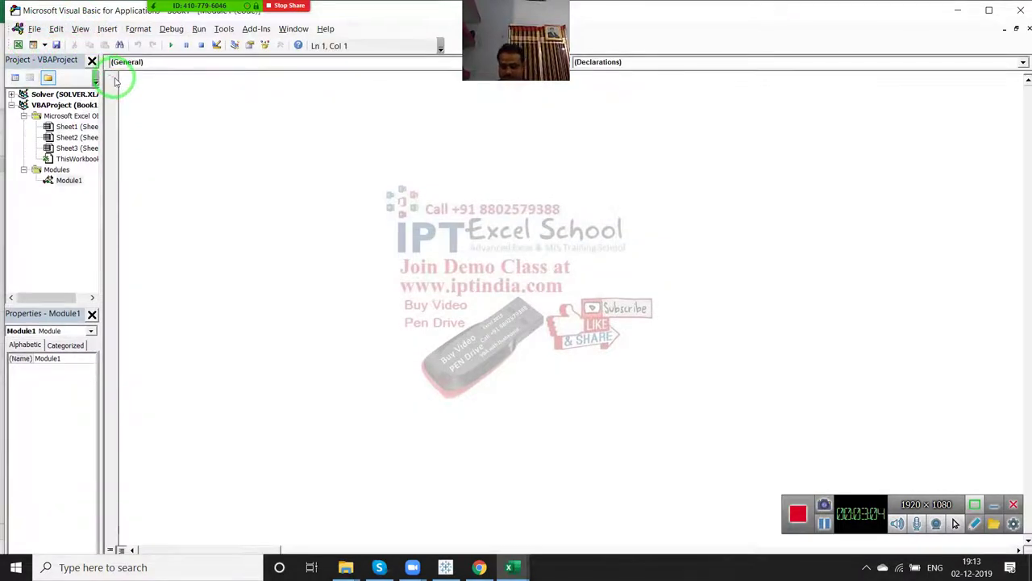
Step: Declare Sub rr() in the module with blank lines before End Sub
type("sub rr(")
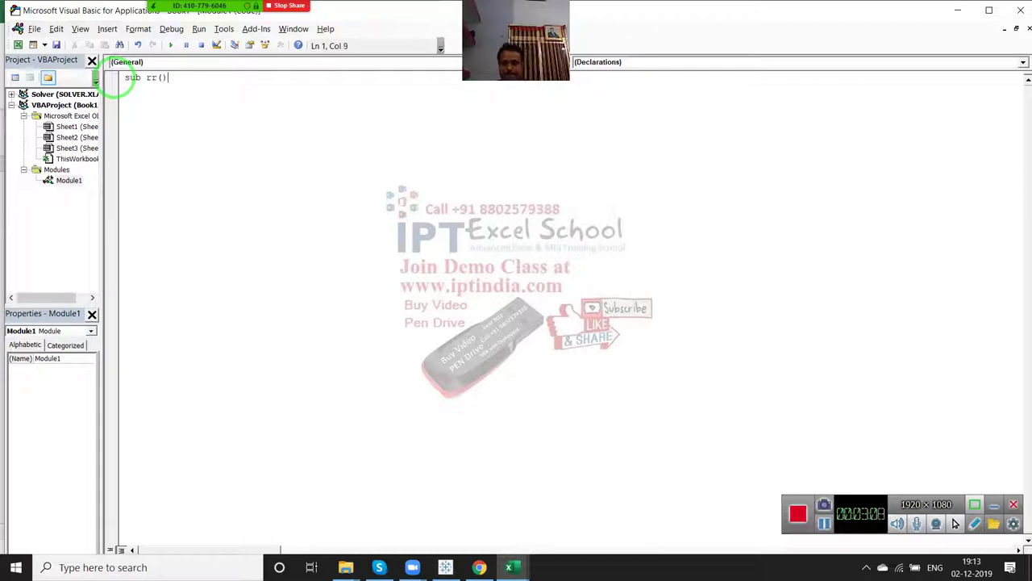
key("Return")
key("Return")
key("Return")
key("Return")
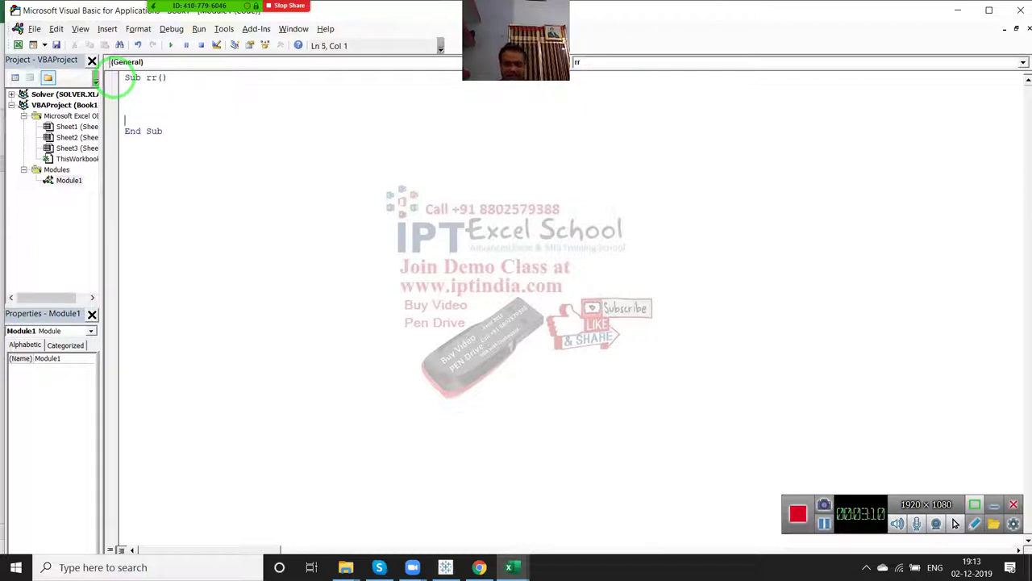
key("Return")
key("Return")
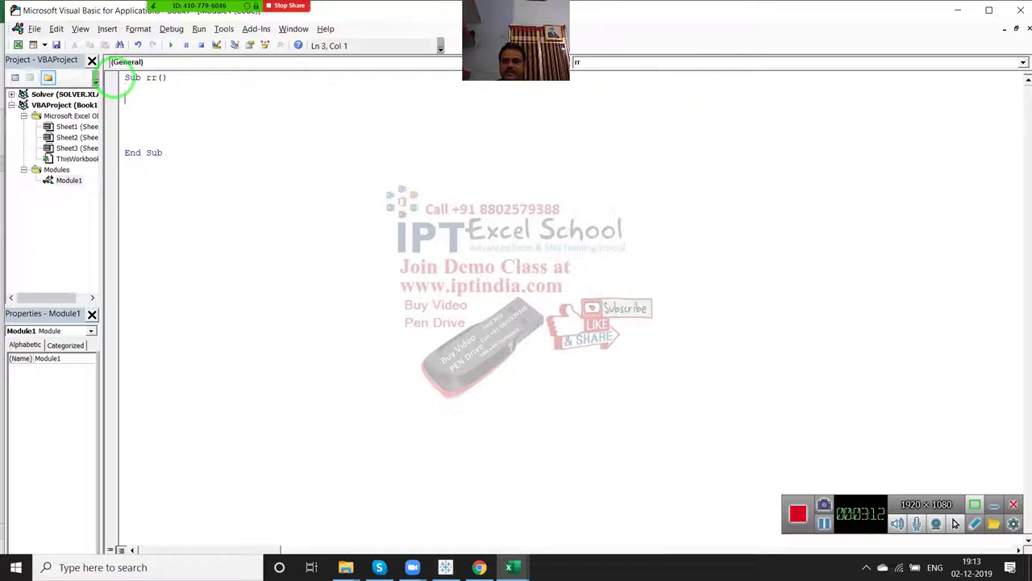
key("Return")
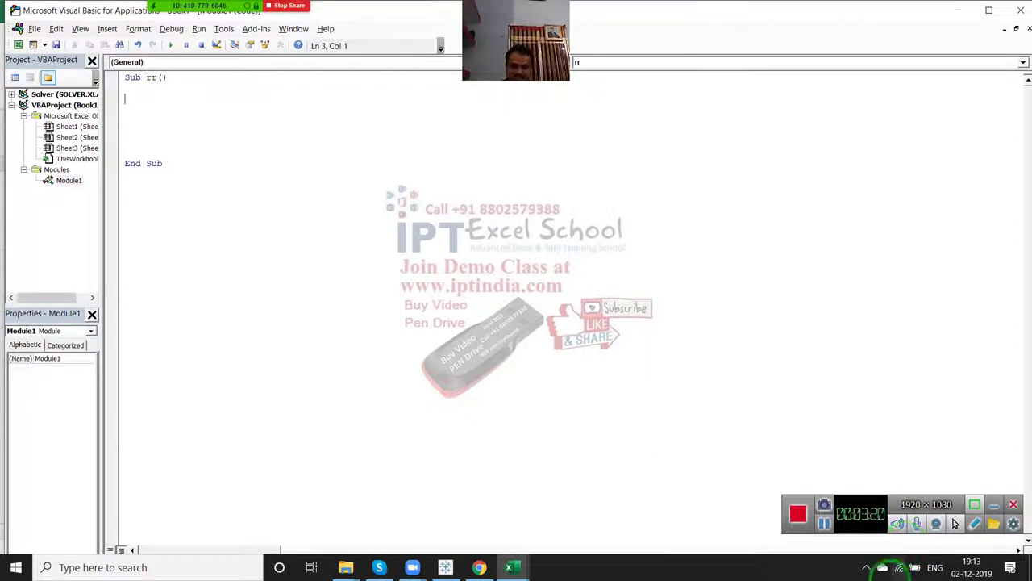
Step: Bring the Book1 - Excel window back in front of the VBA editor
left_click(517, 569)
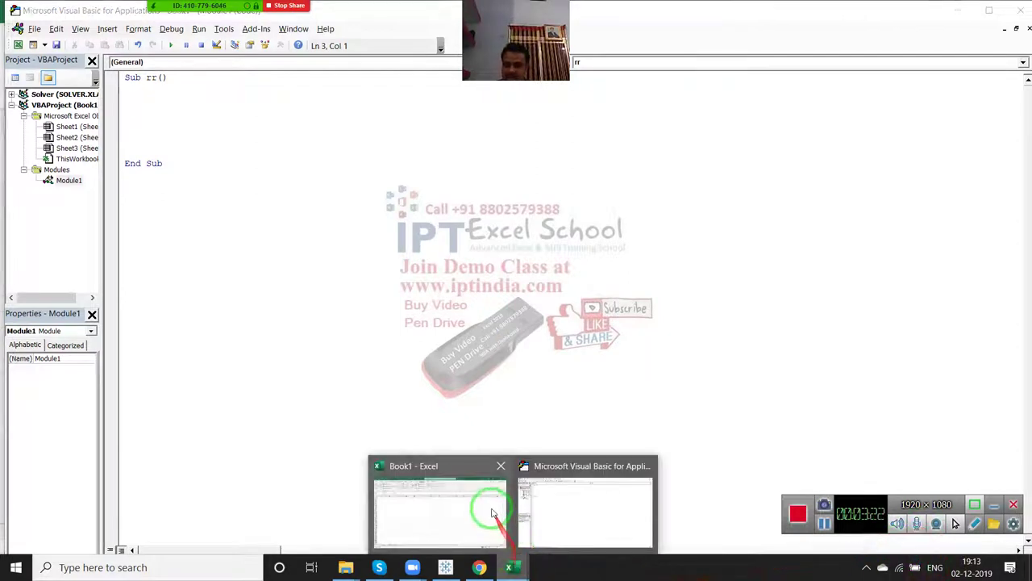
left_click(486, 506)
Step: Label C2 'Today' and enter =TODAY() in D2
left_click(177, 165)
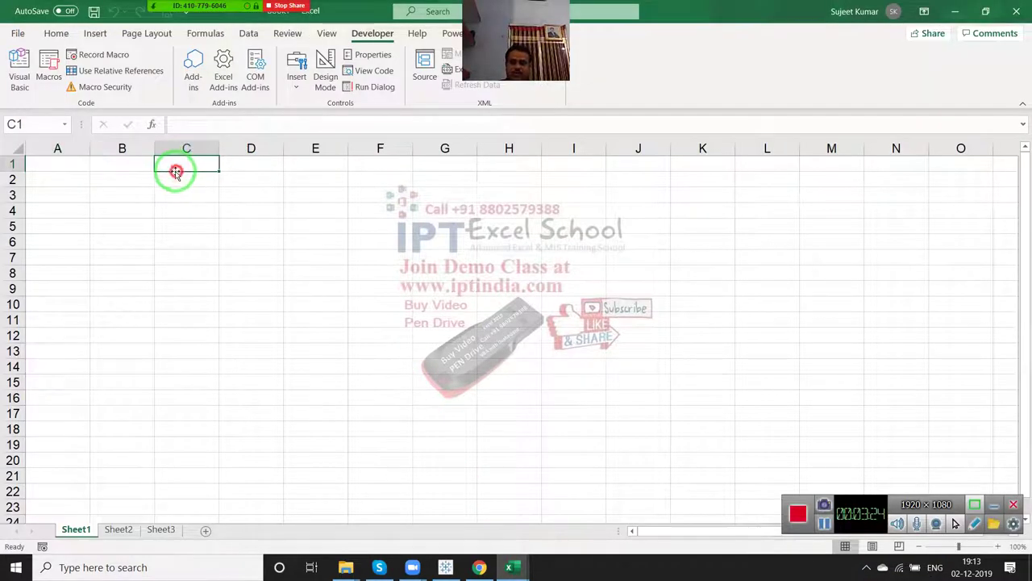
left_click(175, 175)
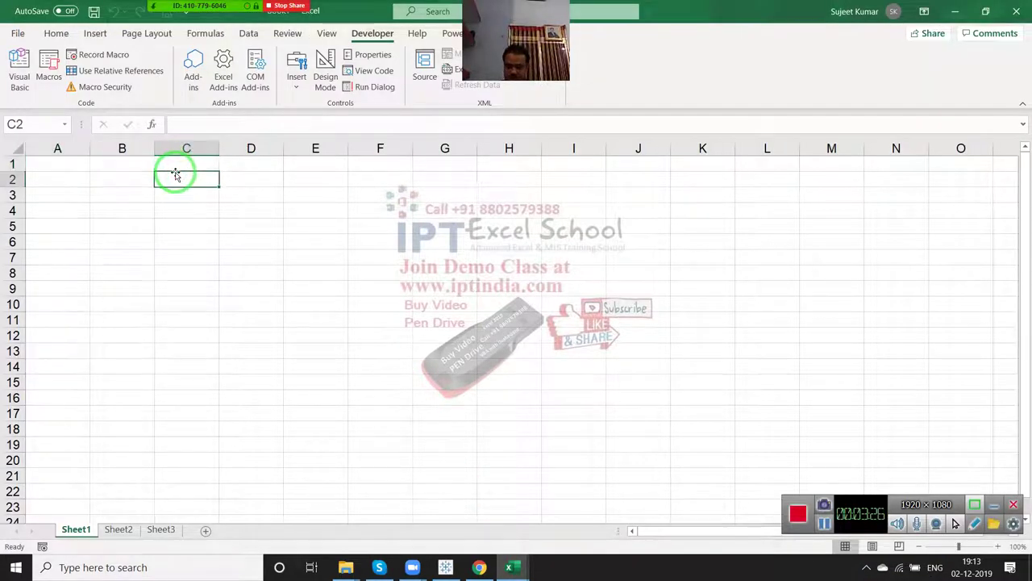
type("Toda")
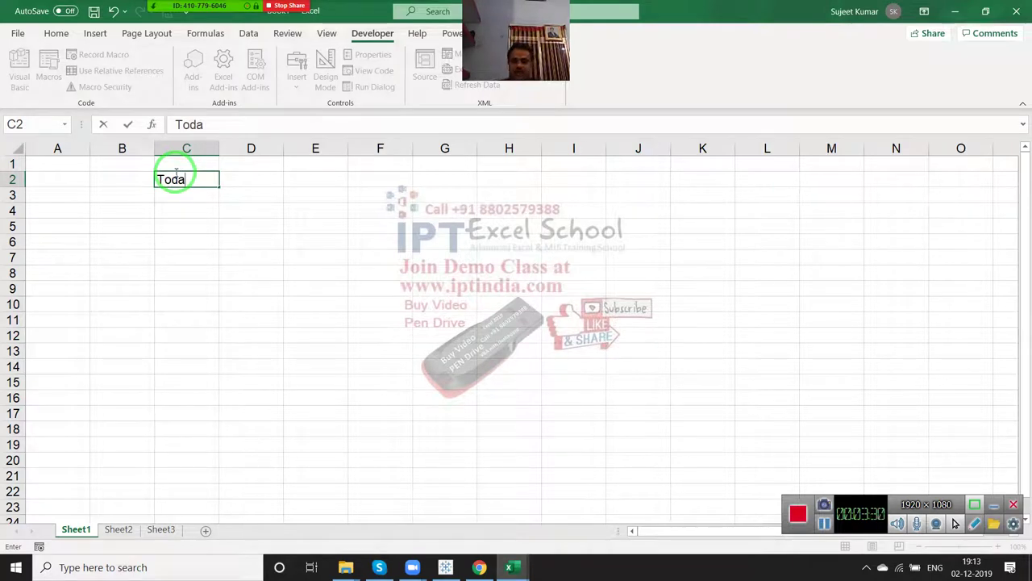
type("y")
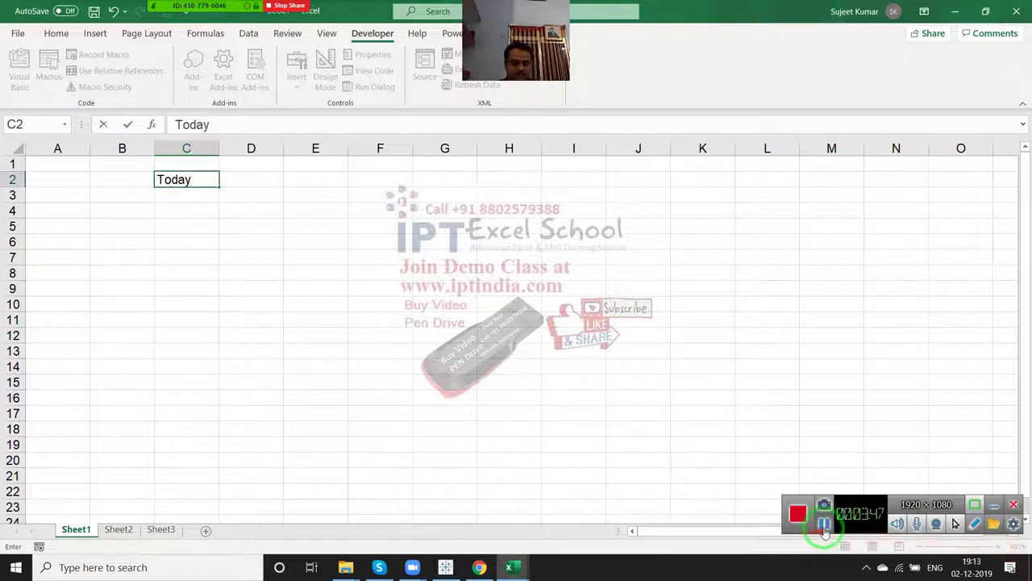
left_click(824, 523)
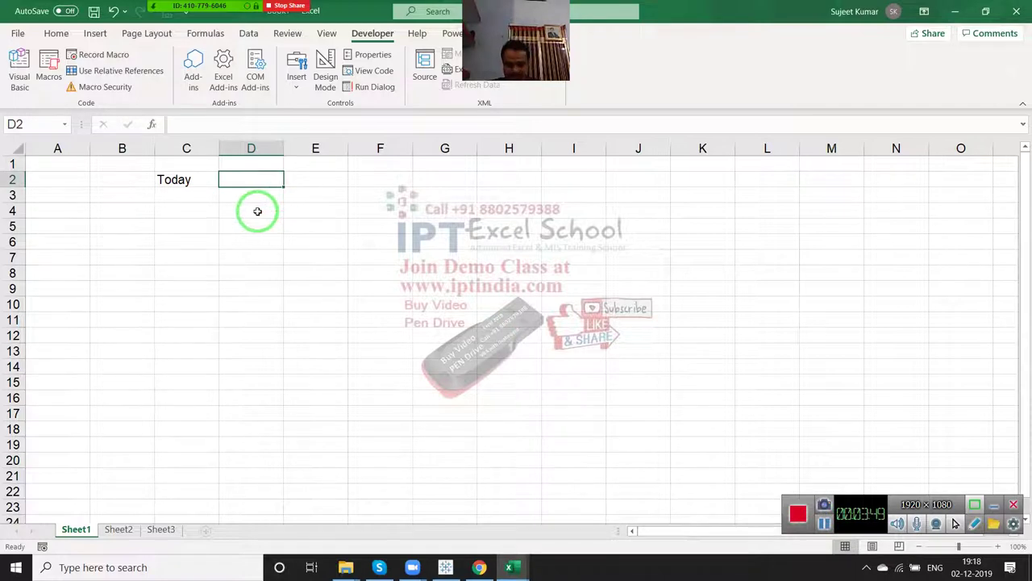
type("=to")
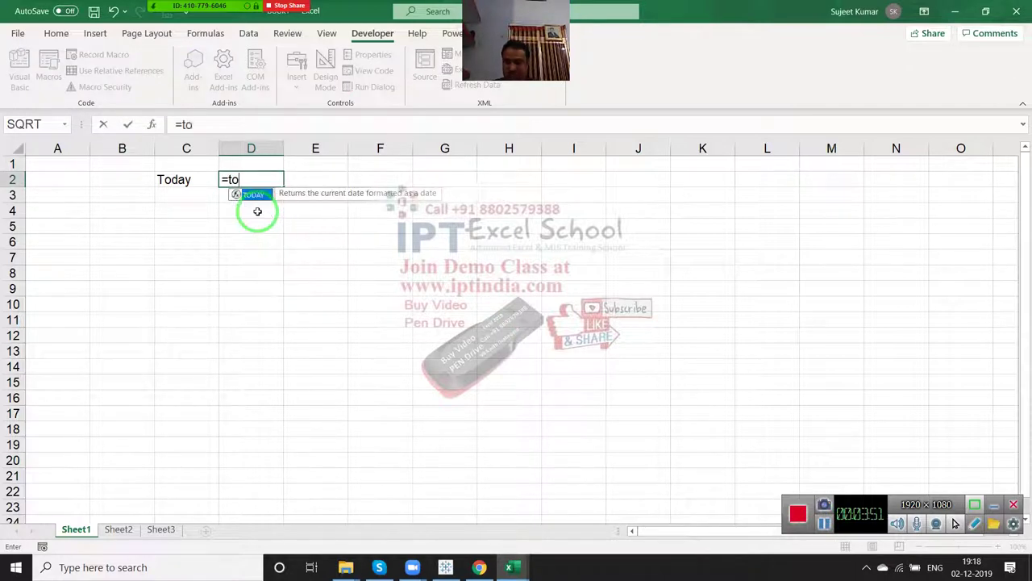
type("d")
key("Tab")
type(")")
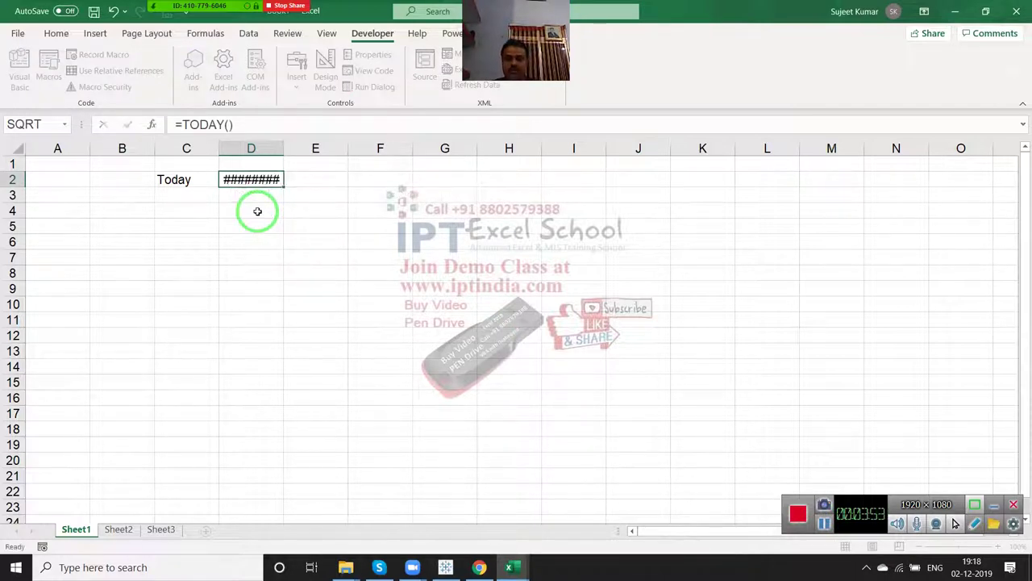
key("Return")
Step: Enter =DAY(D2) in E2 and =MONTH(D2) in F2, giving 2 and 12
key("Up")
key("Right")
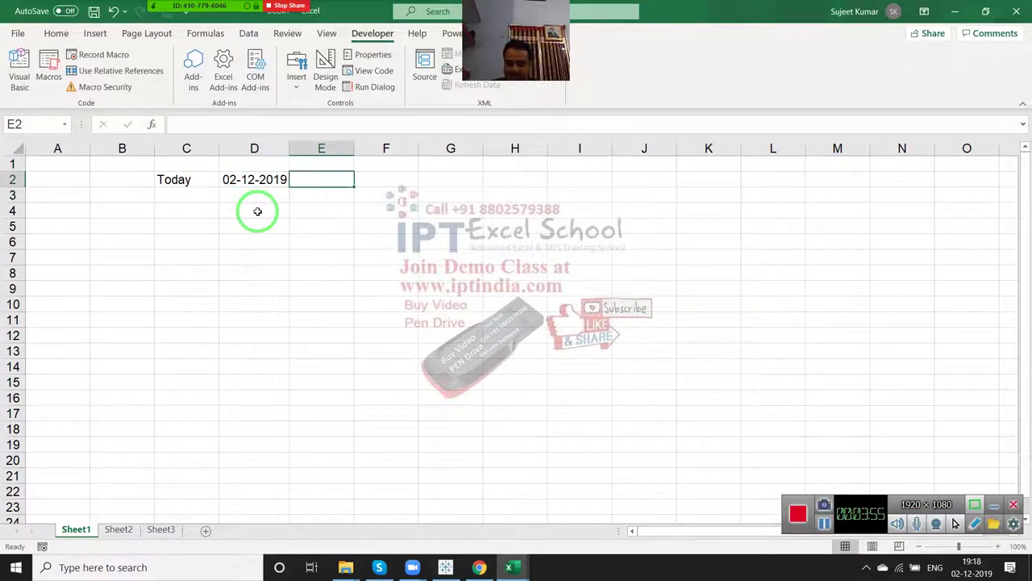
type("=day")
key("Tab")
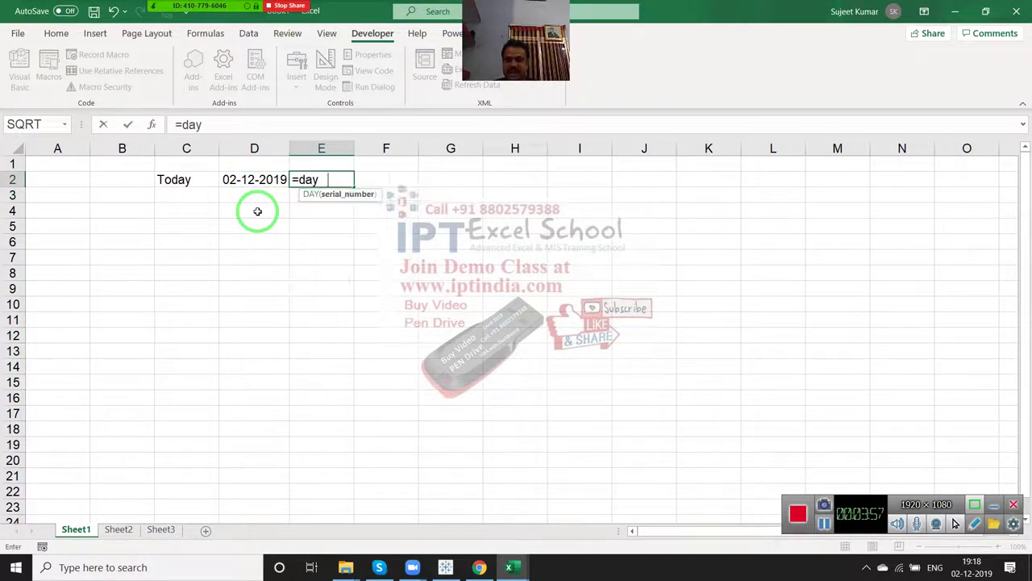
key("Left")
key("Return")
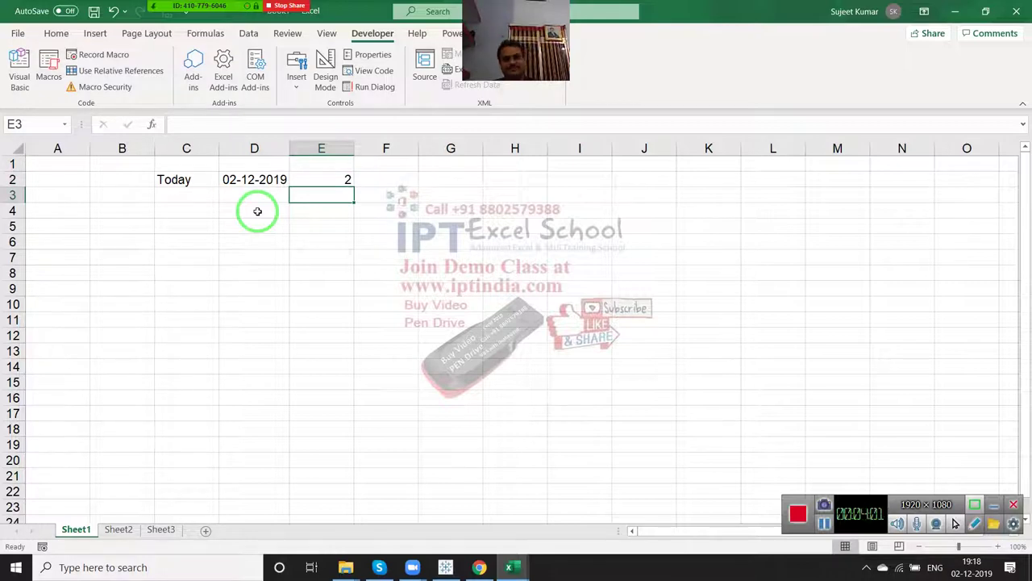
key("Up")
key("Right")
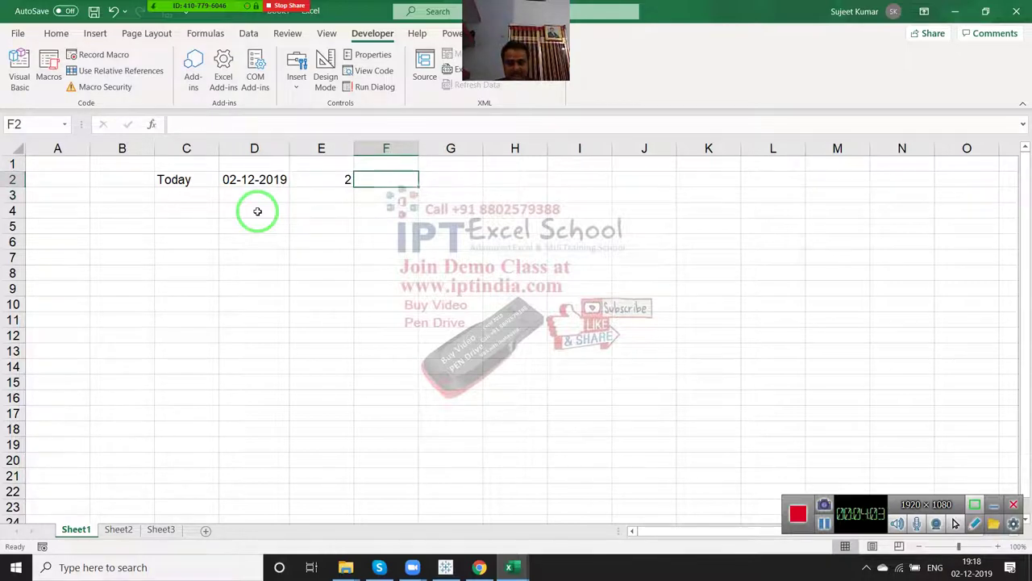
type("=mont")
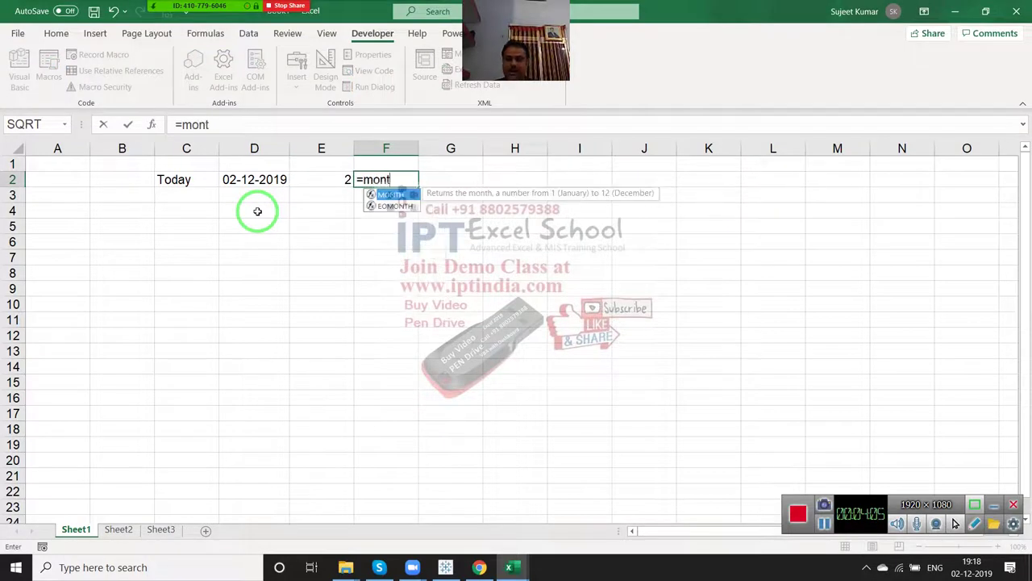
key("Tab")
key("Left")
key("Left")
key("Return")
Step: Enter =YEAR(D2) in G2 to show 2019, then return to the VBA editor
key("Up")
key("Right")
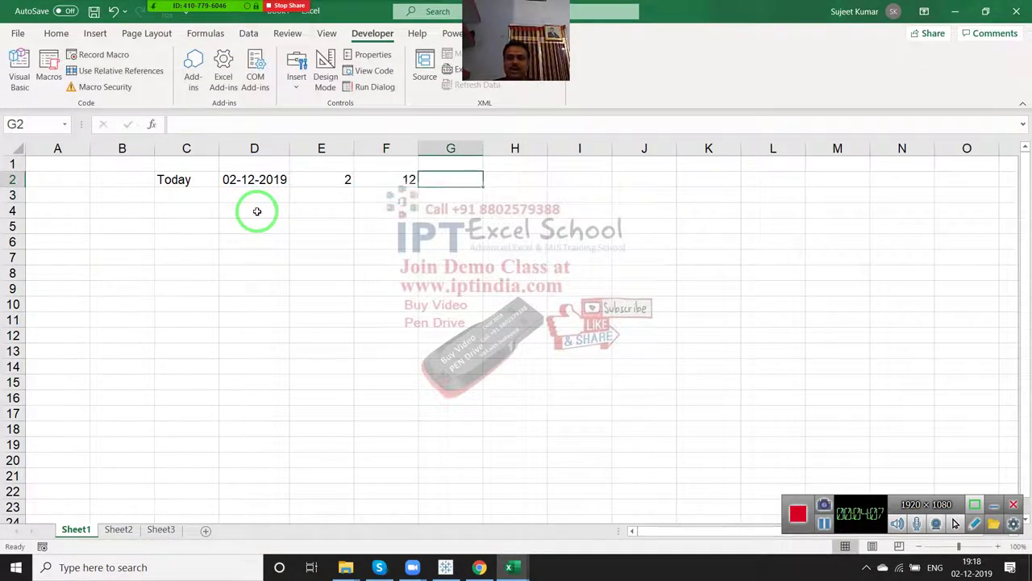
type("=y")
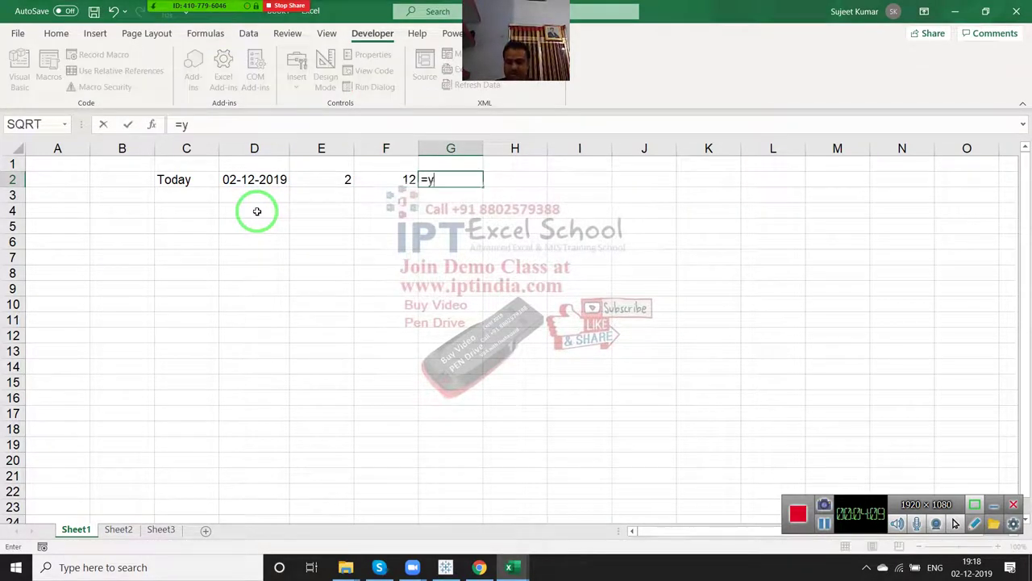
type("ea")
key("Tab")
key("Left")
key("Left")
key("Left")
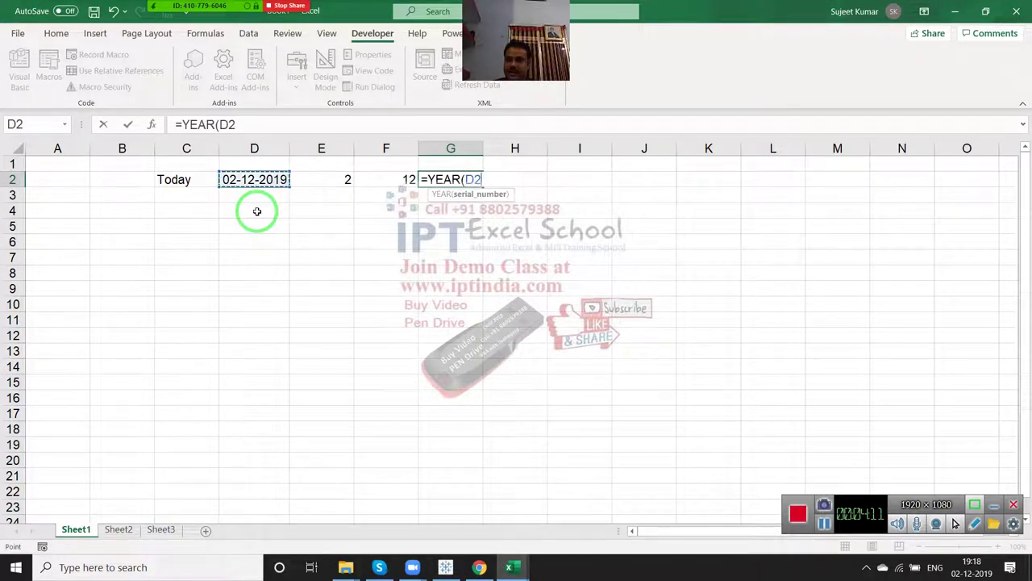
key("Return")
key("Up")
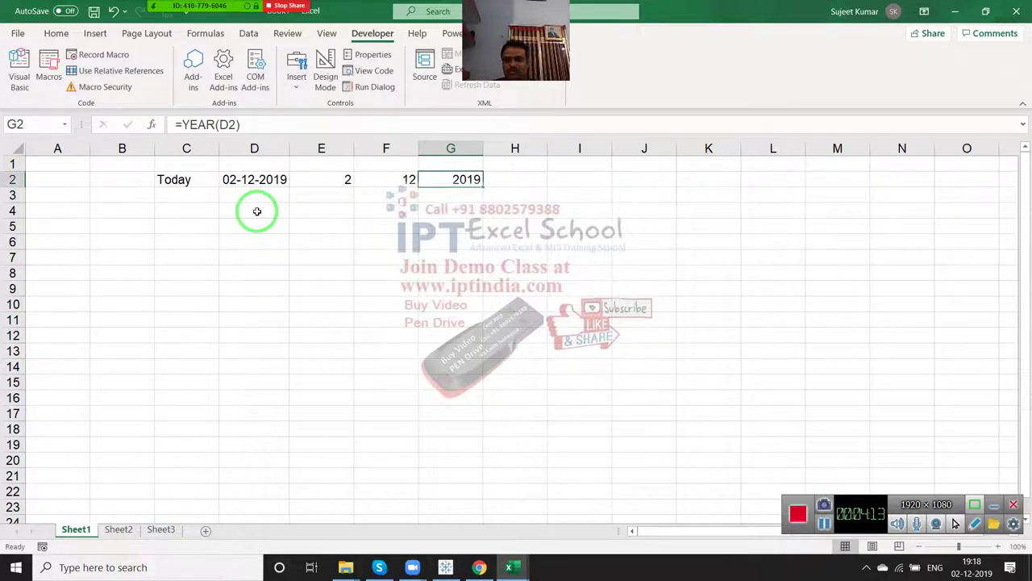
key("alt+F11")
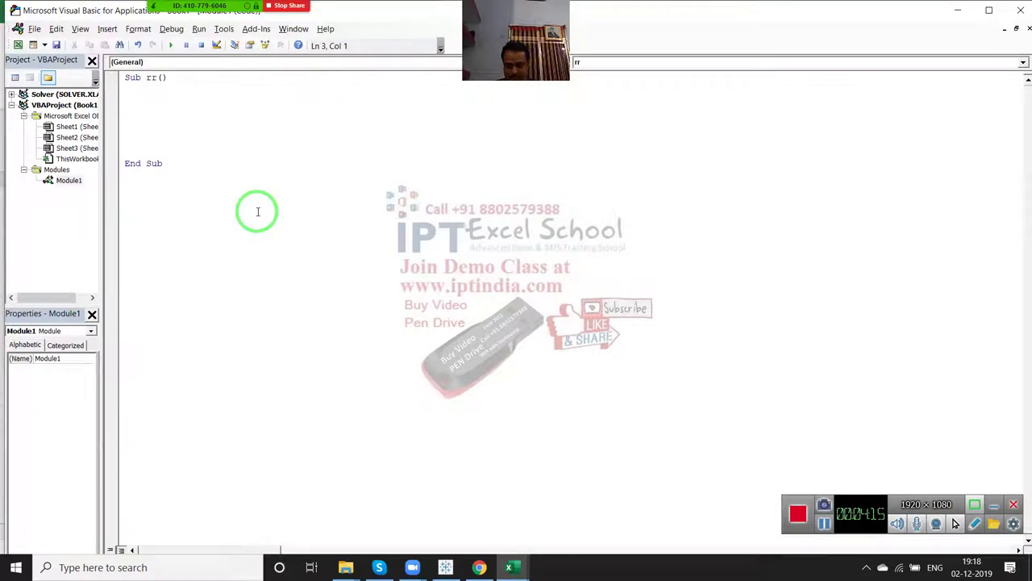
Step: Write a Year(Date) line inside Sub rr, clearing the compile error along the way
type("D")
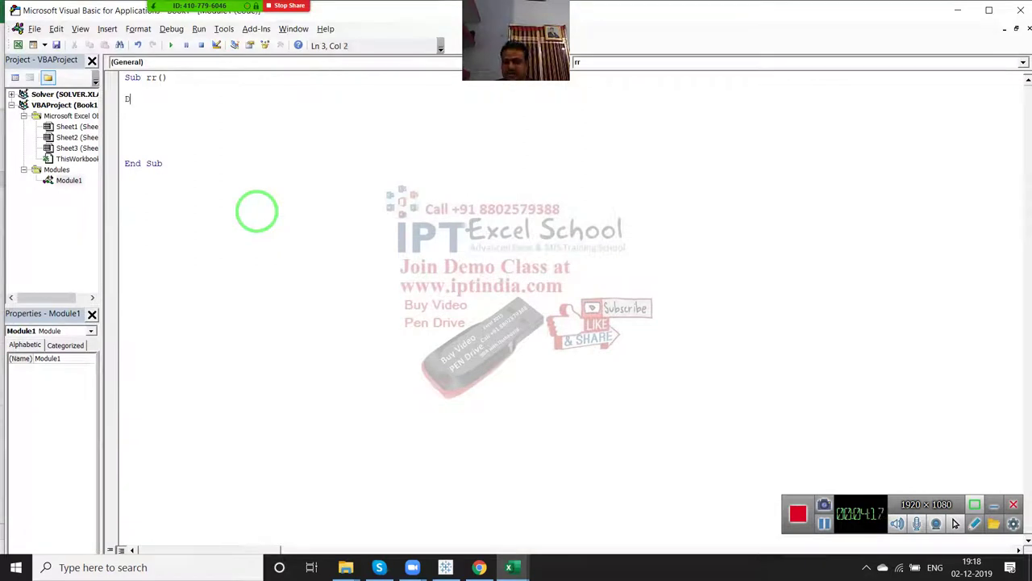
type("ate")
key("Left")
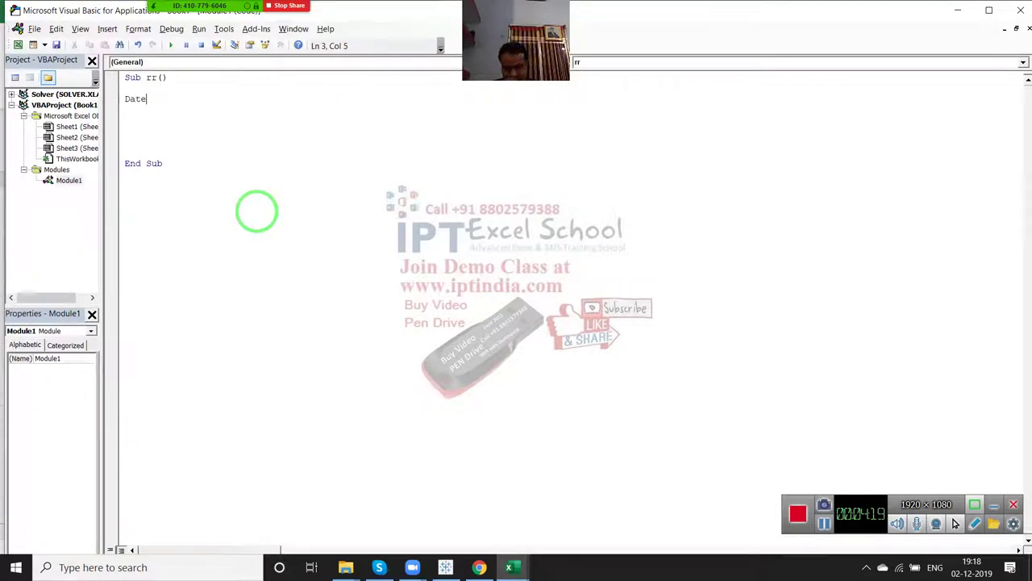
key("Left")
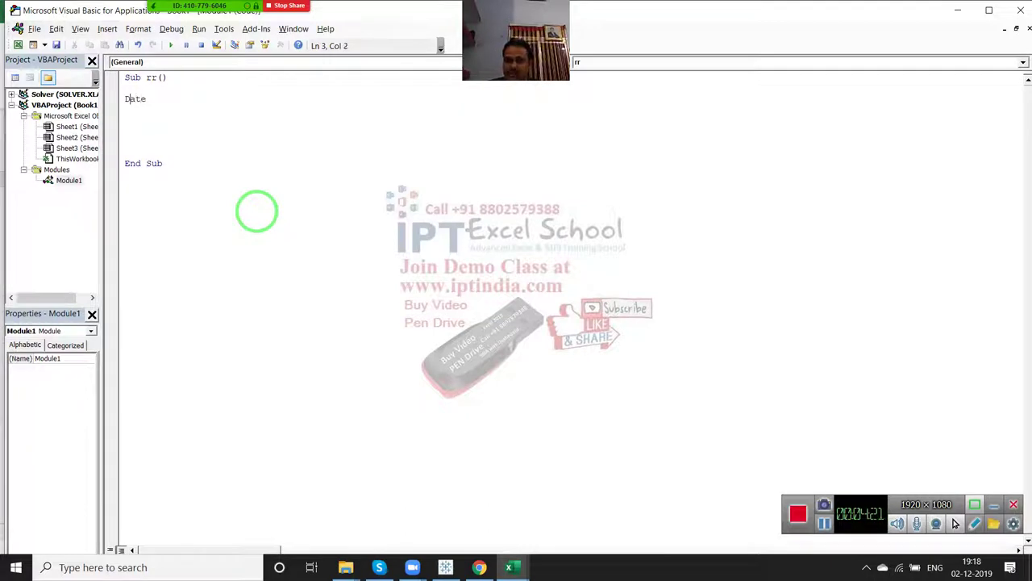
key("Left")
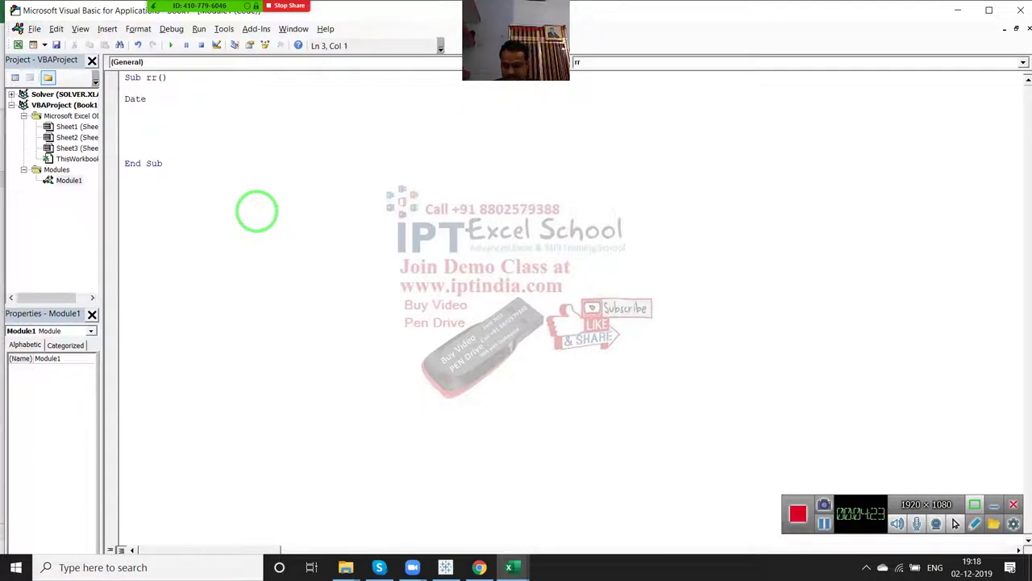
type("year")
type("(")
key("Down")
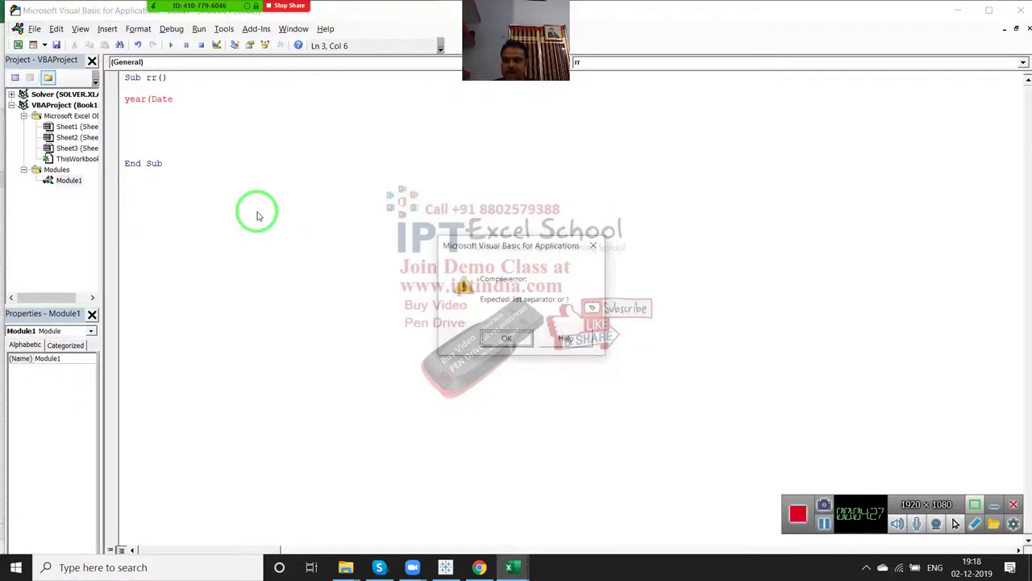
key("Return")
type(")")
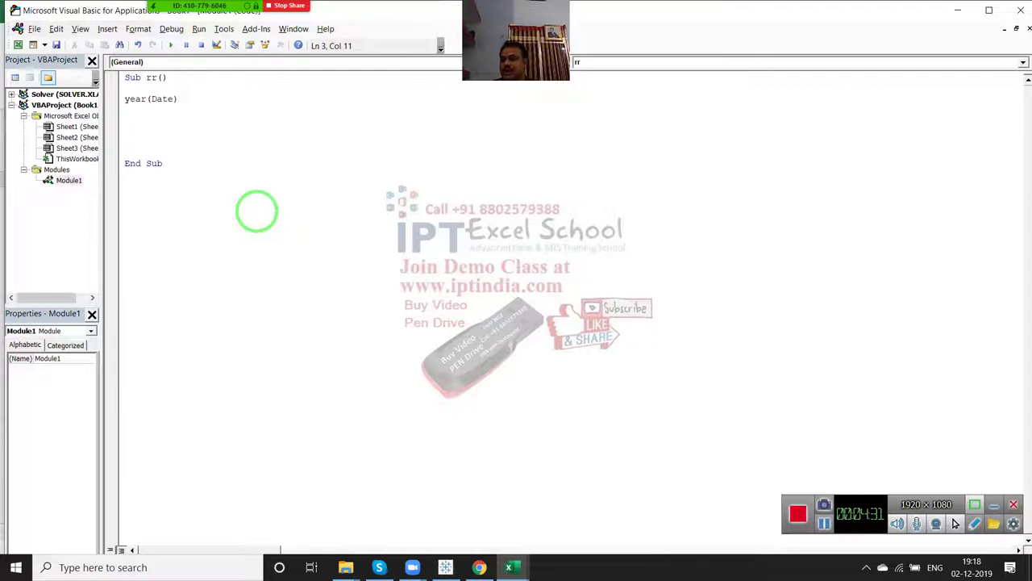
key("Return")
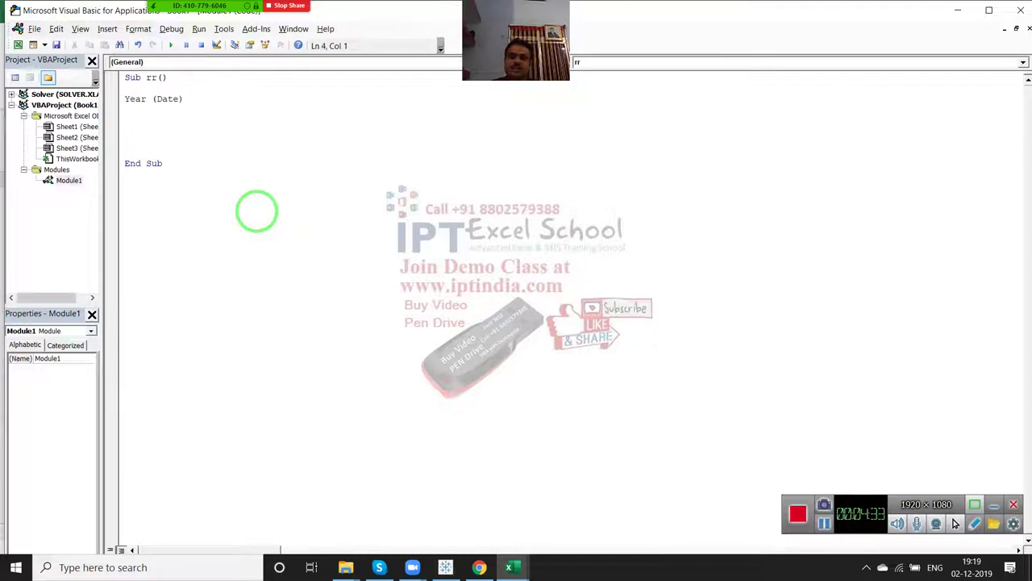
Step: Prefix the line with Y = so it reads Y = Year(Date)
key("Up")
key("End")
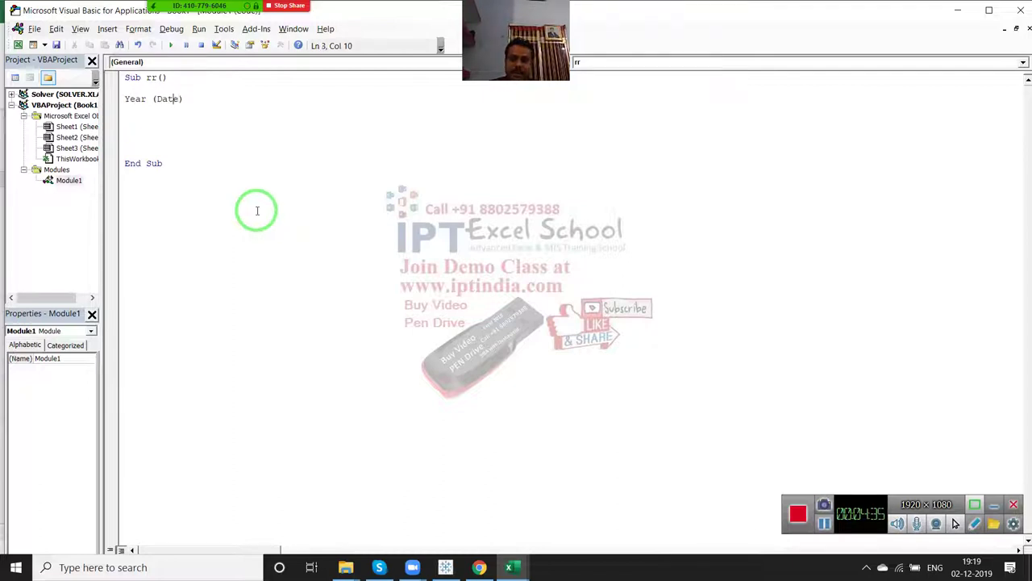
key("Left")
key("Left")
key("Left")
key("Home")
key("Return")
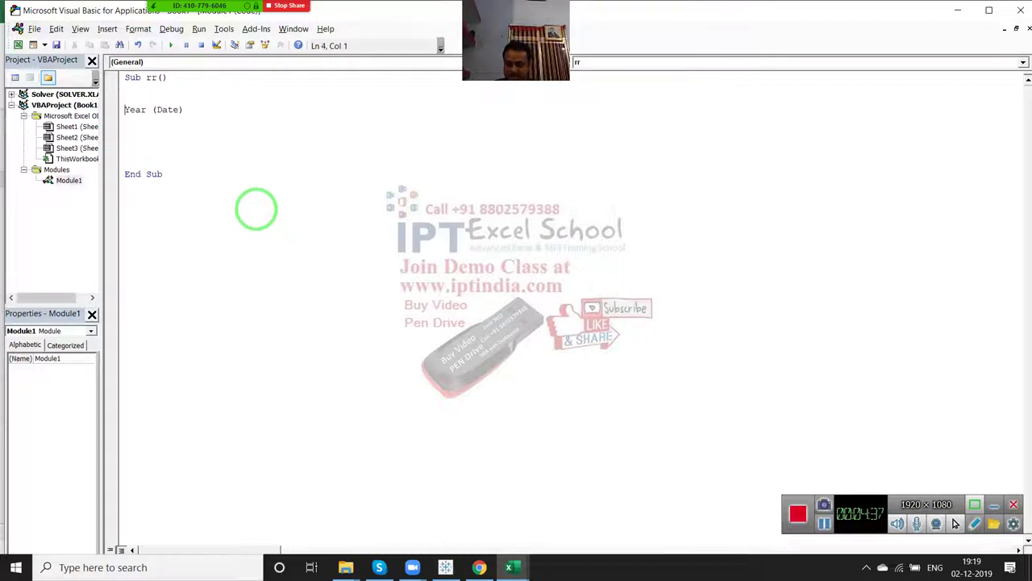
key("Right")
type("=")
key("Return")
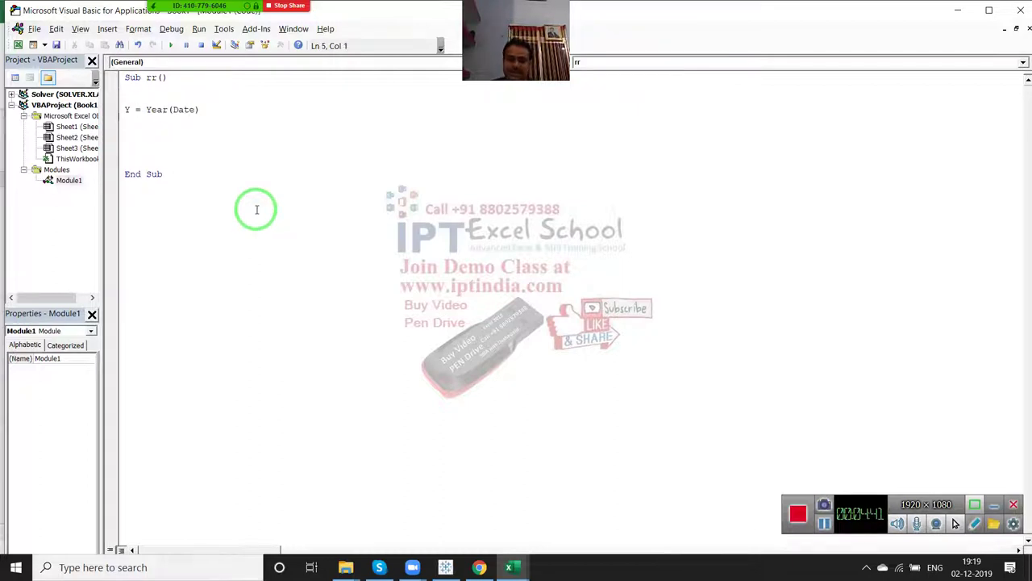
Step: Select the word Date and then the variable Y to point them out
key("Up")
key("Right")
key("Right")
key("Right")
key("Right")
key("Right")
key("Right")
key("Right")
key("Right")
key("shift+Right")
key("shift+Right")
key("shift+Right")
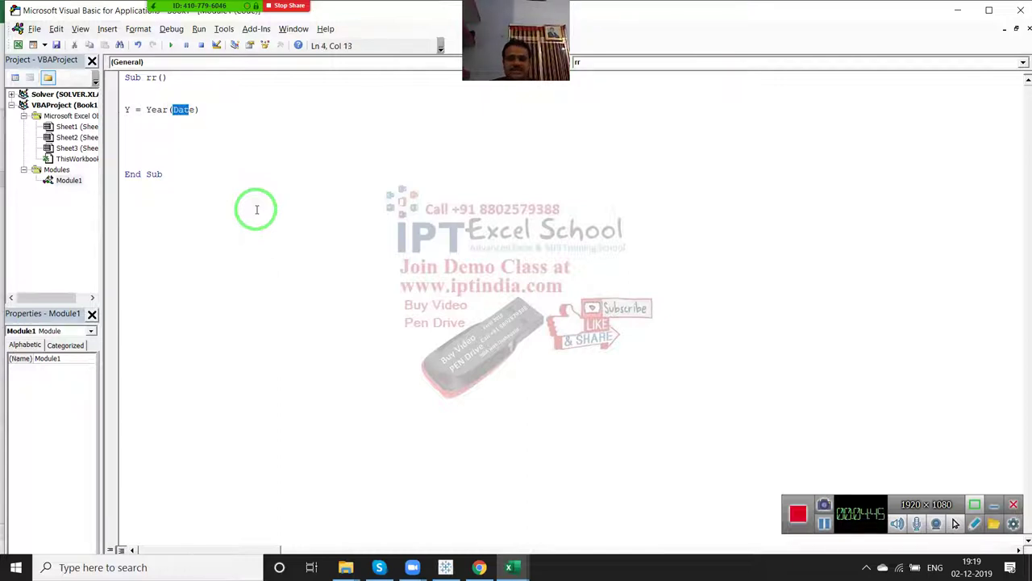
key("shift+Right")
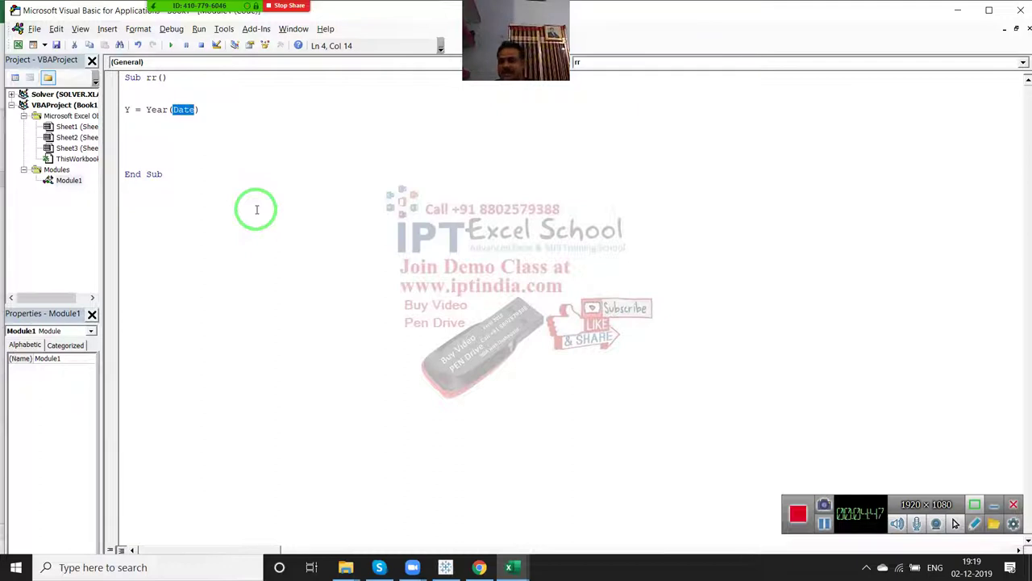
key("Left")
key("Left")
key("Home")
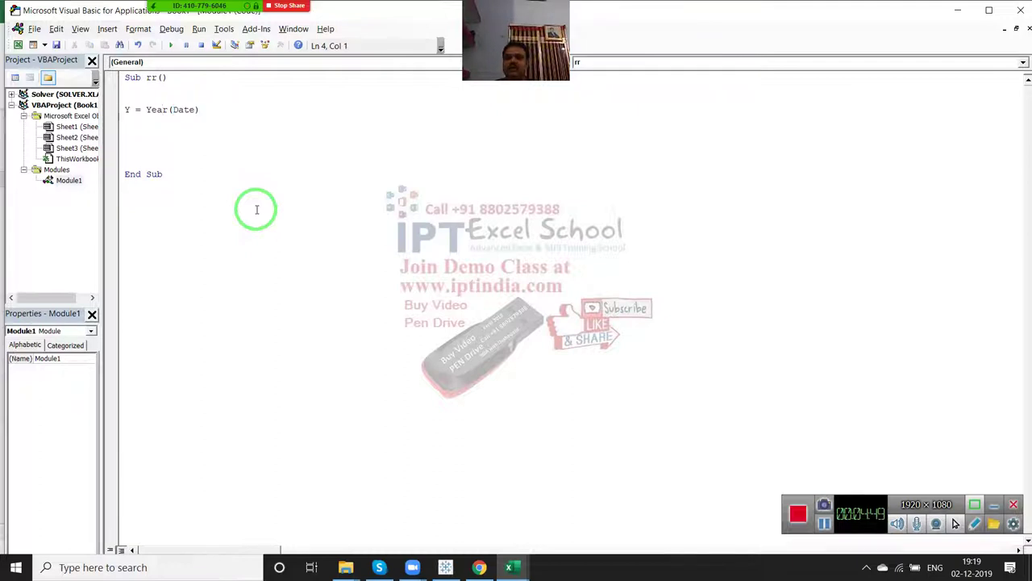
key("shift+Right")
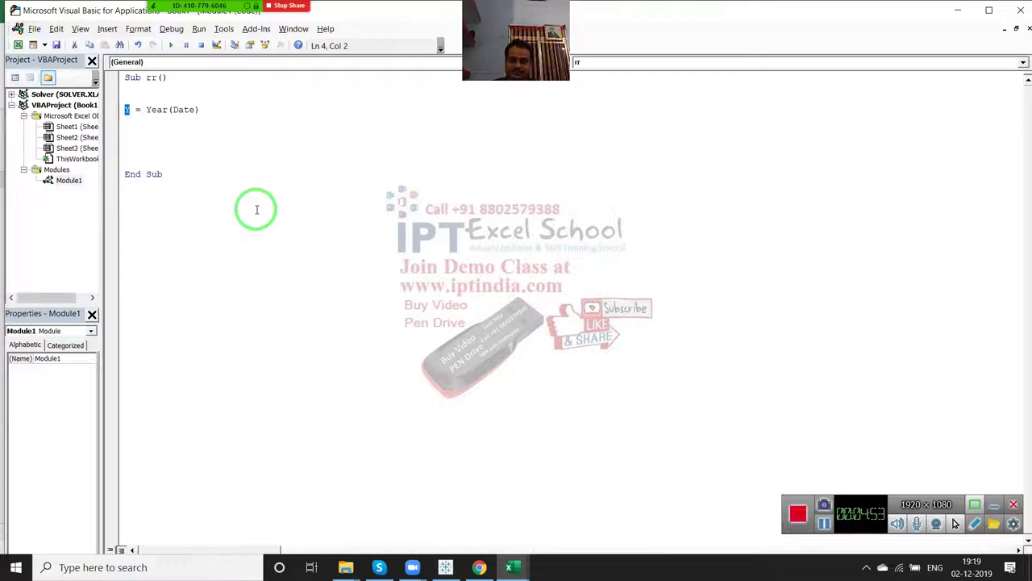
Step: Add M = Month(Date) and D = Day(Date) below the Y line, plus blank lines for more code
key("Down")
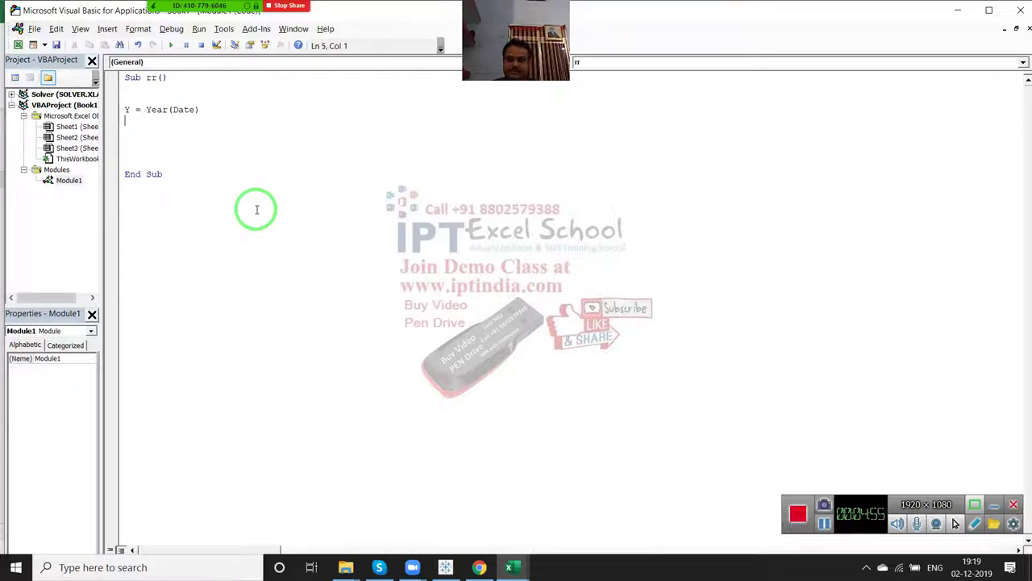
type("M = ")
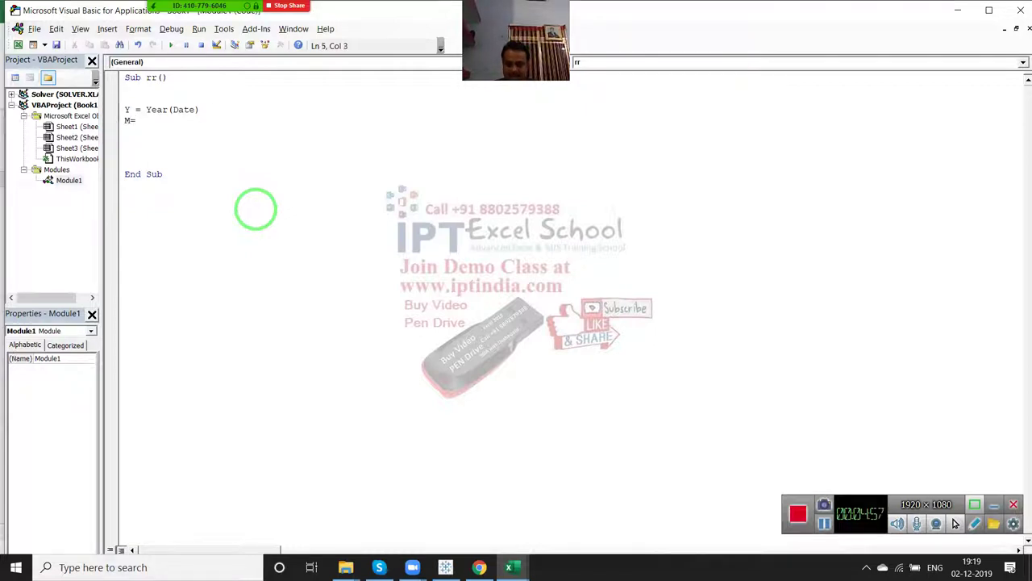
type("Month")
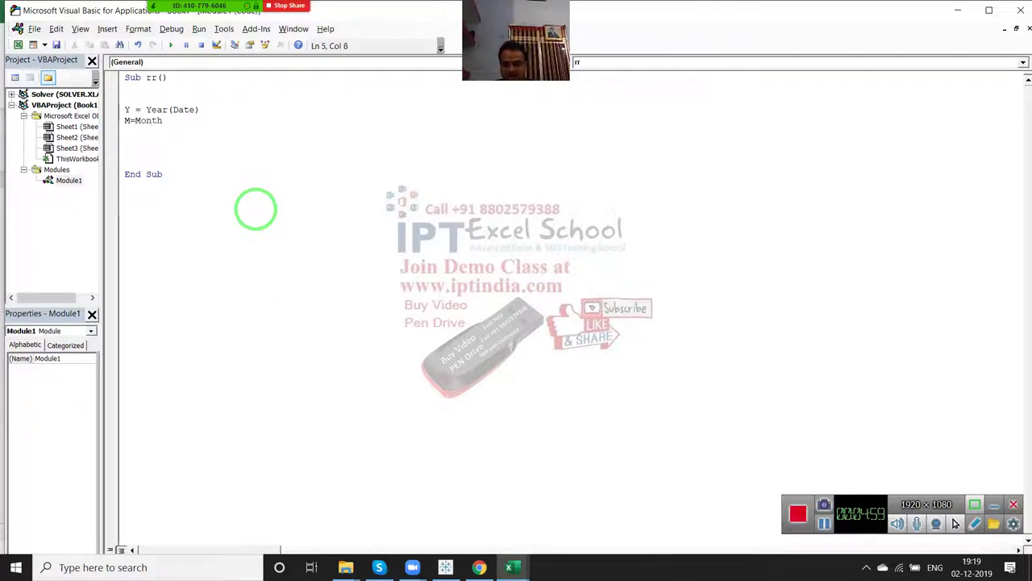
type("(Date")
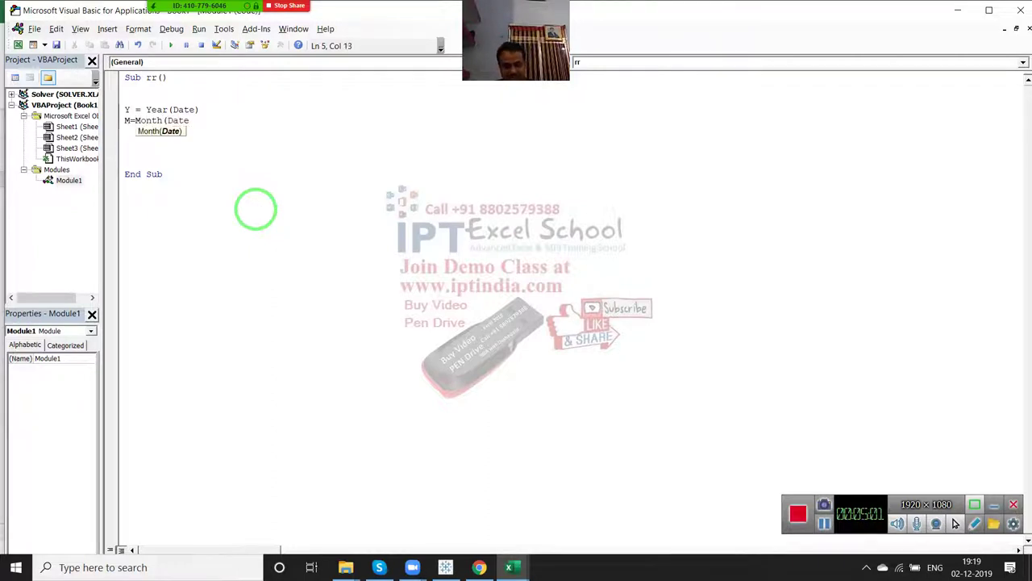
type(")")
key("Return")
type("D ")
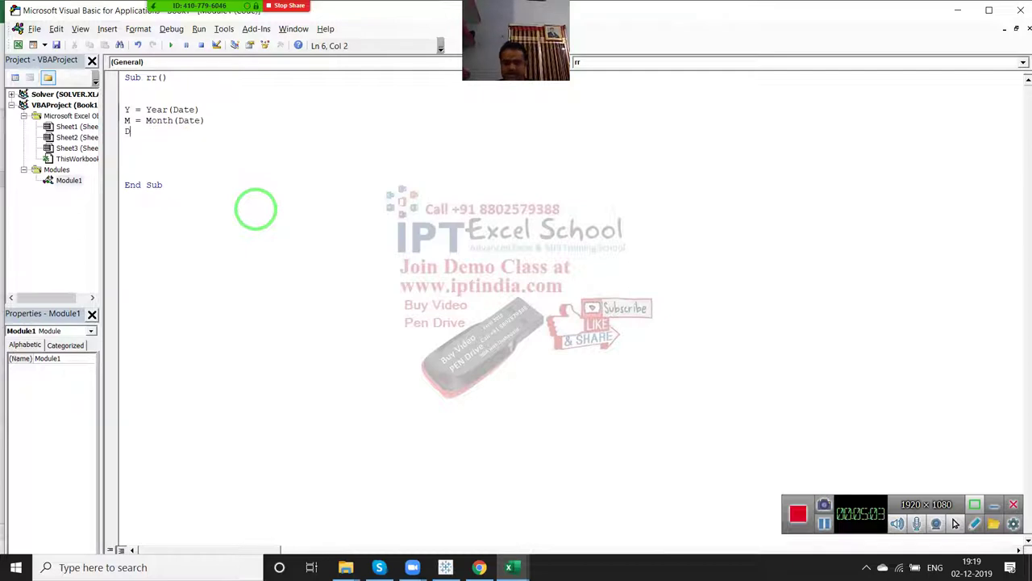
type("= Da")
type("y(")
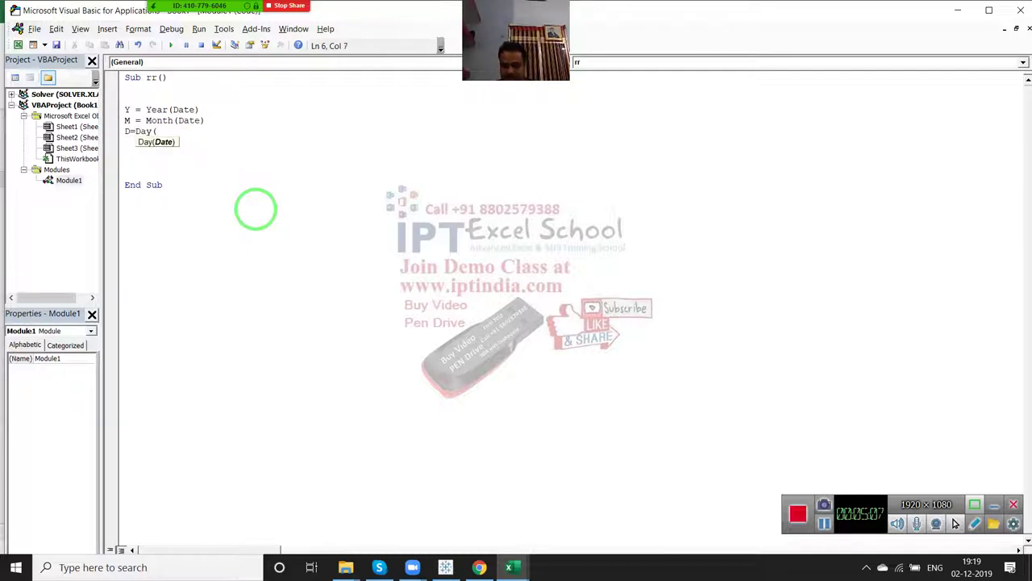
type("Date)")
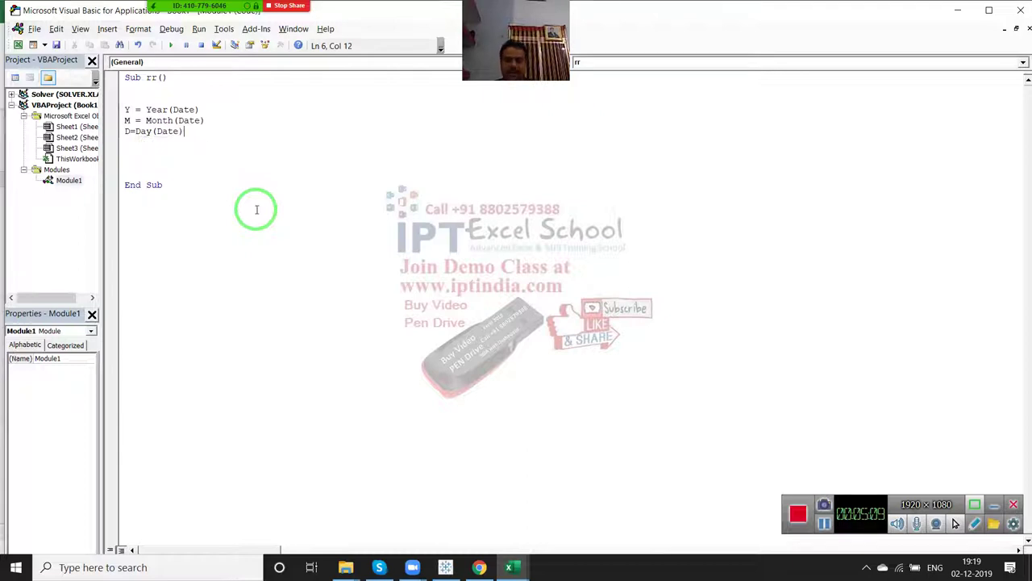
key("Down")
key("Return")
key("Return")
key("Return")
key("Up")
key("Up")
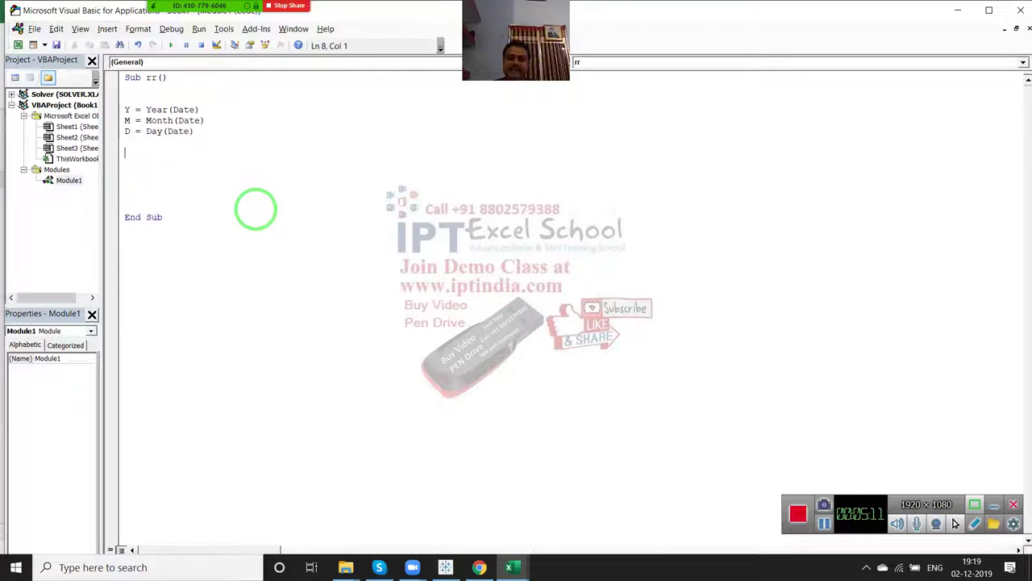
key("Up")
key("Up")
key("Up")
key("Up")
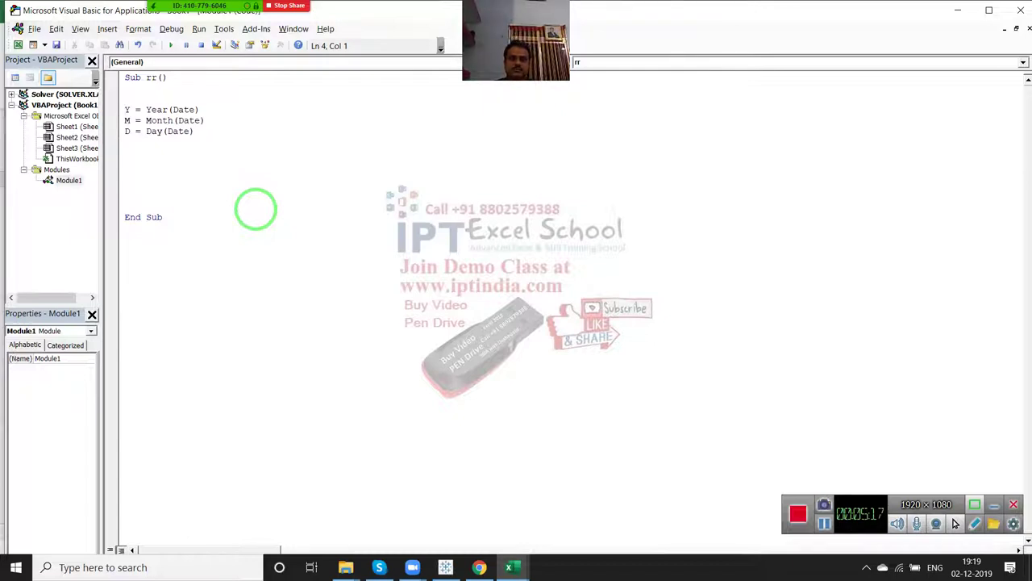
key("Down")
key("Down")
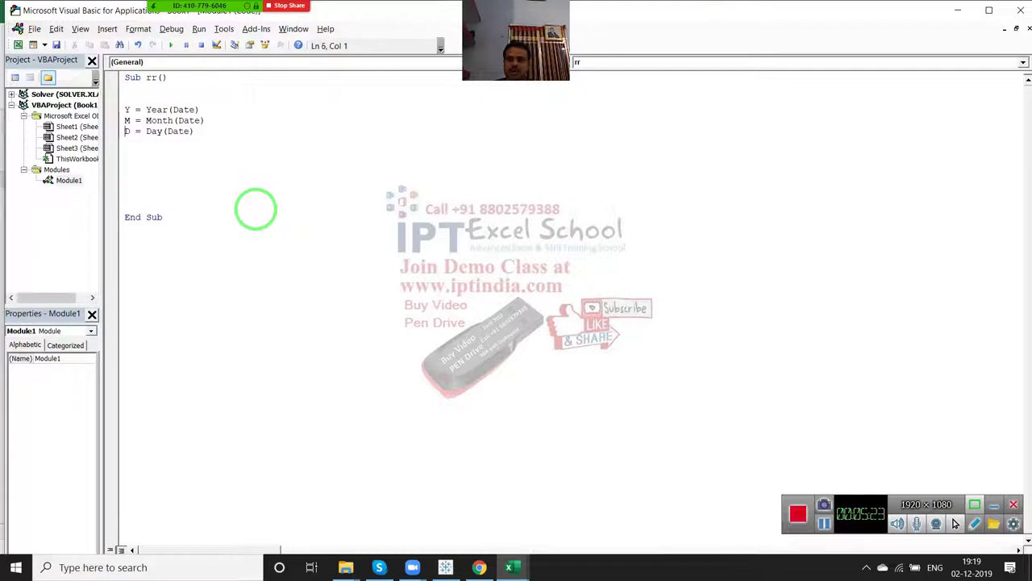
key("Down")
key("Return")
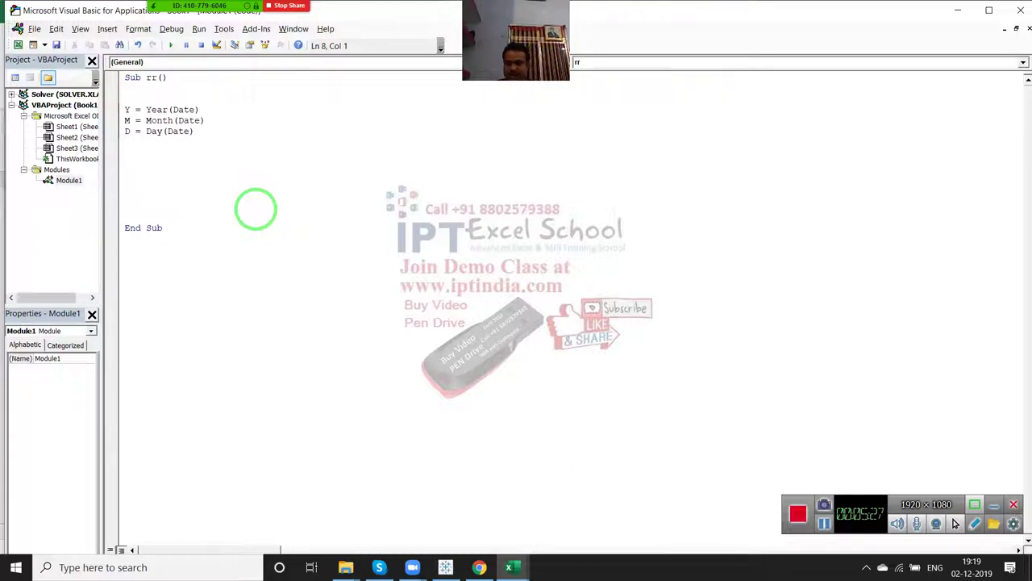
Step: Type the line MkDir "F:\2019" in the rr macro
type("mk")
type("d")
type("ir")
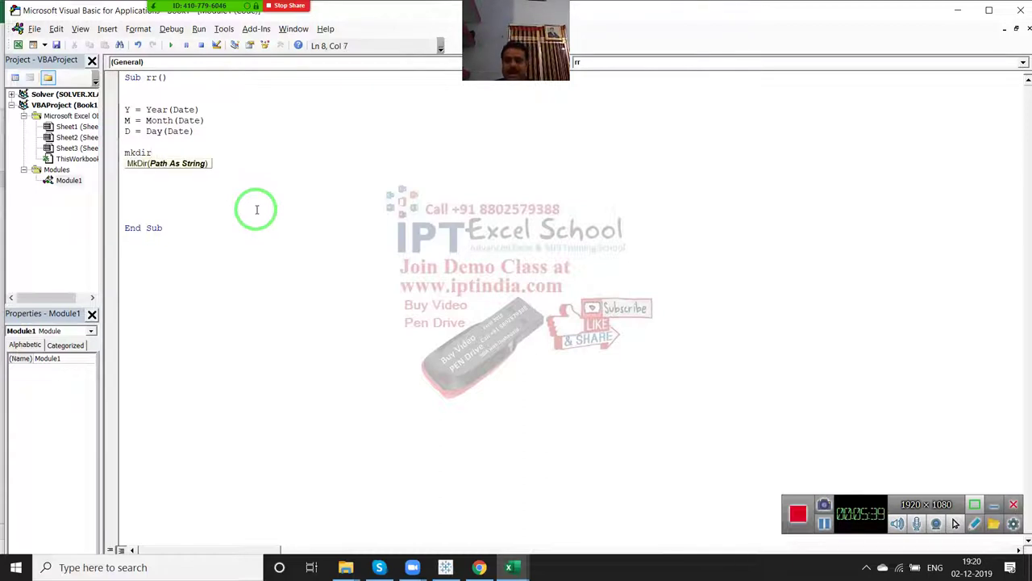
type("\"")
type("F")
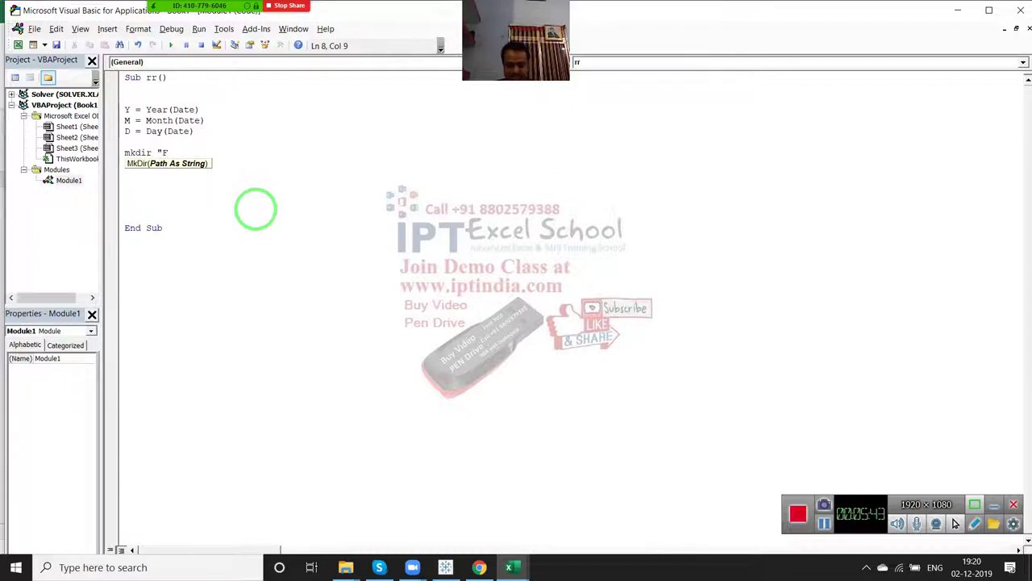
type(":\\")
type("2019")
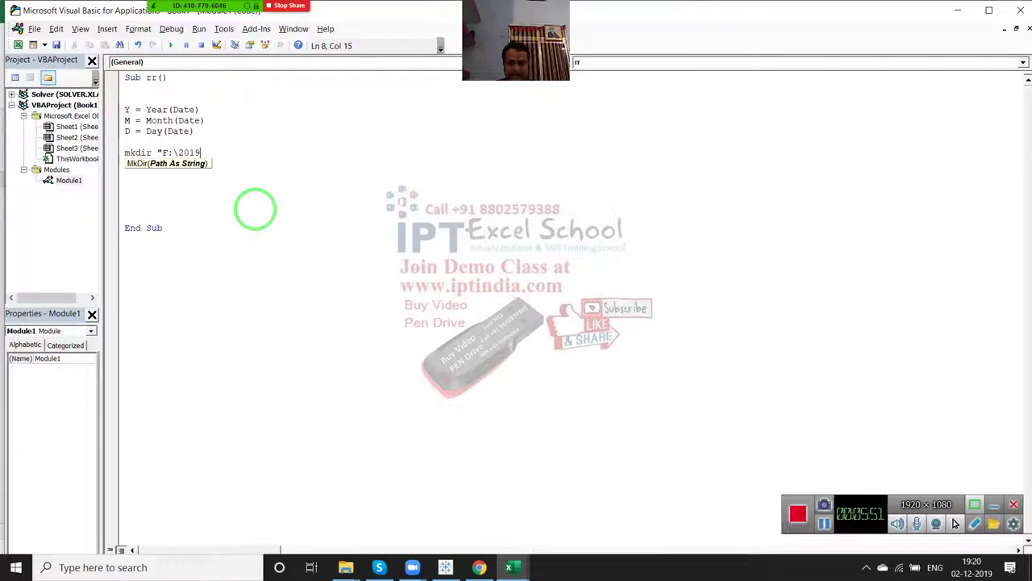
type("\"")
key("Return")
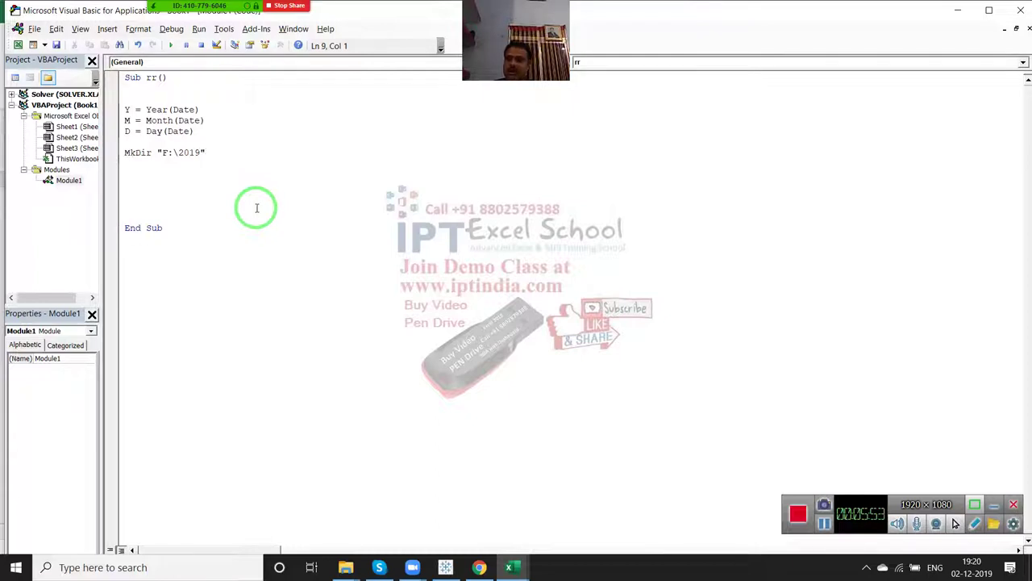
Step: Try adding a \11 month part to the path, then remove it to leave F:\2019
double_click(191, 154)
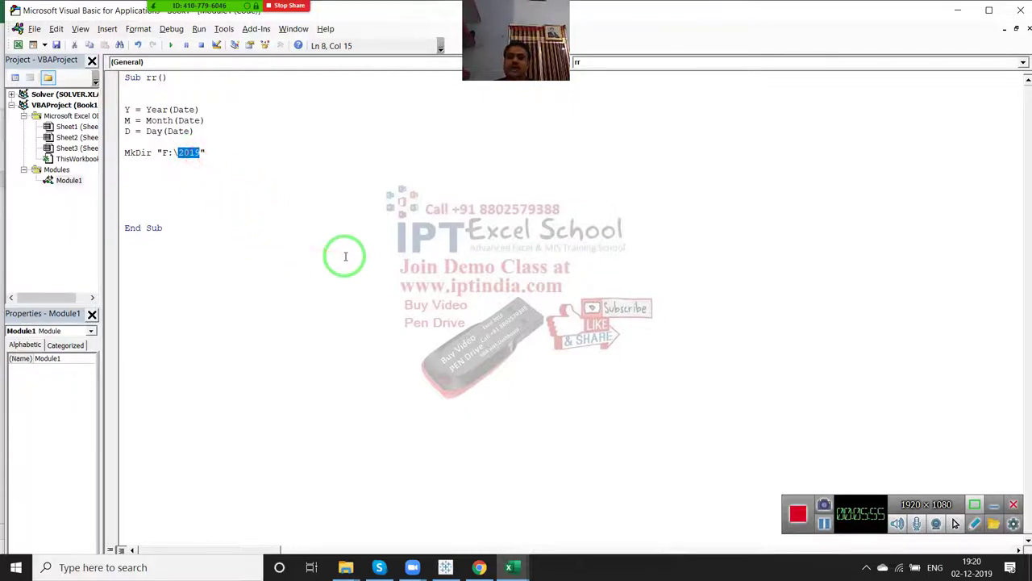
key("Right")
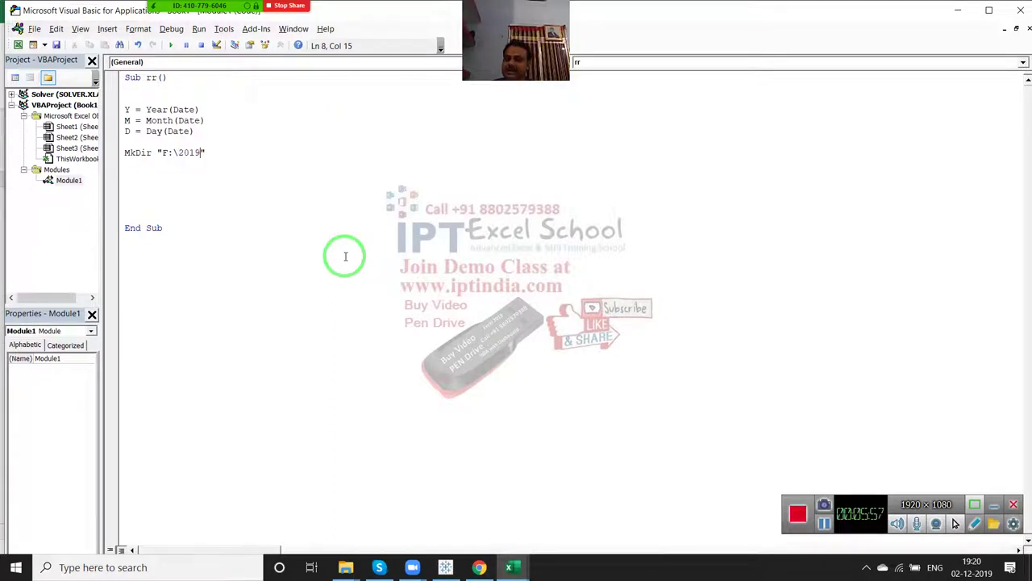
type("\\")
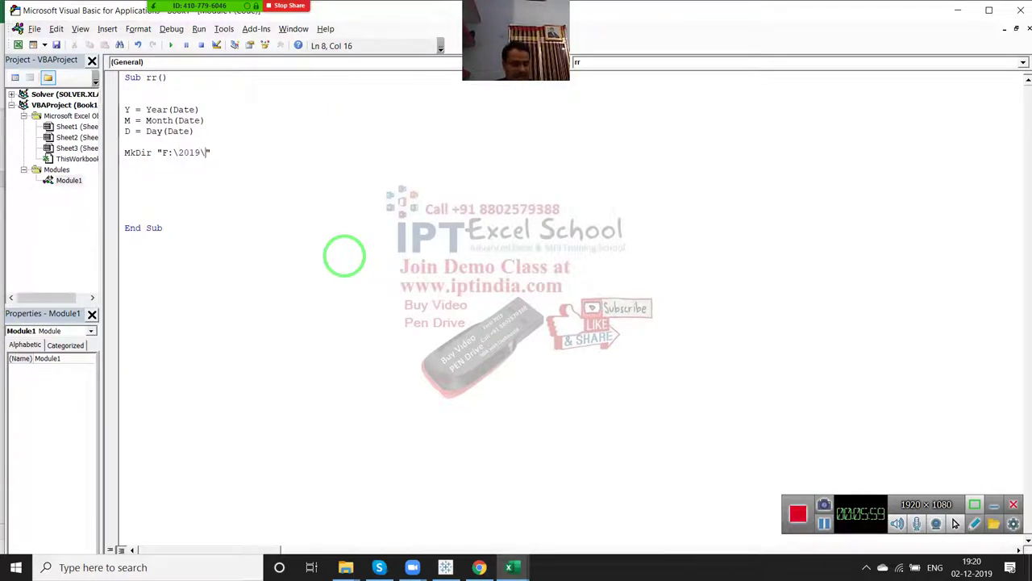
type("11")
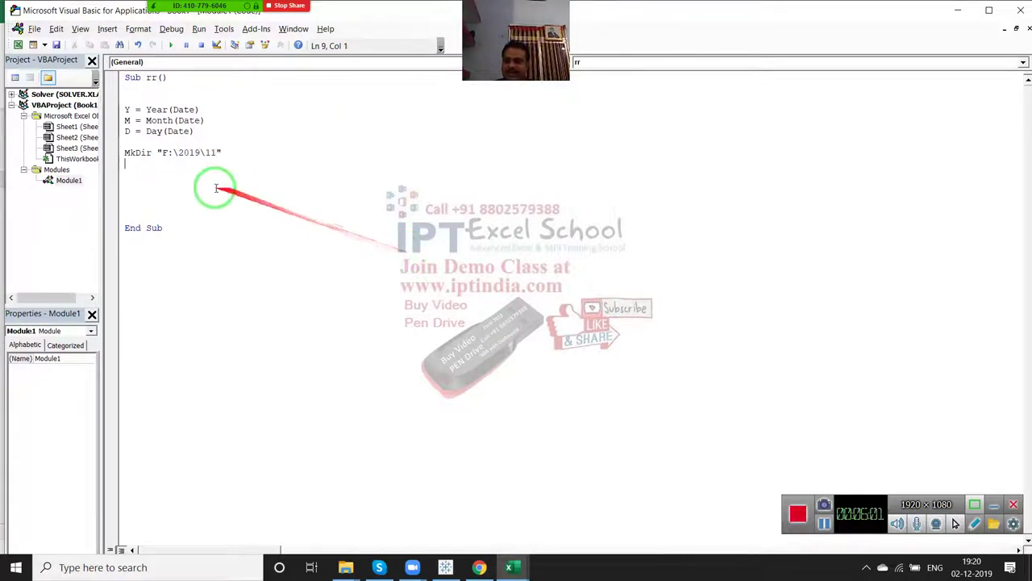
left_click(167, 153)
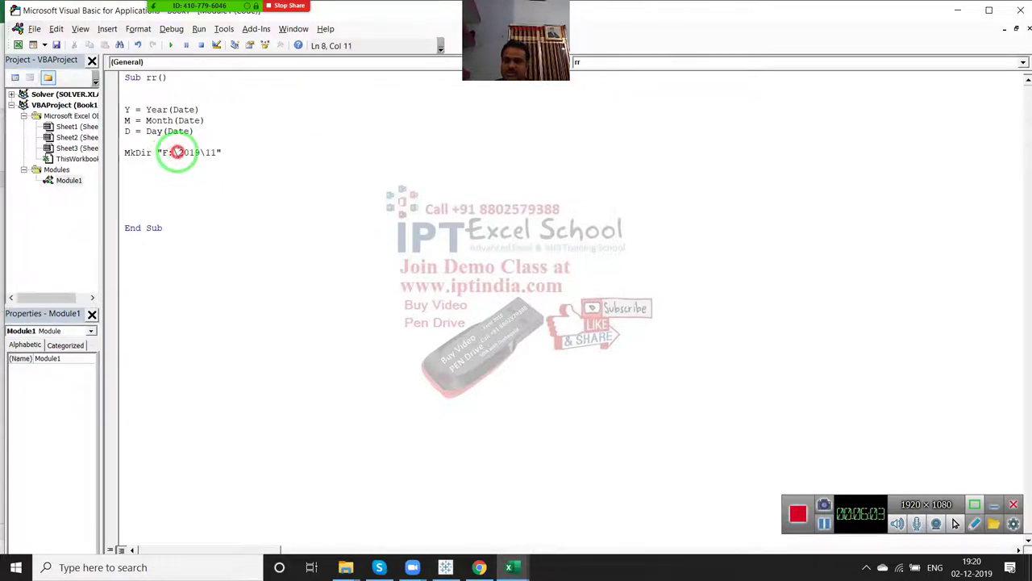
double_click(179, 154)
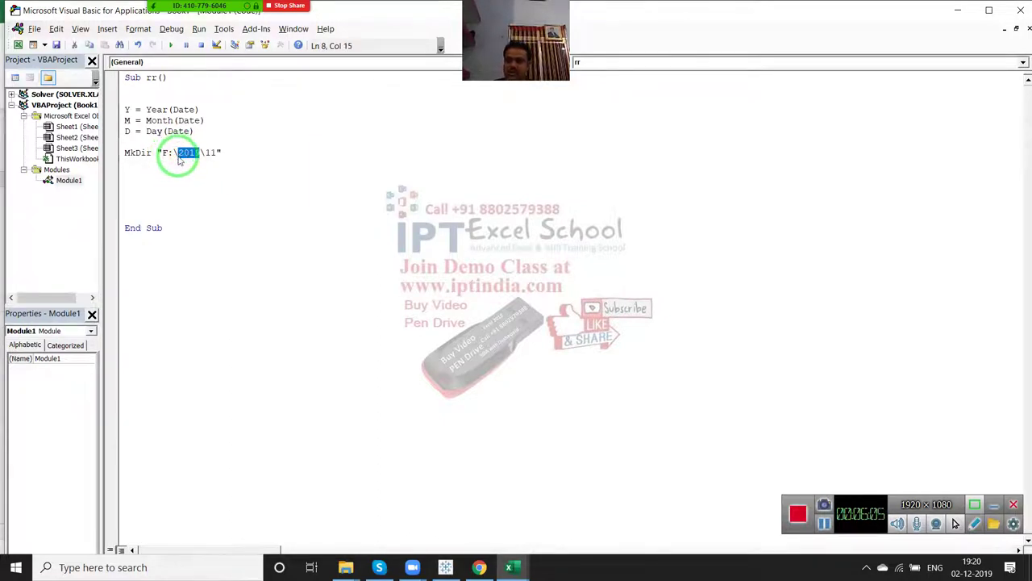
double_click(209, 152)
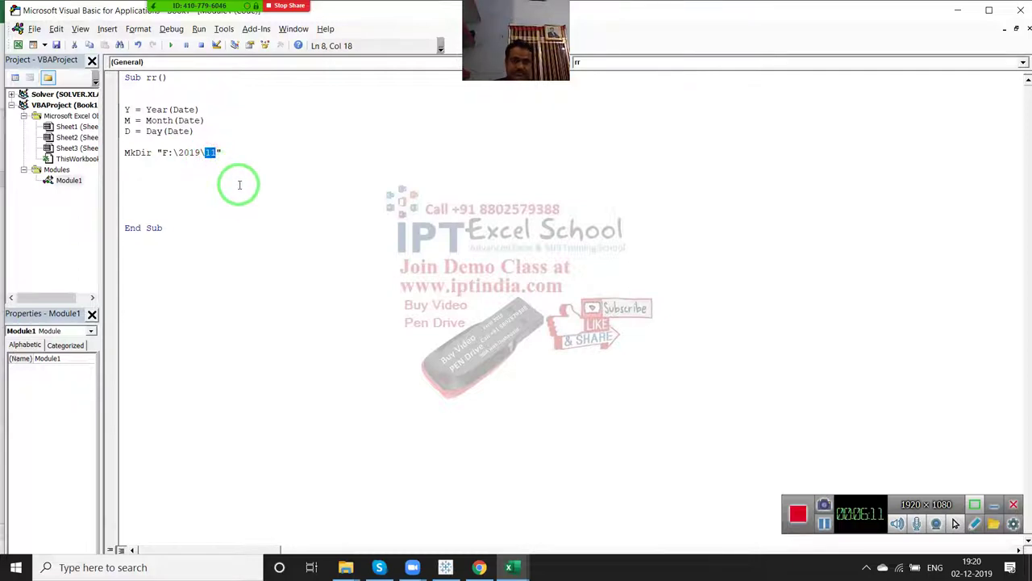
key("Left")
key("shift+Right")
key("shift+Right")
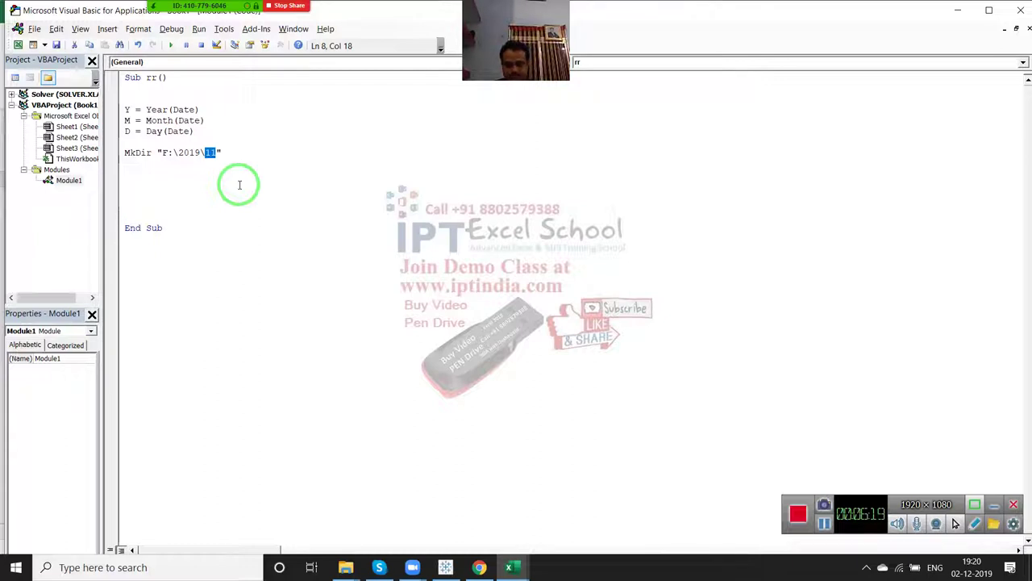
key("BackSpace")
key("BackSpace")
key("BackSpace")
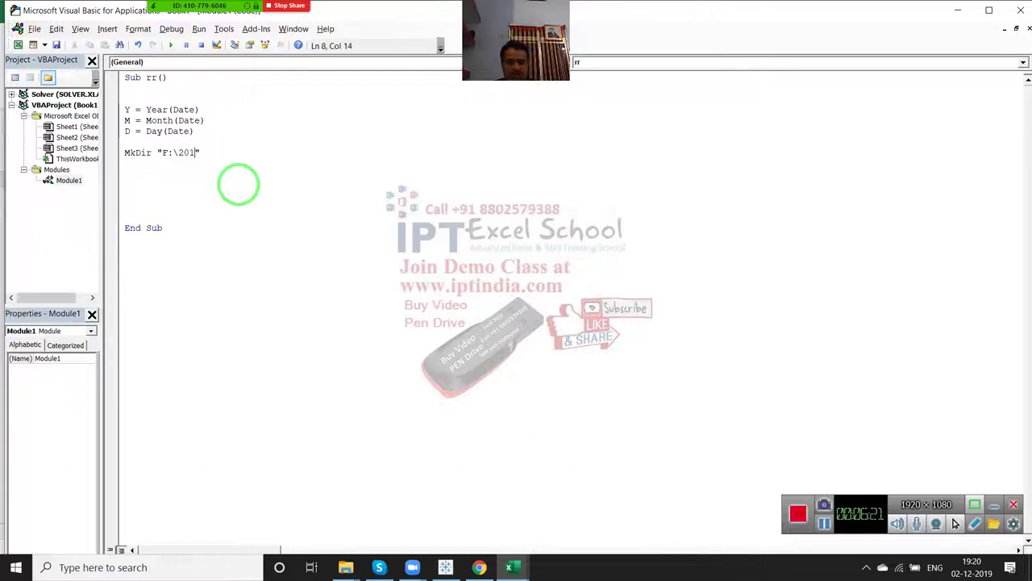
type("9")
key("Return")
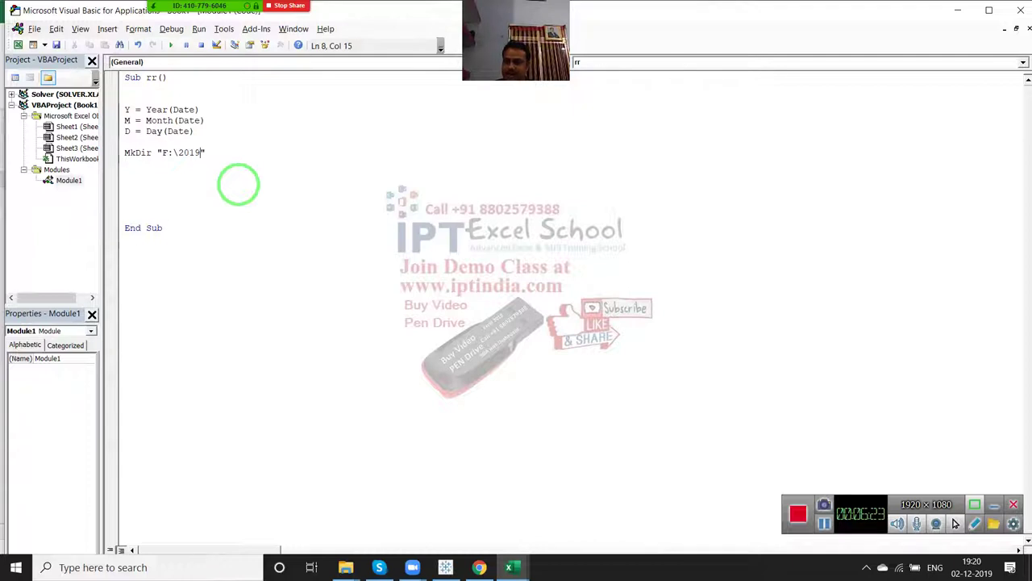
Step: Check the MkDir line against the Y = Year(Date) line, then return to the worksheet
key("Home")
key("Right")
key("Right")
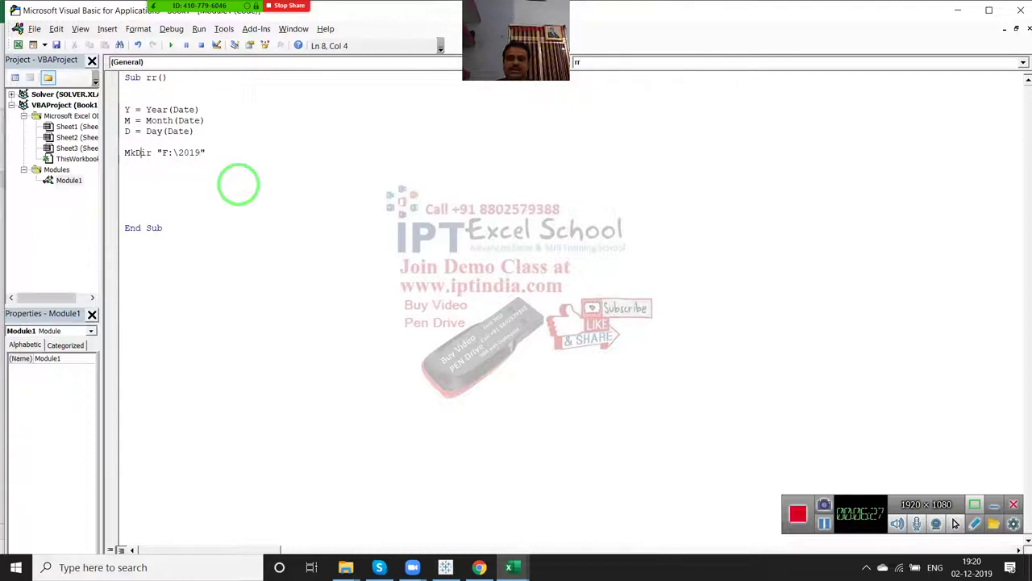
key("Right")
key("Right")
key("Right")
key("Right")
key("Right")
key("Right")
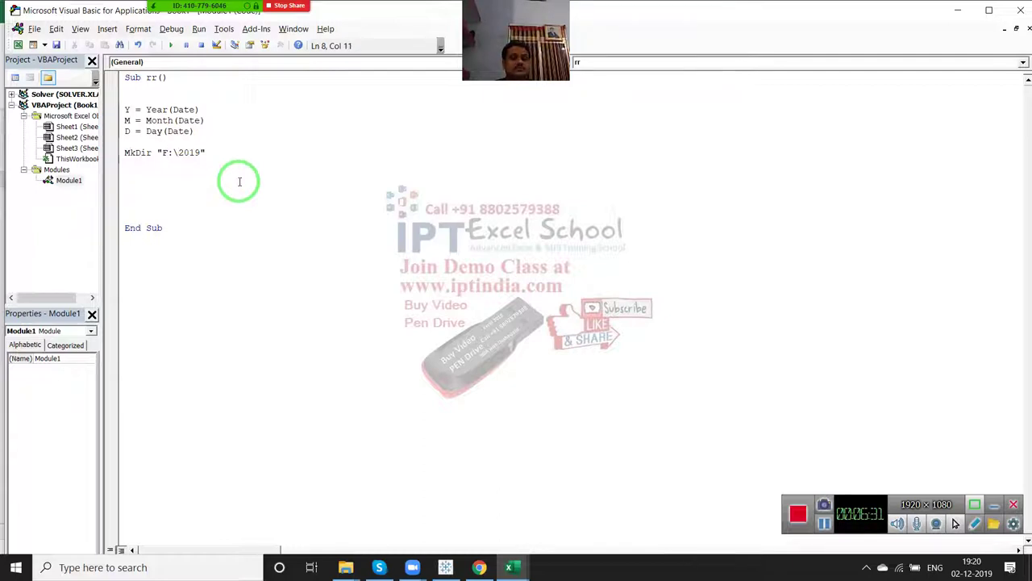
key("Up")
key("Up")
key("Up")
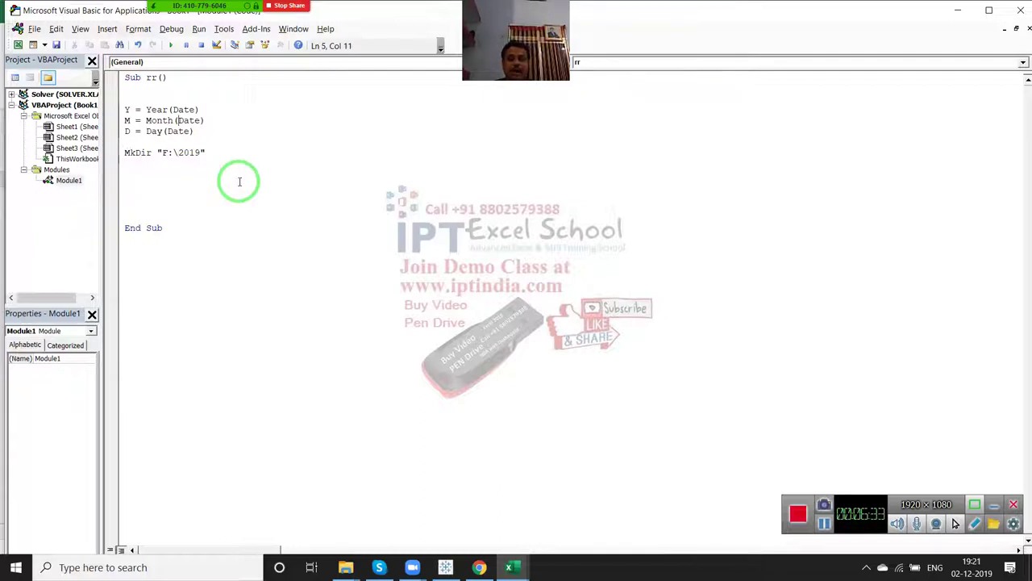
key("Up")
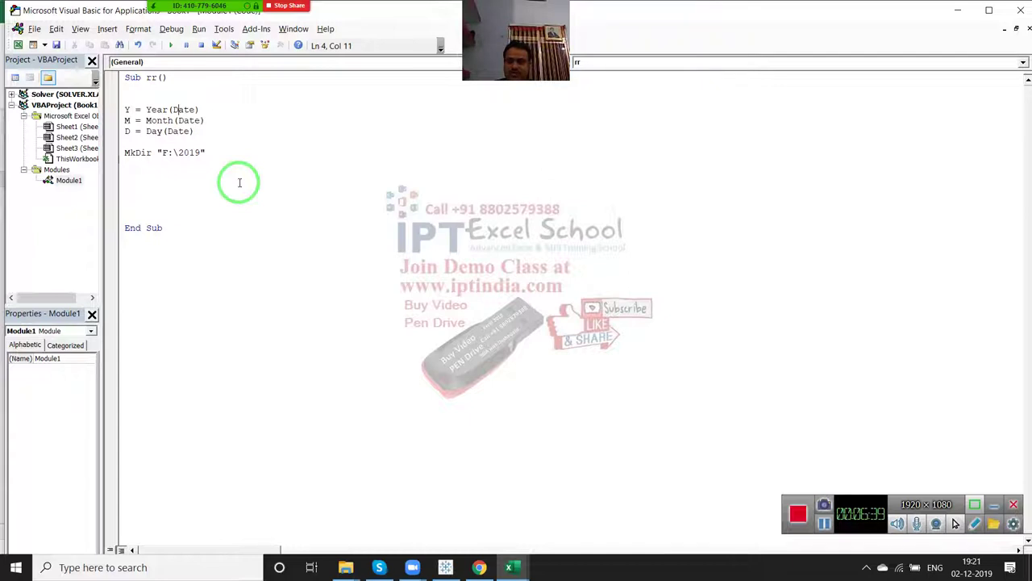
key("Down")
key("Down")
key("Down")
key("Down")
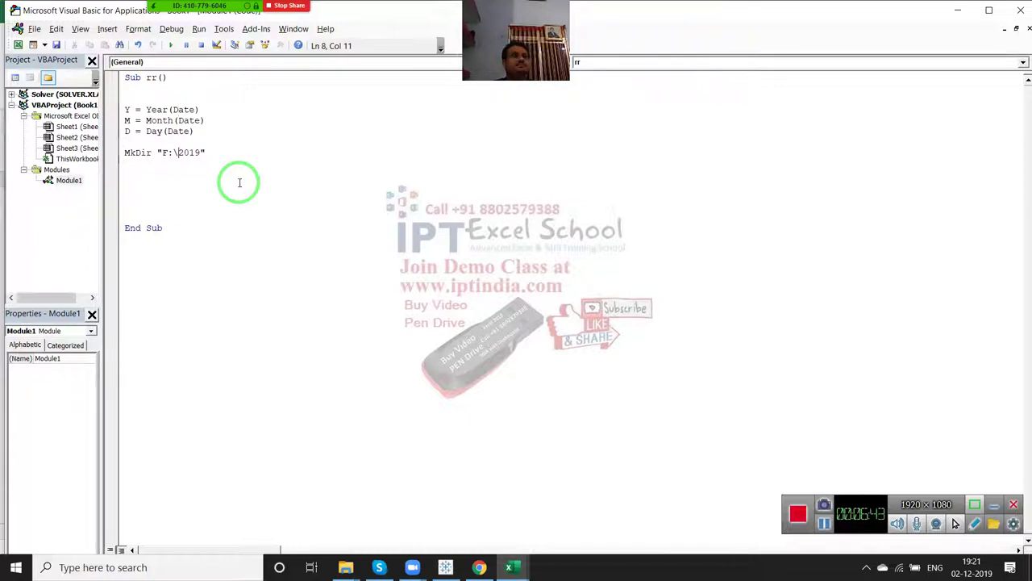
key("alt+F11")
Step: Enter F:\ in cell D4 and 2019 in cell E4
key("Down")
key("Down")
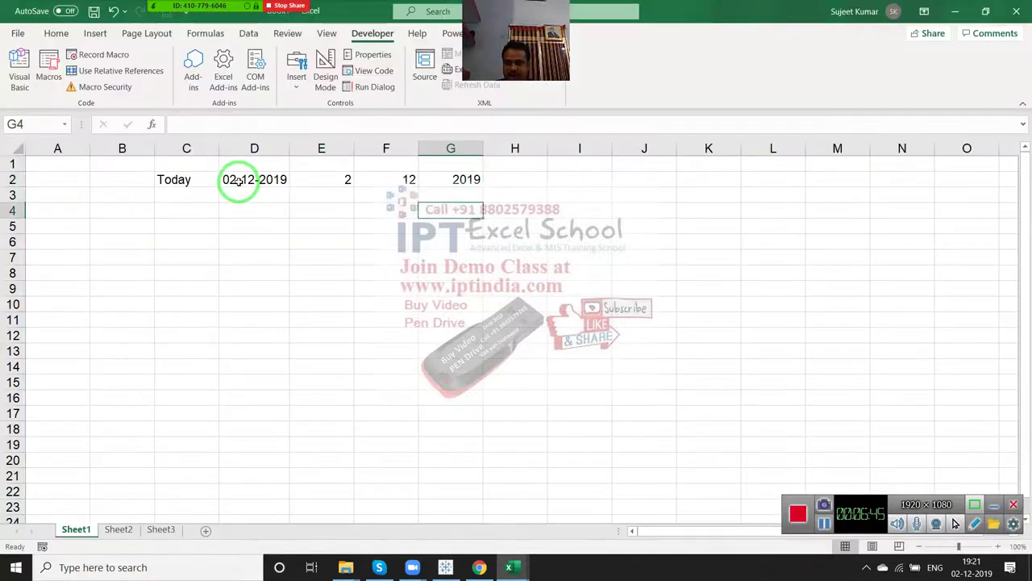
key("Left")
key("Left")
key("Left")
type("\"F")
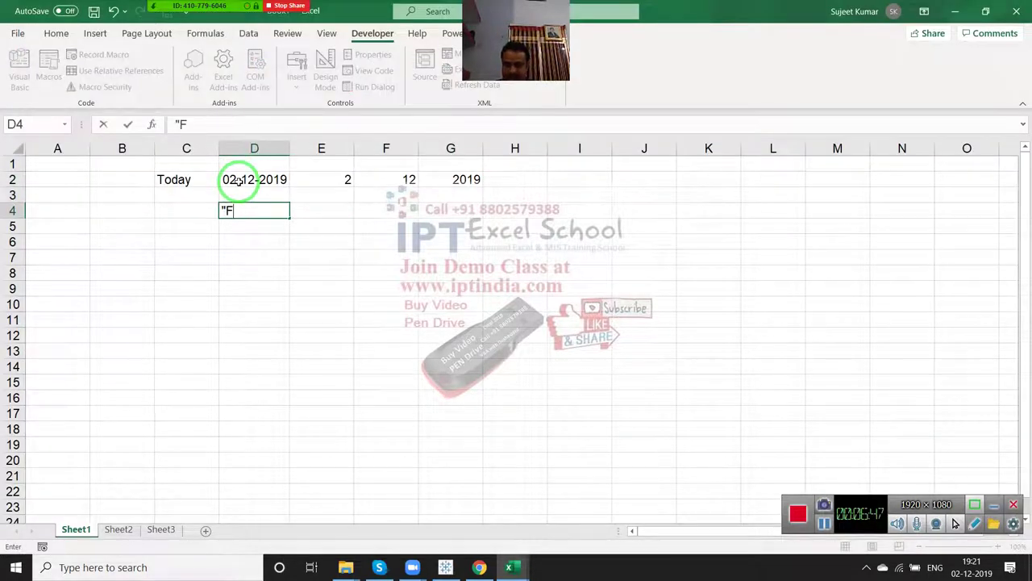
key("BackSpace")
key("BackSpace")
type("F")
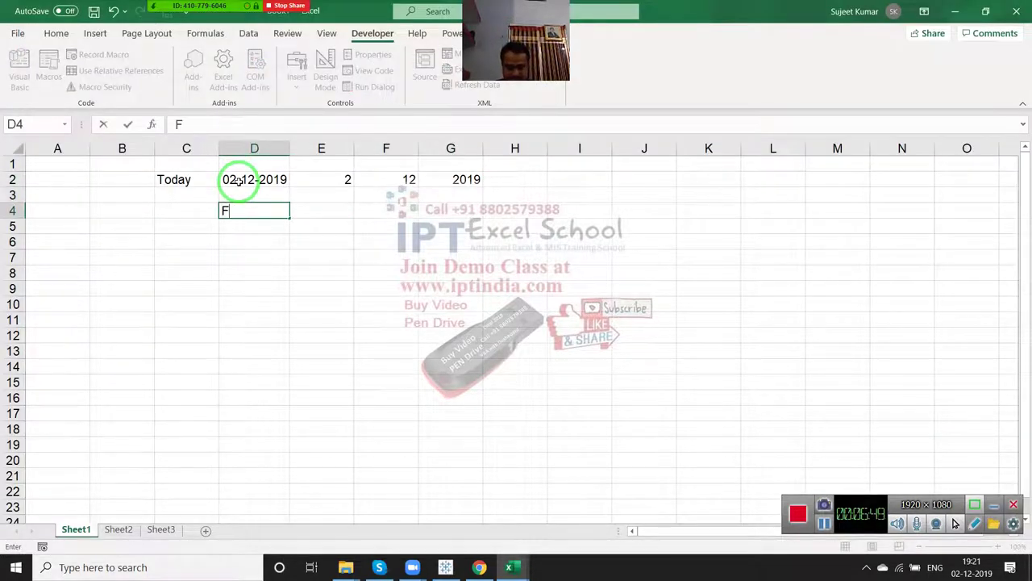
type(":\\")
key("Return")
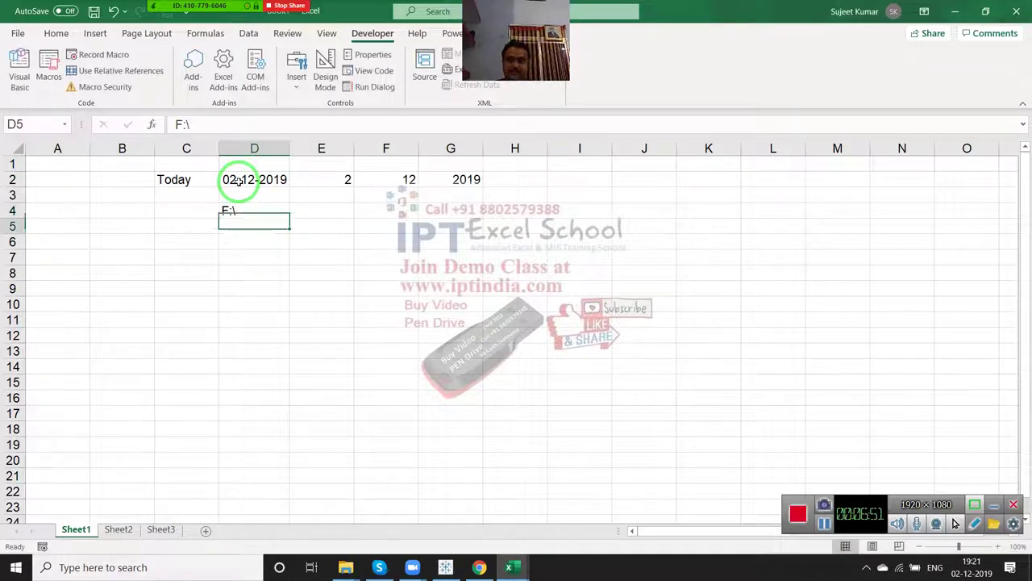
key("Up")
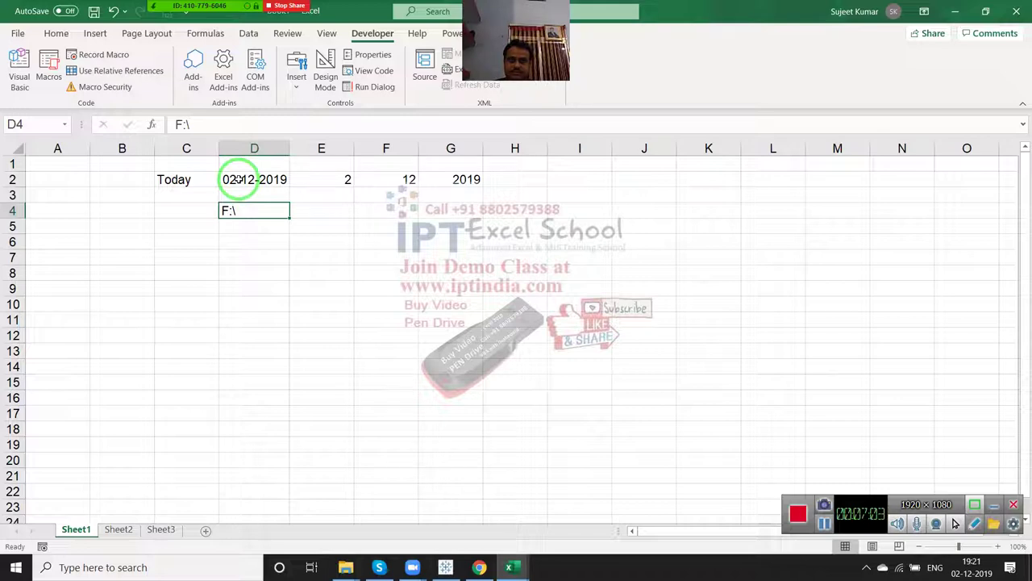
key("Right")
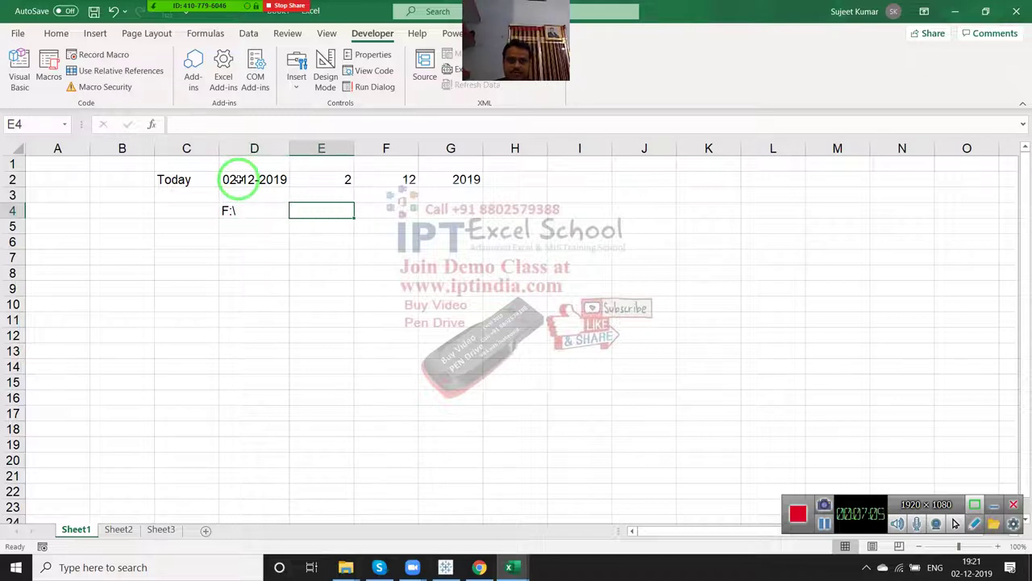
type("20")
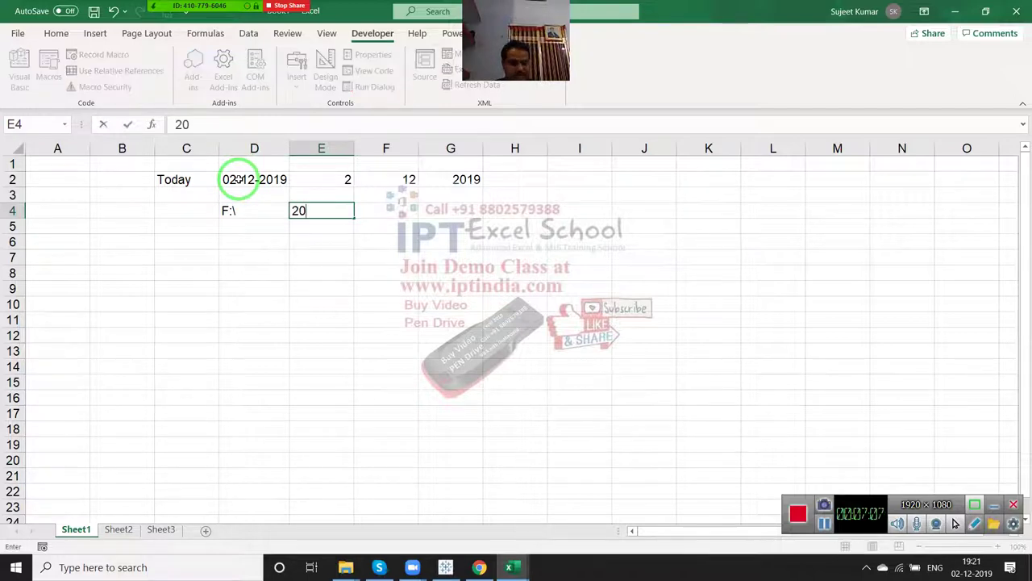
type("19")
key("Right")
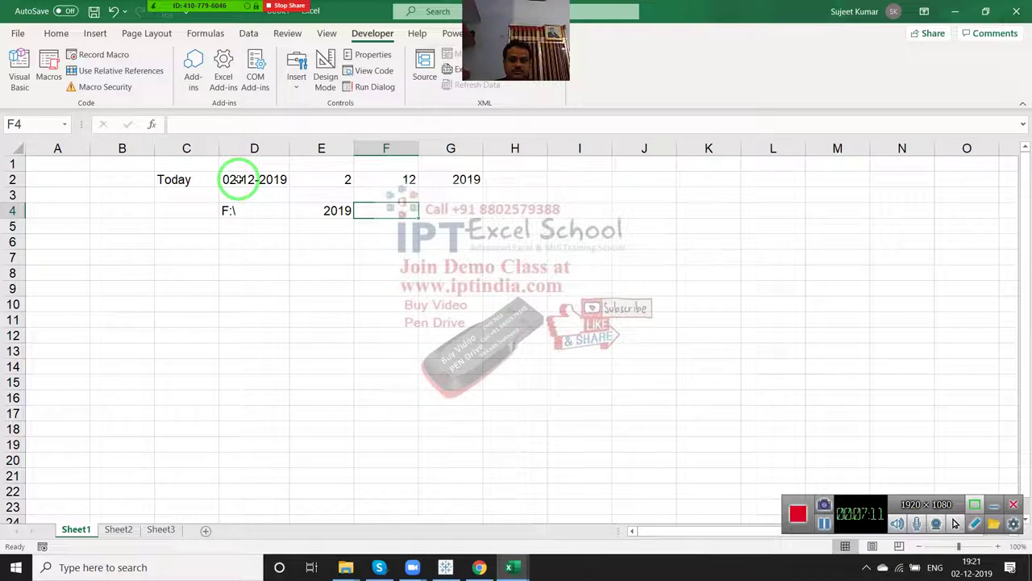
Step: Put =D4&E4 in F4 to build F:\2019, then go back to the VBA editor
type("=")
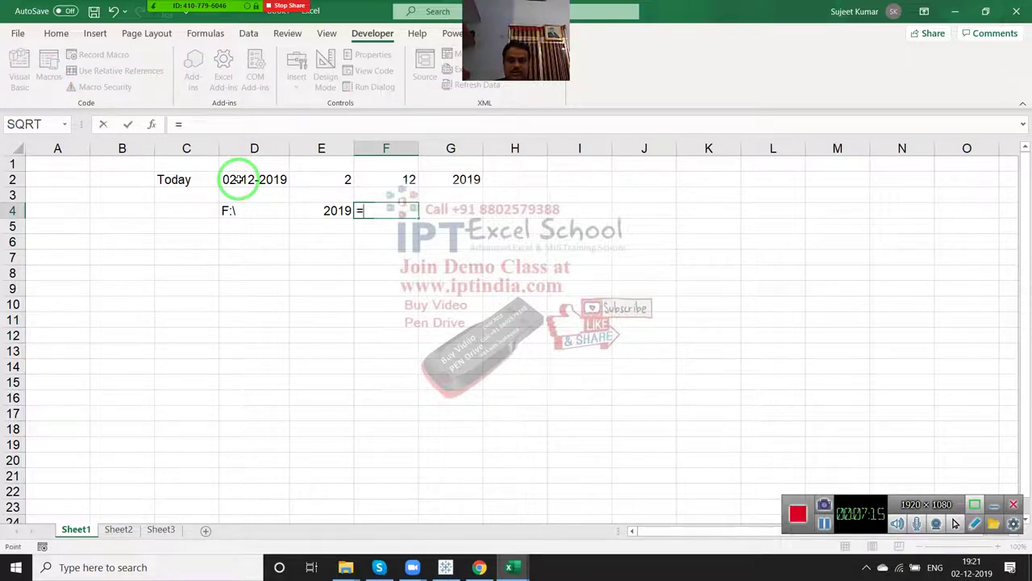
key("Left")
key("Left")
type("&")
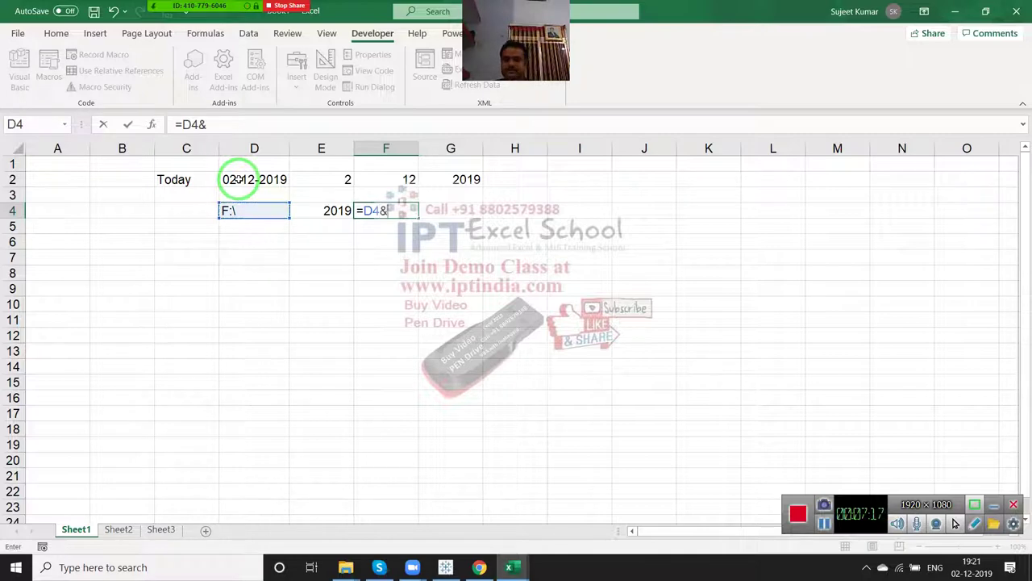
key("Left")
key("Return")
key("Up")
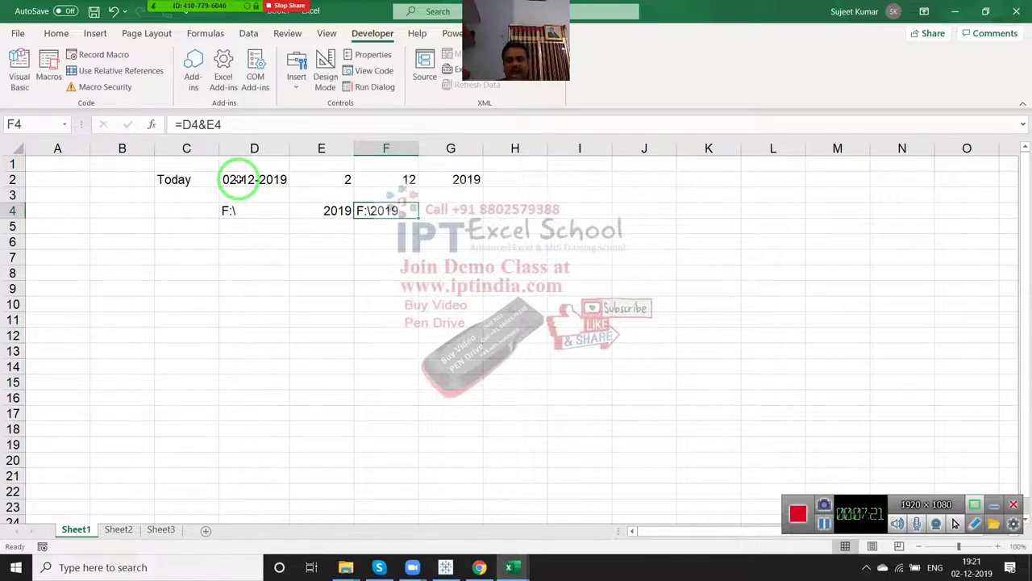
key("alt+F11")
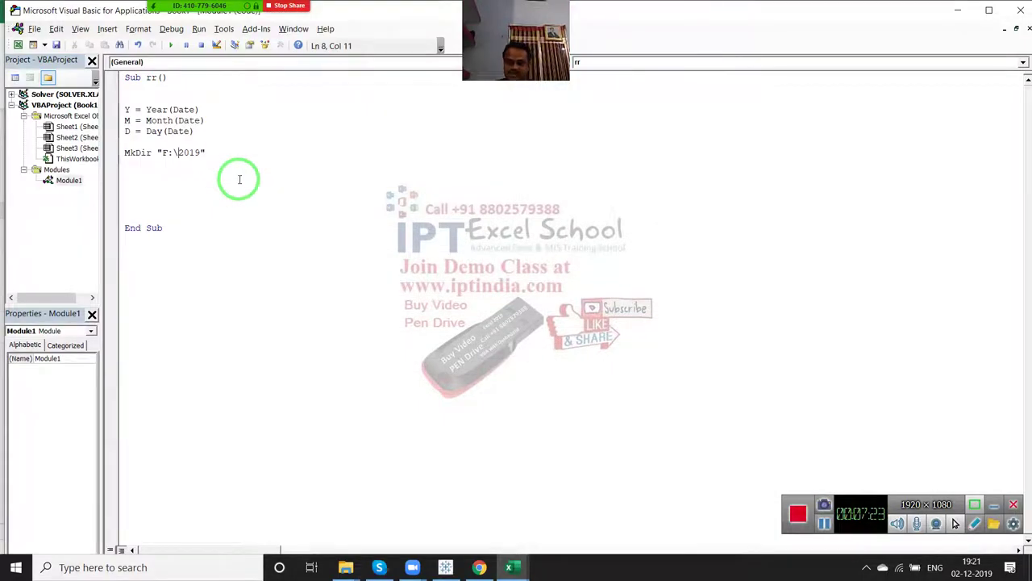
Step: Replace 2019 so the line reads MkDir "F:\" & Y
key("Delete")
key("Delete")
key("Delete")
key("Delete")
type("& ")
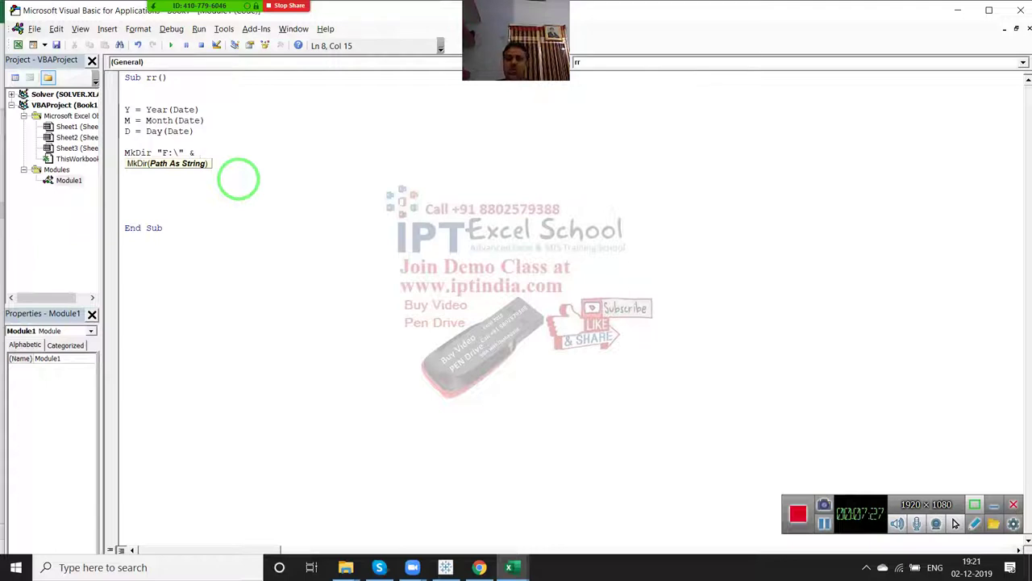
type("y")
key("Return")
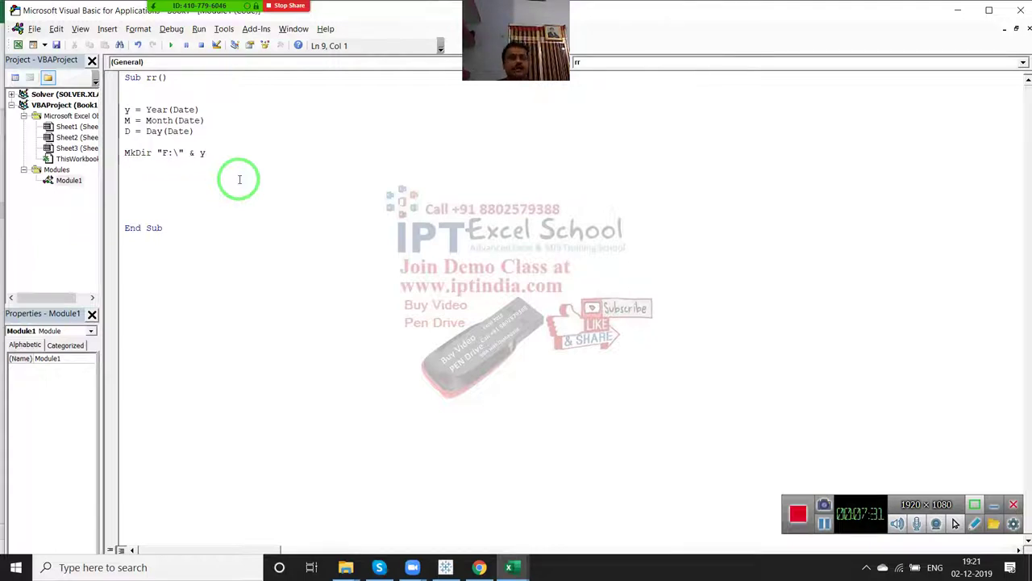
key("BackSpace")
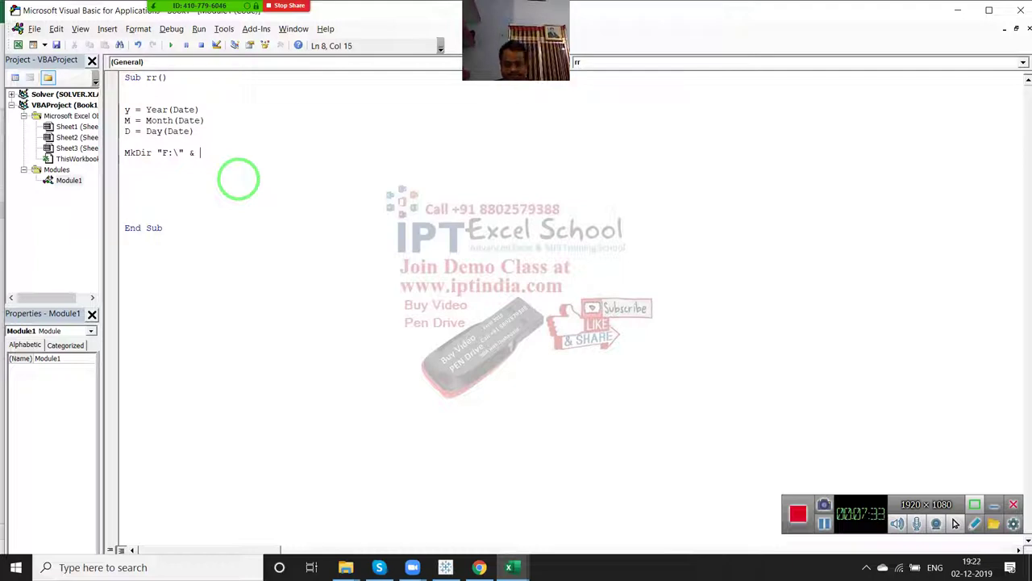
type("Y")
key("Return")
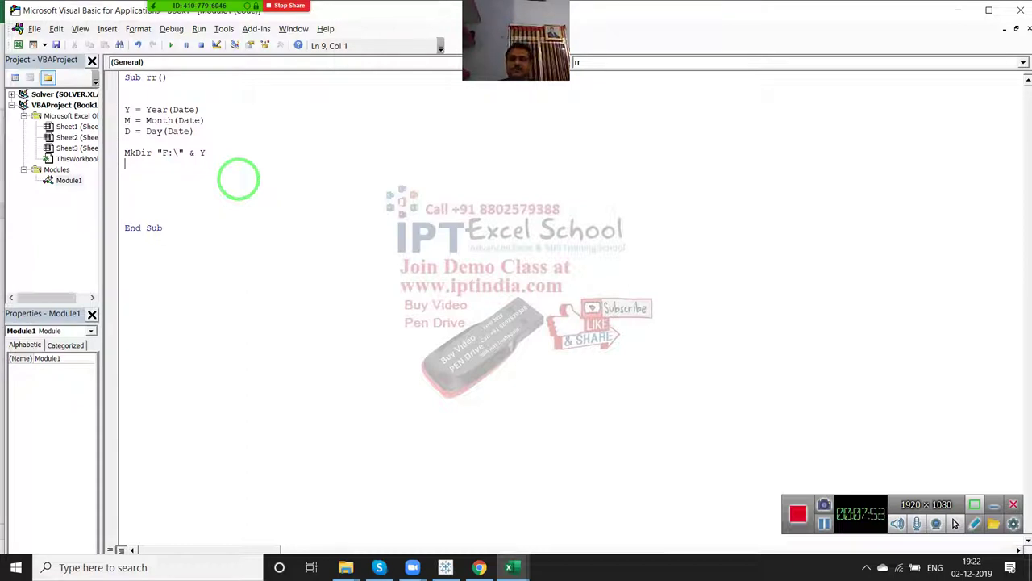
Step: Select the path part of the MkDir line and switch to the worksheet example
key("Up")
key("Up")
key("Down")
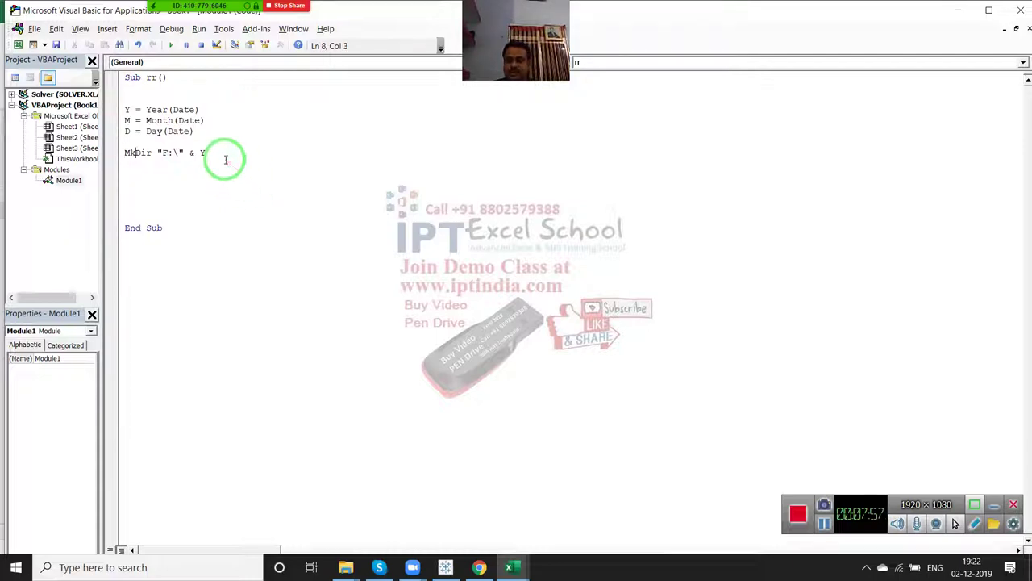
left_click_drag(226, 158, 181, 152)
key("alt+F11")
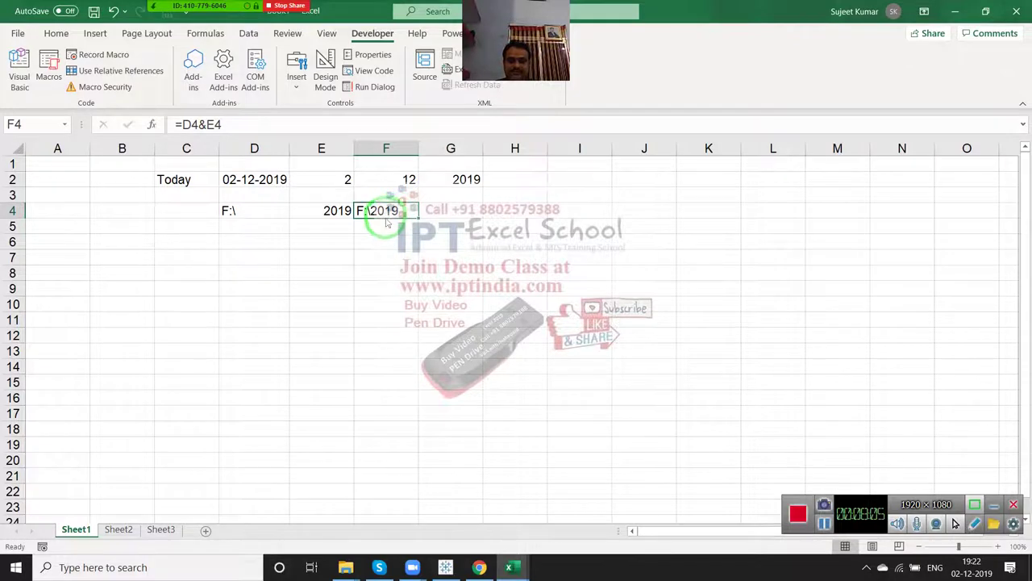
Step: In the VBA editor, try replacing Y with 2019= on the MkDir line, then undo it
key("alt+F11")
key("Down")
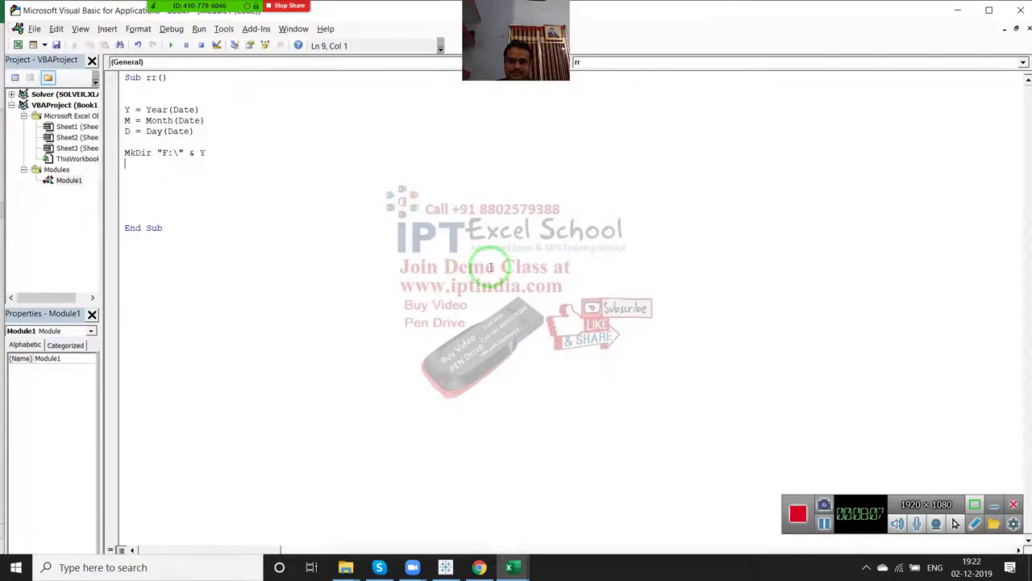
key("Up")
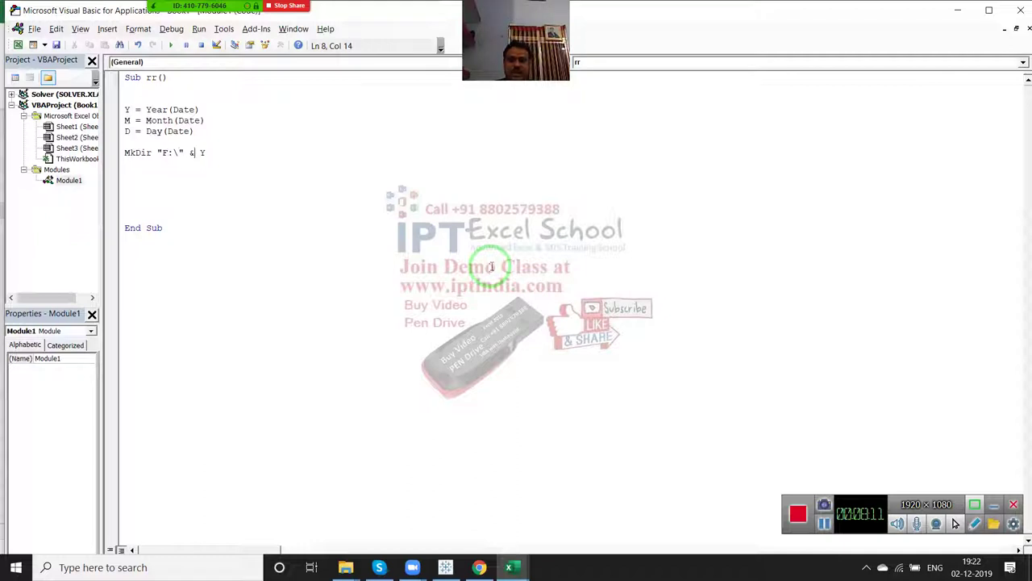
key("Right")
key("Right")
key("Right")
key("shift+Right")
type("201")
type("9=")
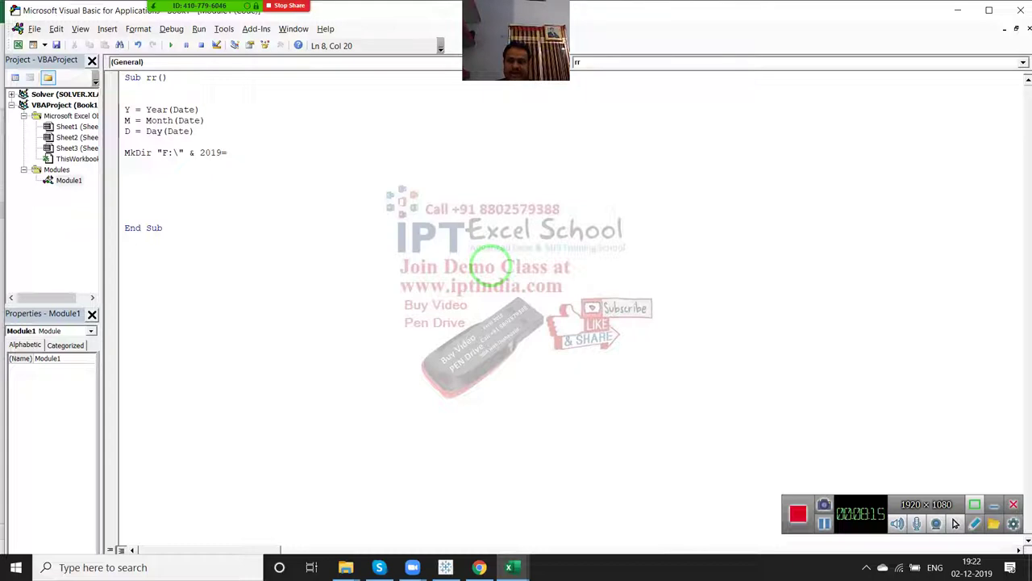
key("ctrl+z")
key("ctrl+z")
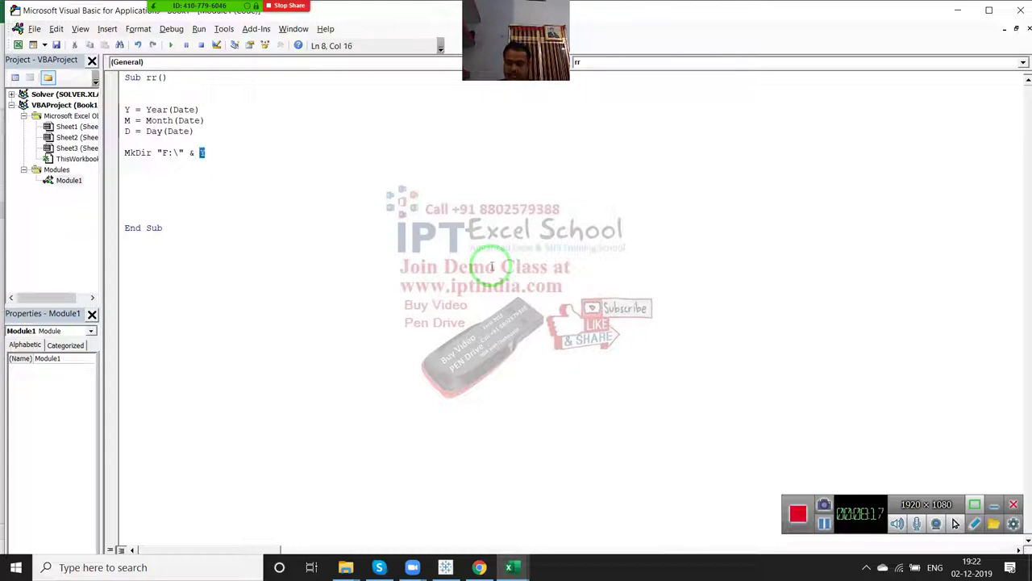
key("Up")
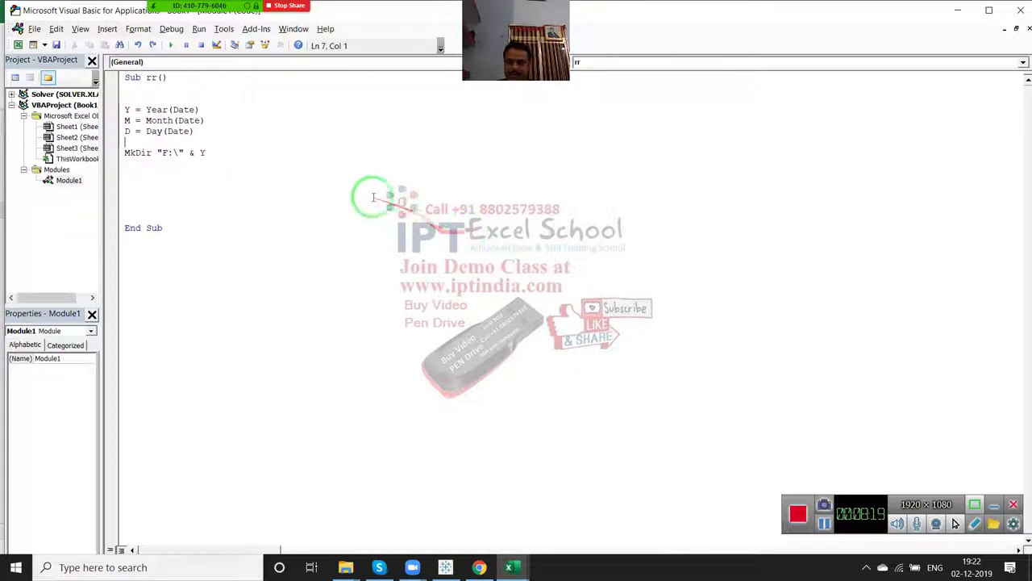
Step: Append the comment ' Y=2019 = F:\2019 to the MkDir line and start a new line
left_click(265, 154)
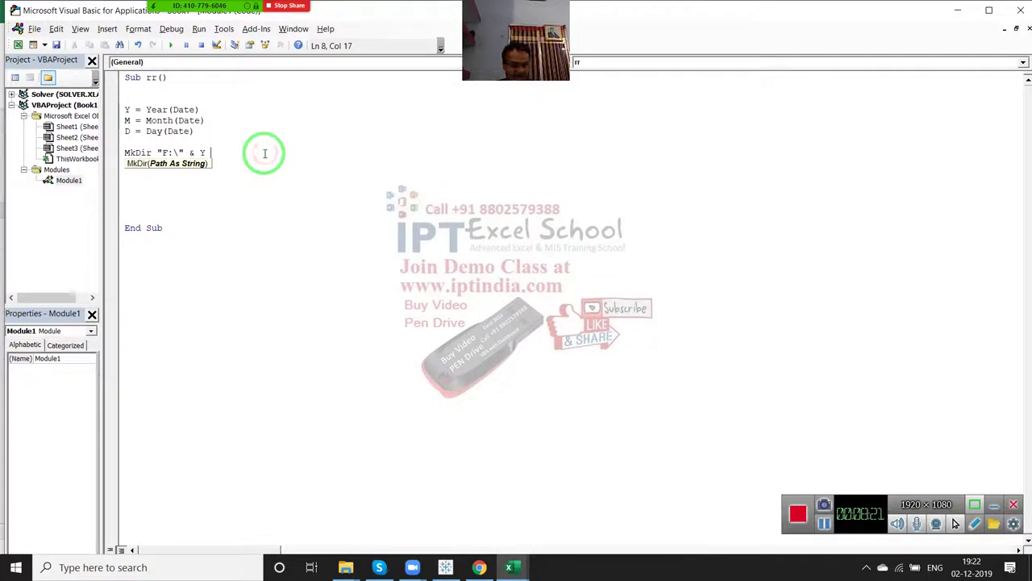
type("' ")
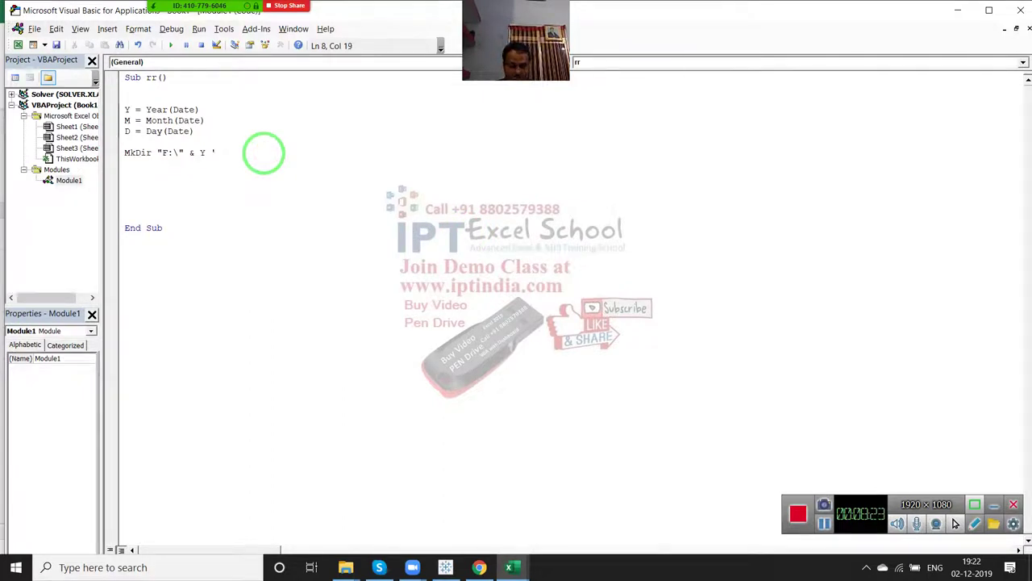
type("Y=201")
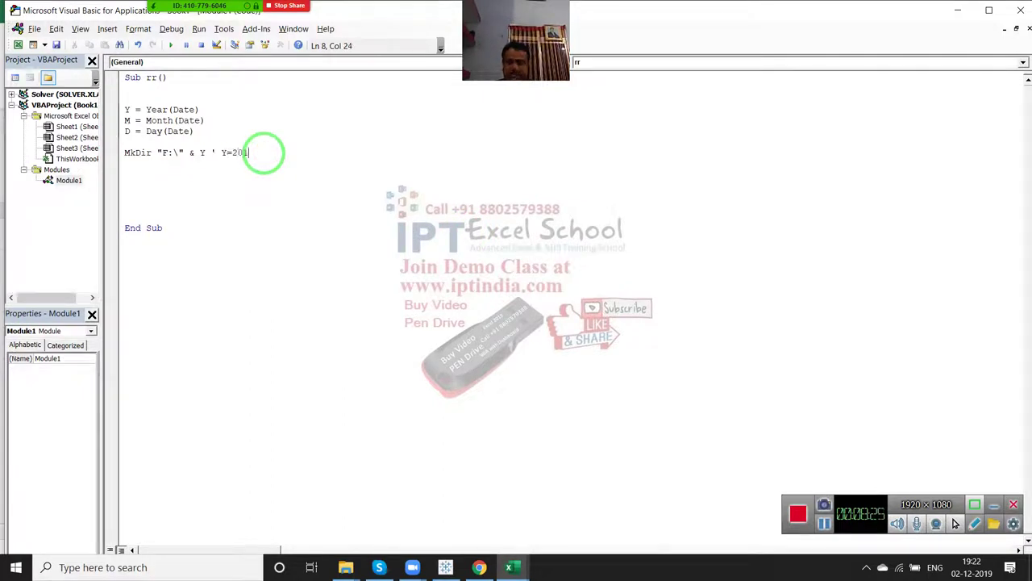
type("9 = ")
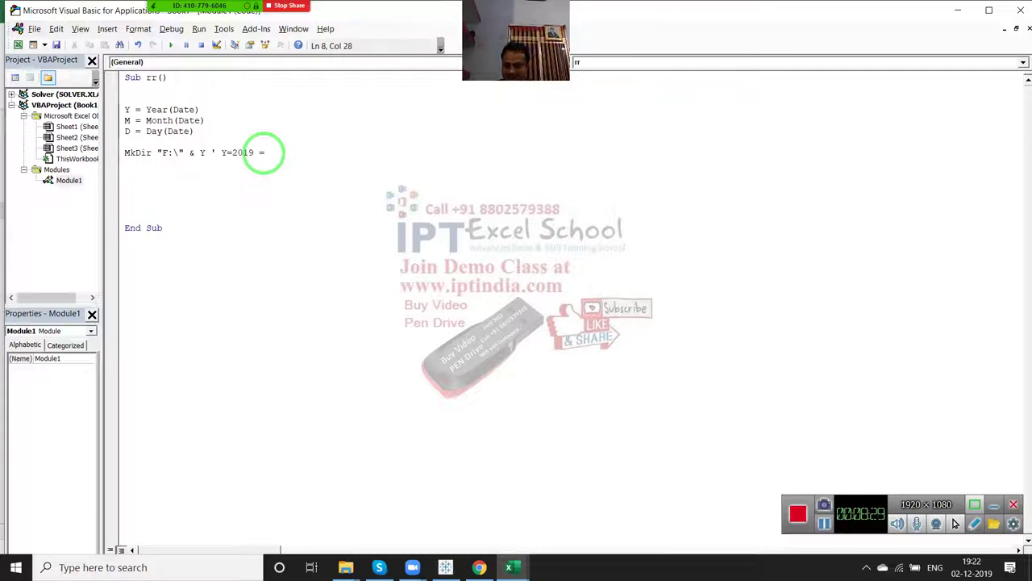
type("F:")
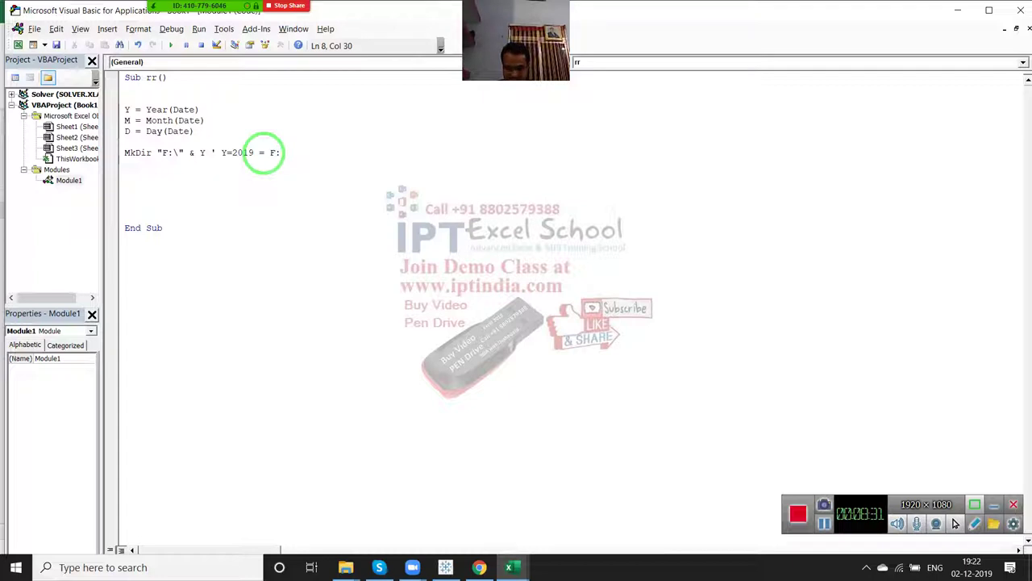
key("Return")
key("Return")
key("Return")
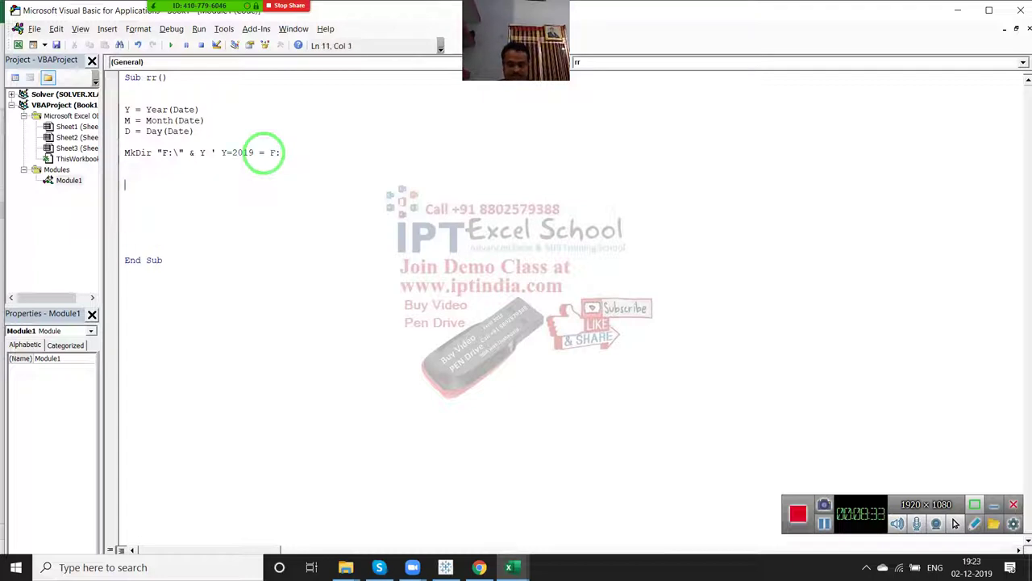
key("BackSpace")
key("BackSpace")
key("BackSpace")
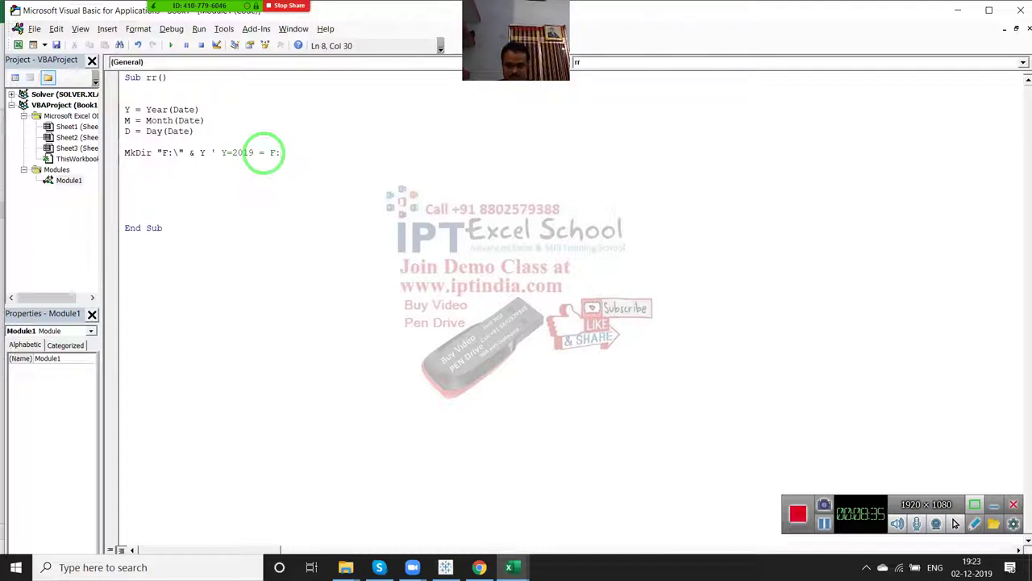
type("\\")
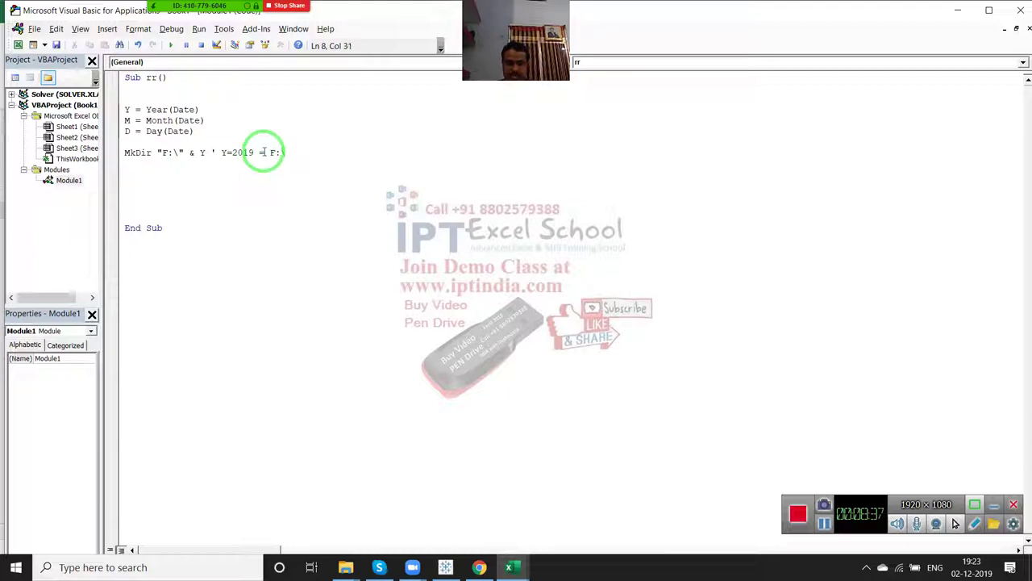
type("2019")
key("Return")
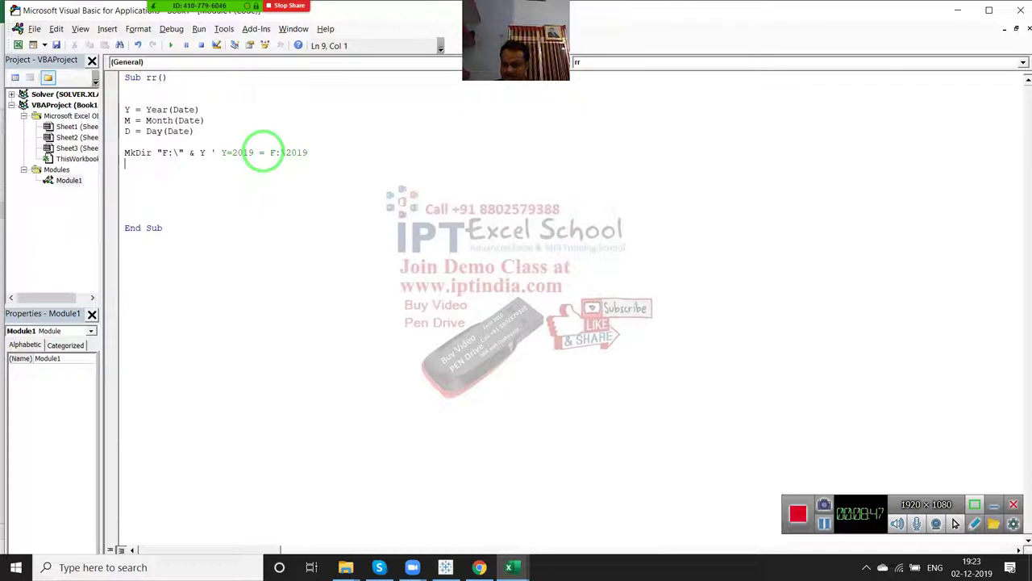
Step: Add a second line MkDir "F:\" & Y & "\" & M by copying the year path
type("mkd")
type("ir")
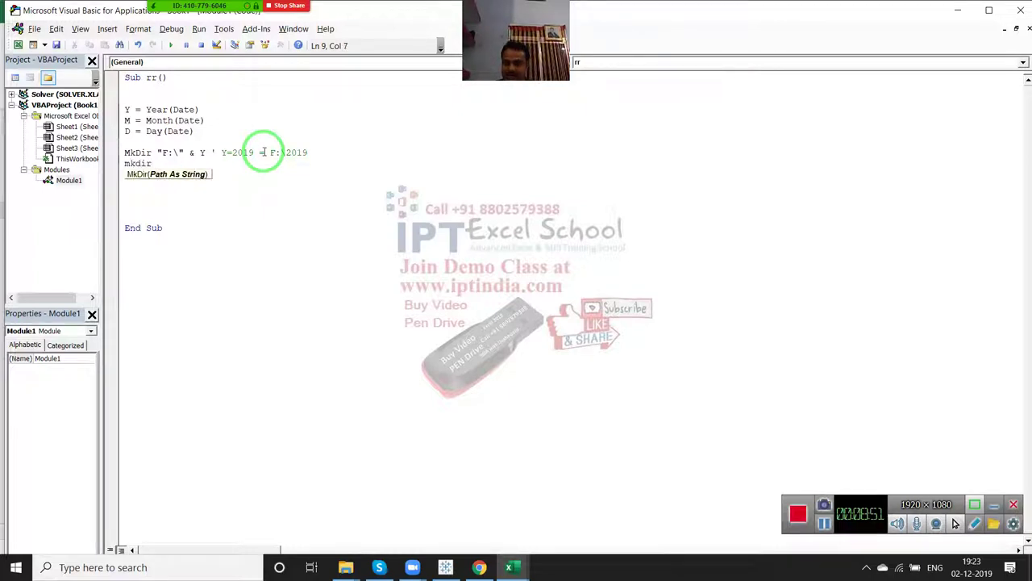
key("Up")
key("shift+Right")
key("shift+Right")
key("shift+Right")
key("shift+Right")
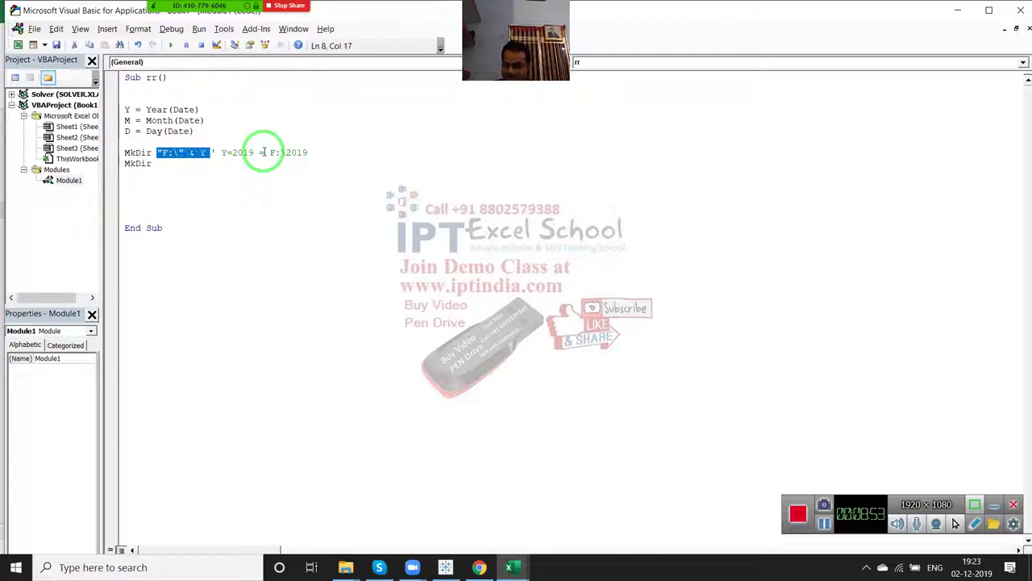
key("ctrl+c")
key("Down")
key("ctrl+v")
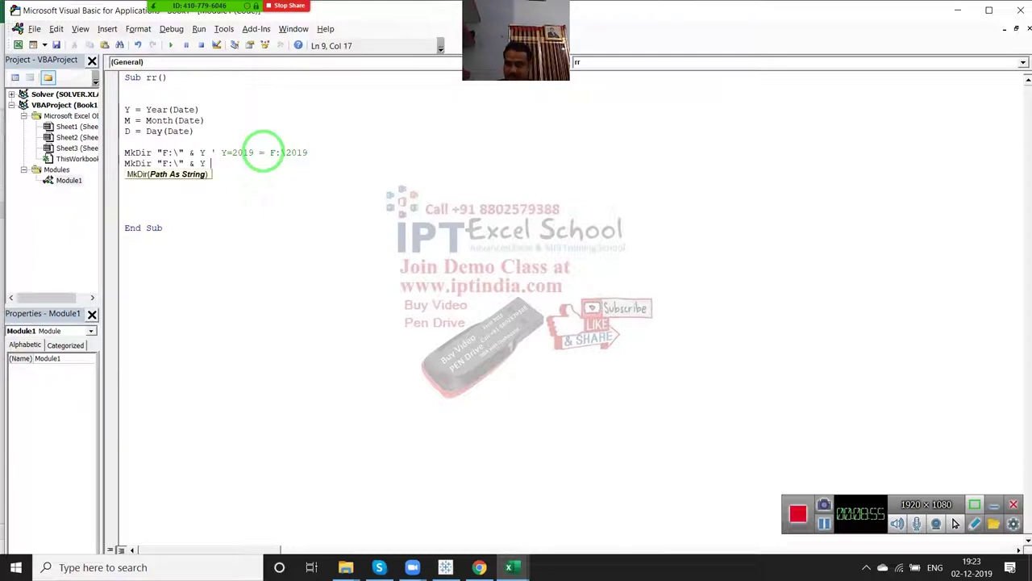
type("& ")
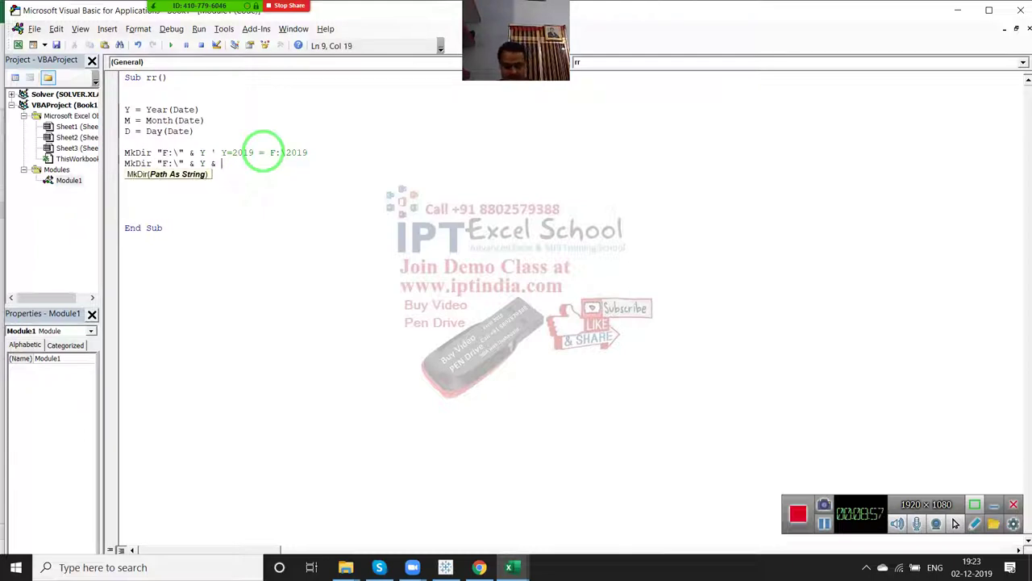
type("\"\\\" ")
type("& ")
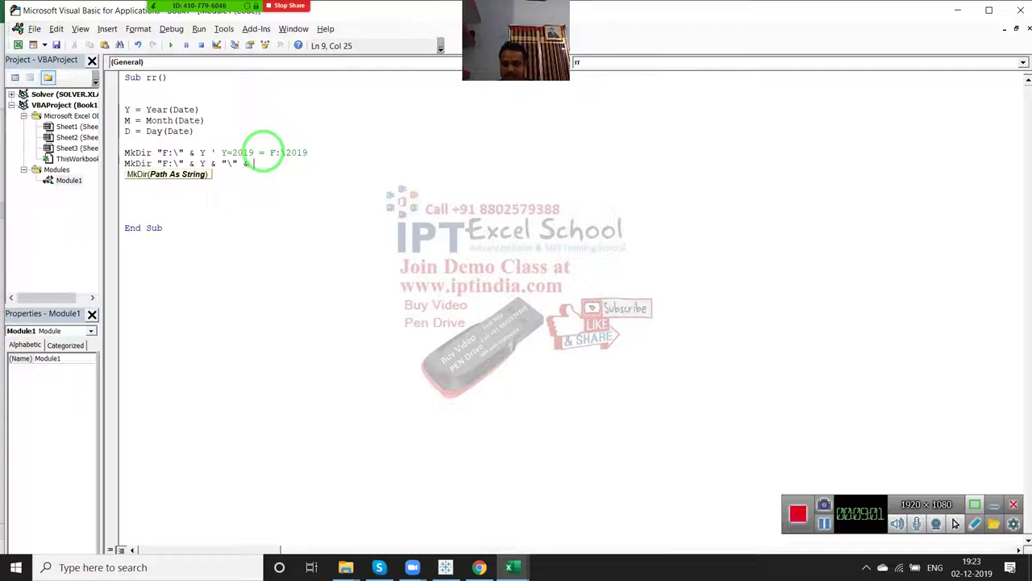
type("M ")
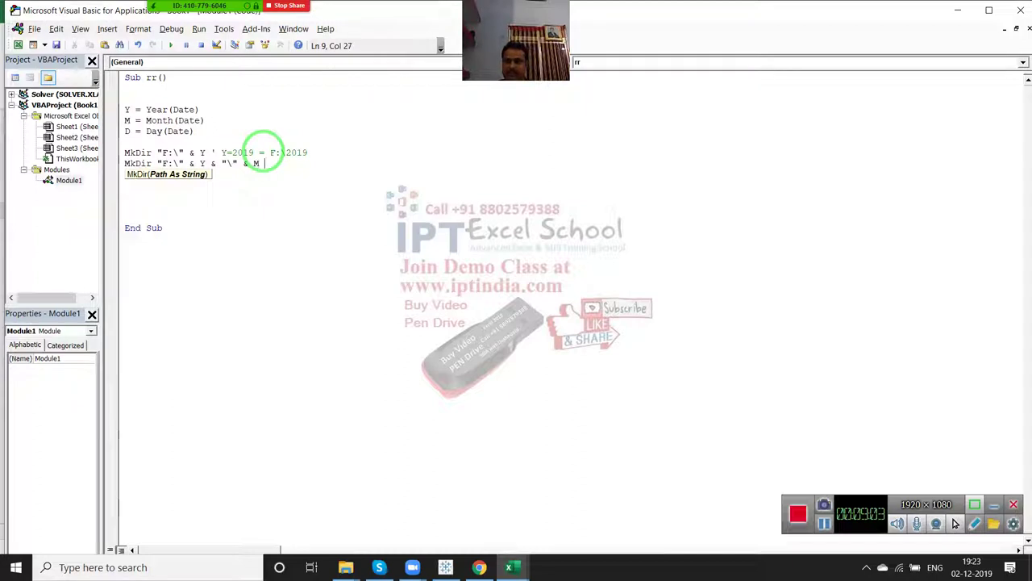
type("'")
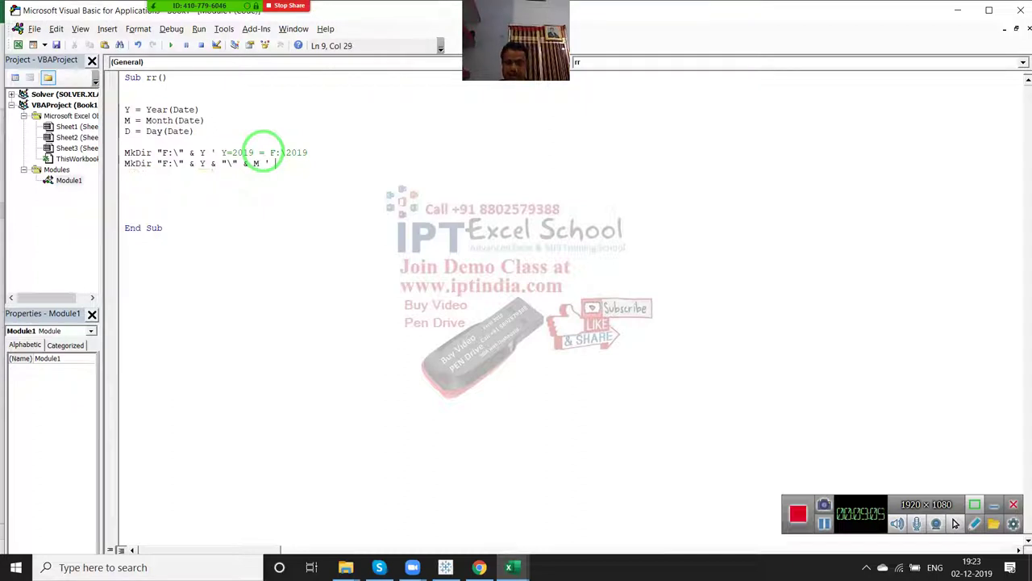
Step: Copy the first line's comment and change it to Y=2019 M =12 F:\2019\12
left_click_drag(442, 294, 330, 201)
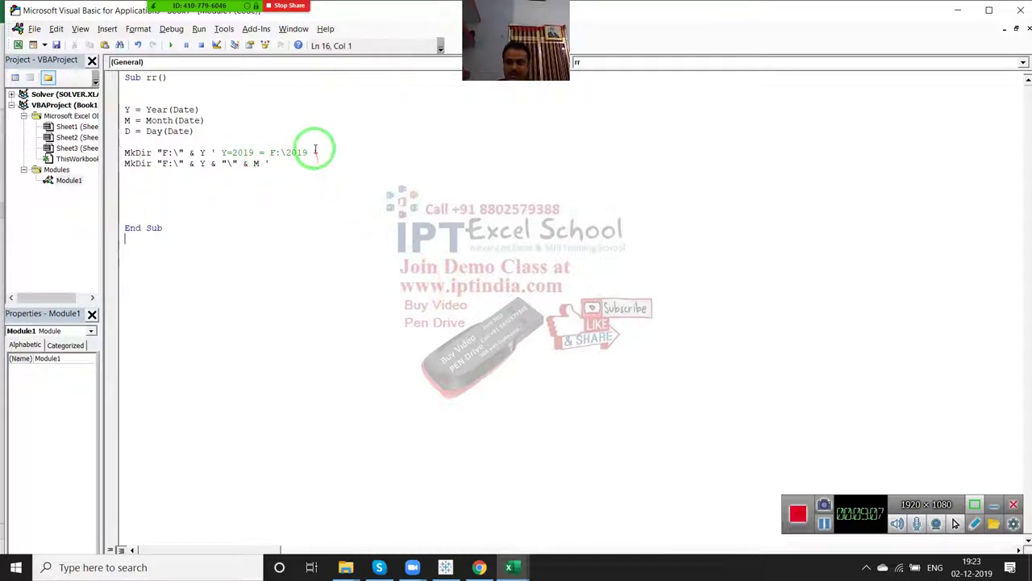
left_click_drag(309, 152, 212, 152)
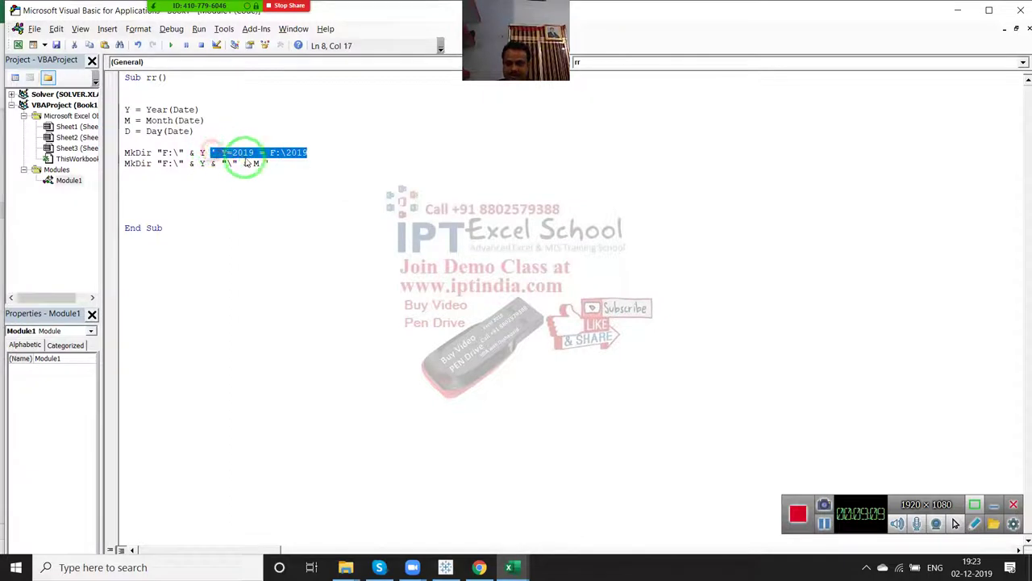
left_click(274, 163)
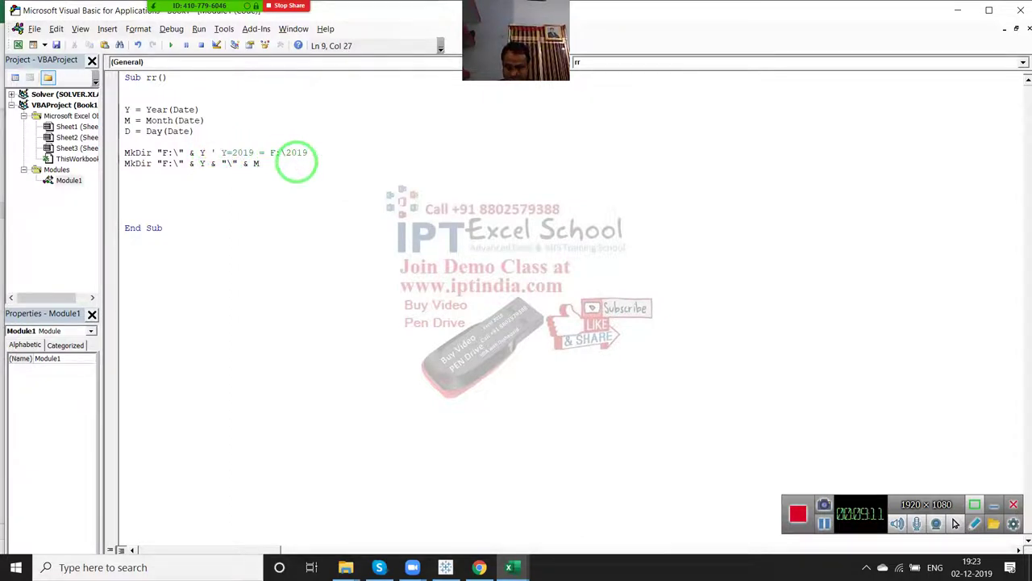
key("ctrl+v")
left_click_drag(281, 168, 271, 174)
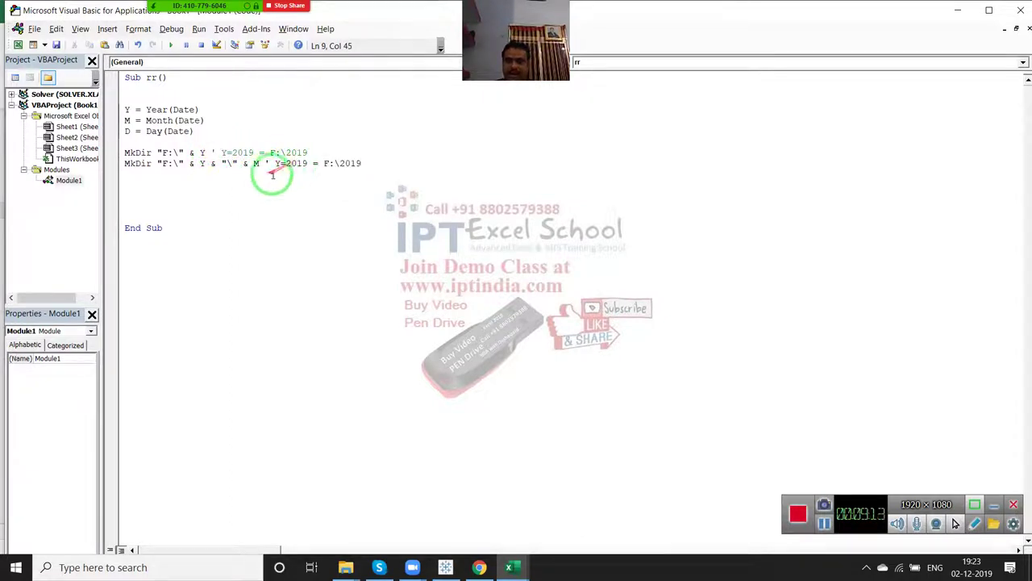
left_click(320, 163)
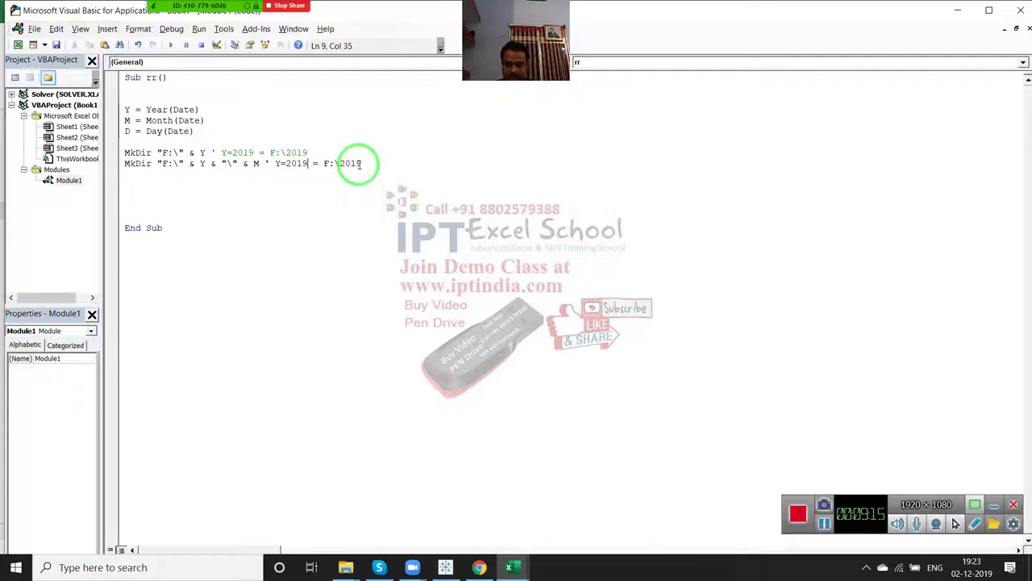
type("M")
key("Right")
key("Right")
type("12")
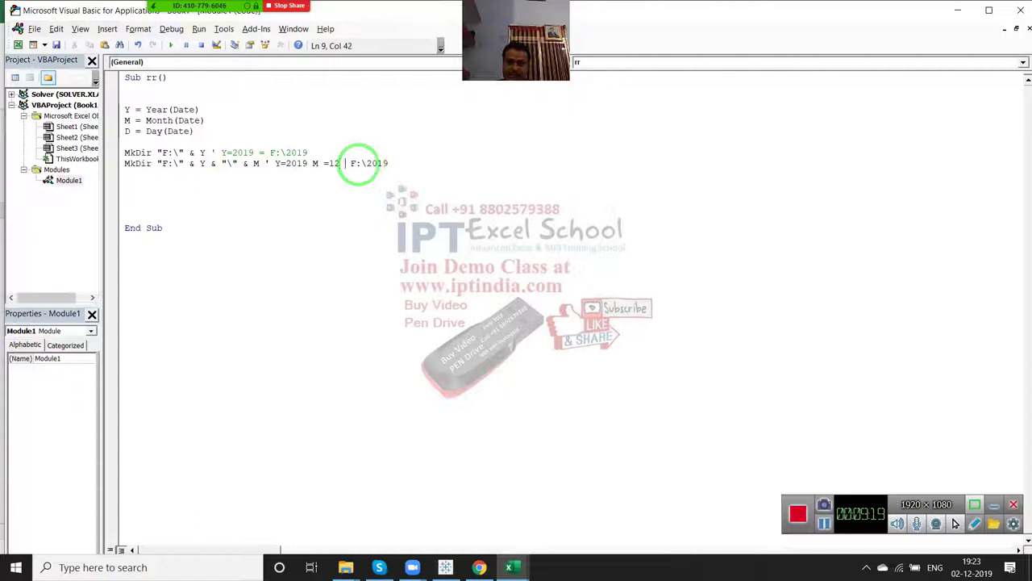
key("Right")
key("Right")
key("Right")
key("Right")
key("Right")
key("Right")
type("\\")
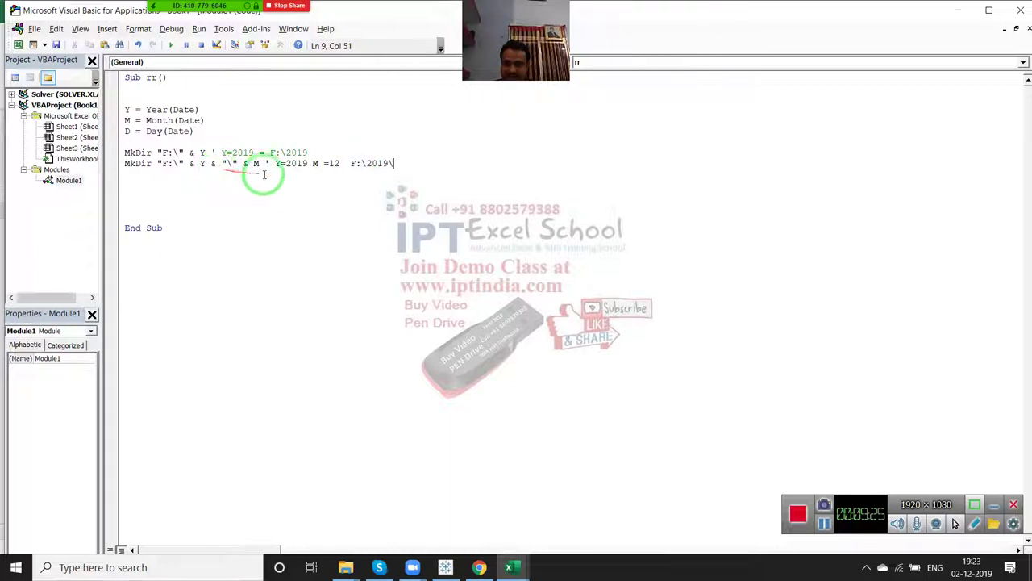
type("12")
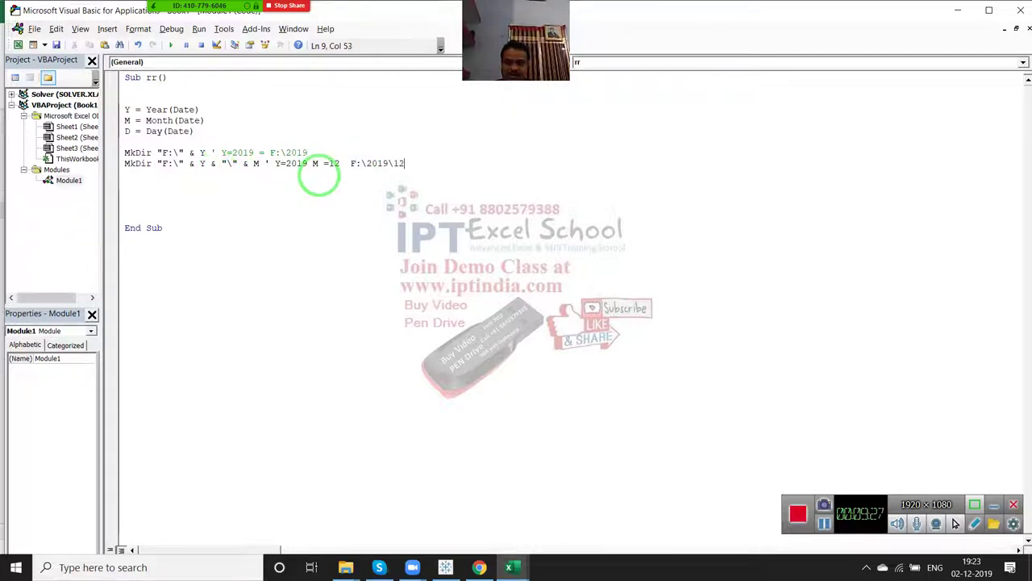
Step: Review the year, backslash and month parts of the second MkDir line's path
left_click(332, 192)
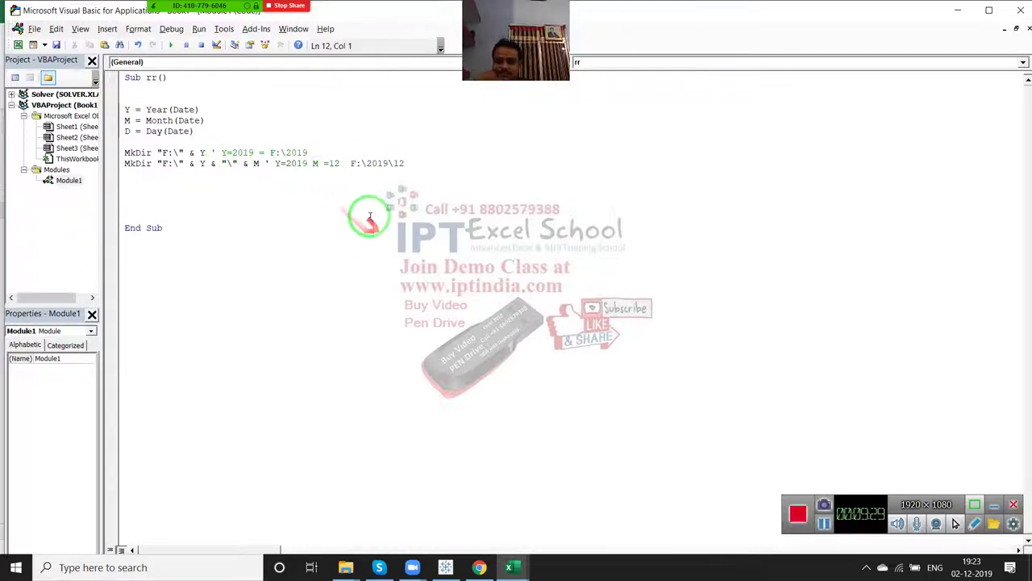
left_click_drag(242, 166, 212, 168)
double_click(203, 164)
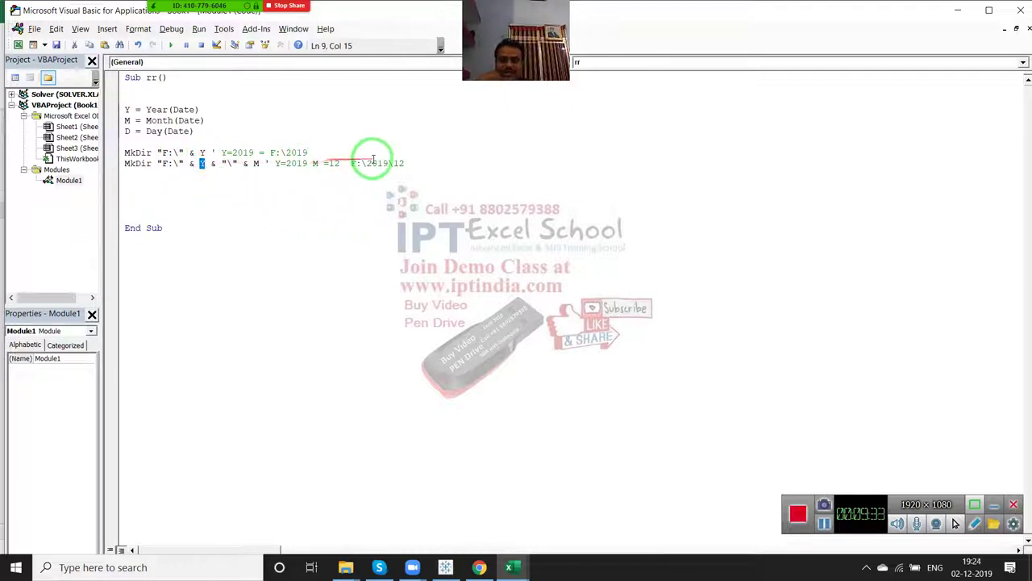
left_click_drag(382, 164, 393, 163)
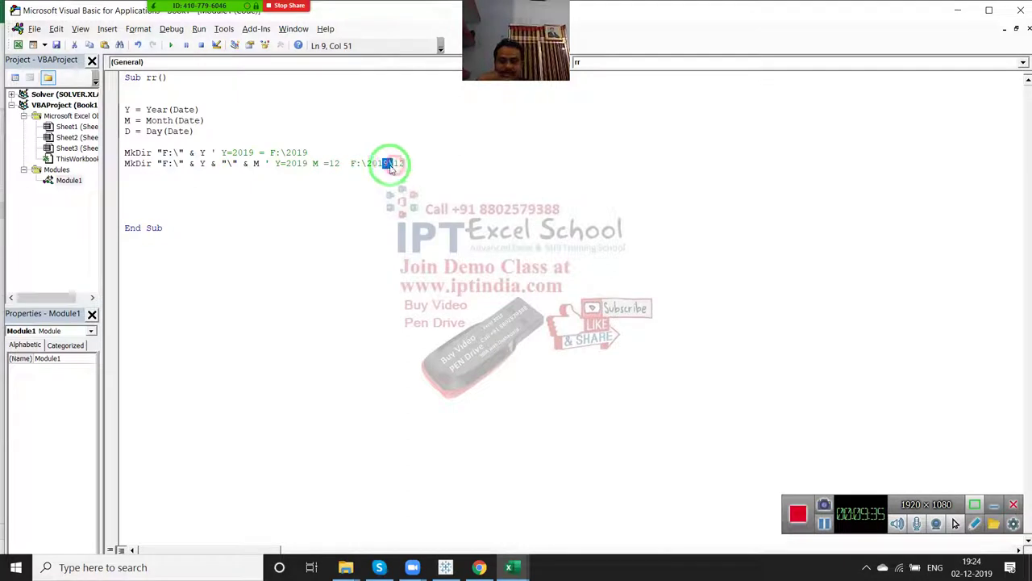
left_click_drag(238, 164, 216, 164)
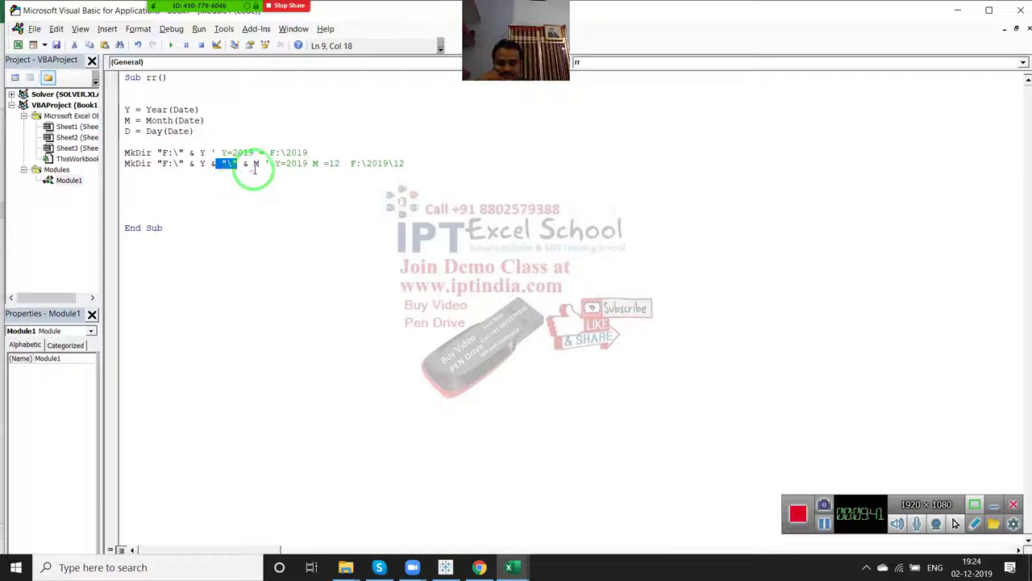
double_click(255, 166)
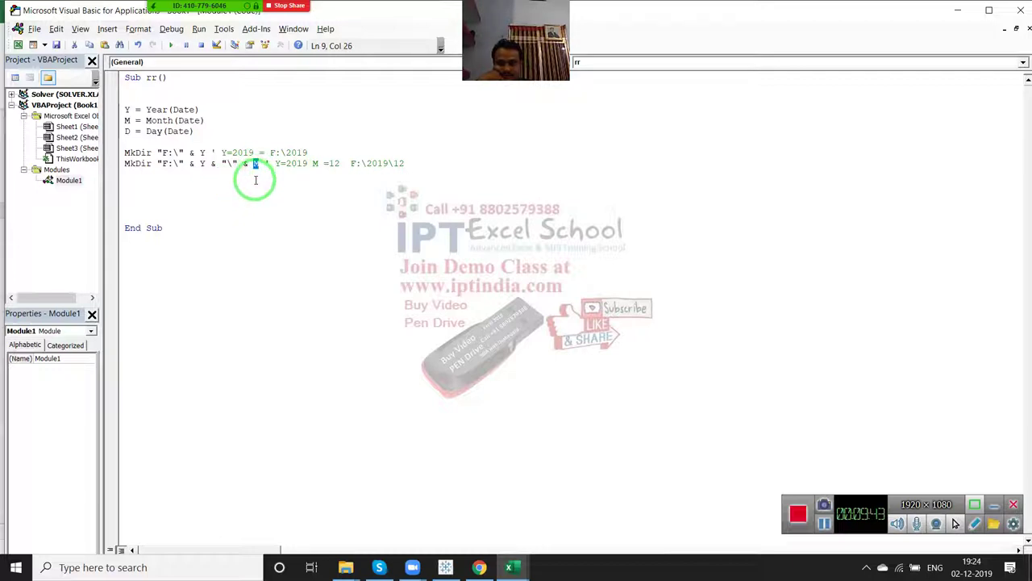
left_click(250, 167)
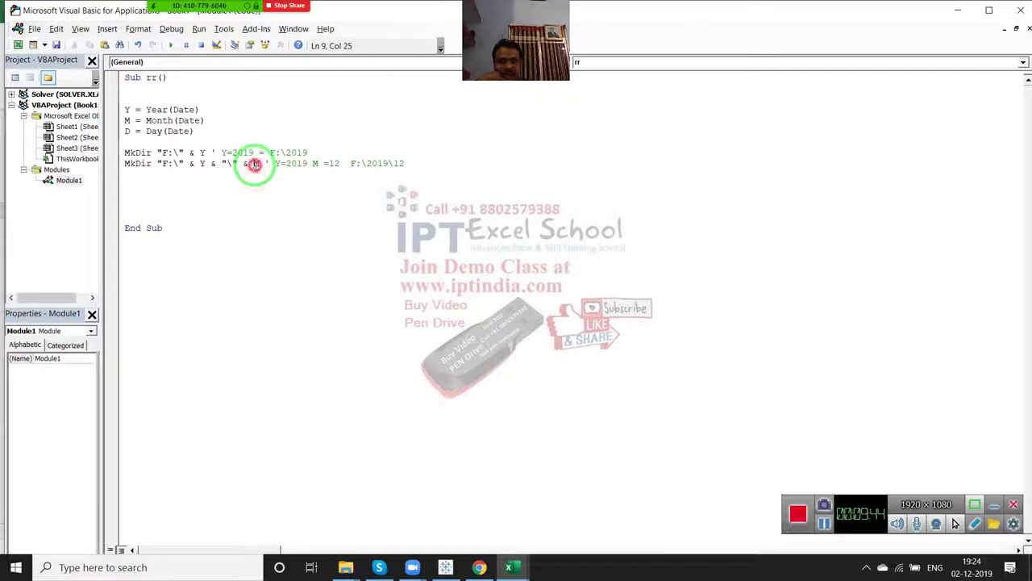
Step: Copy the second MkDir line and paste it onto the blank line below
left_click(111, 165)
left_click(125, 173)
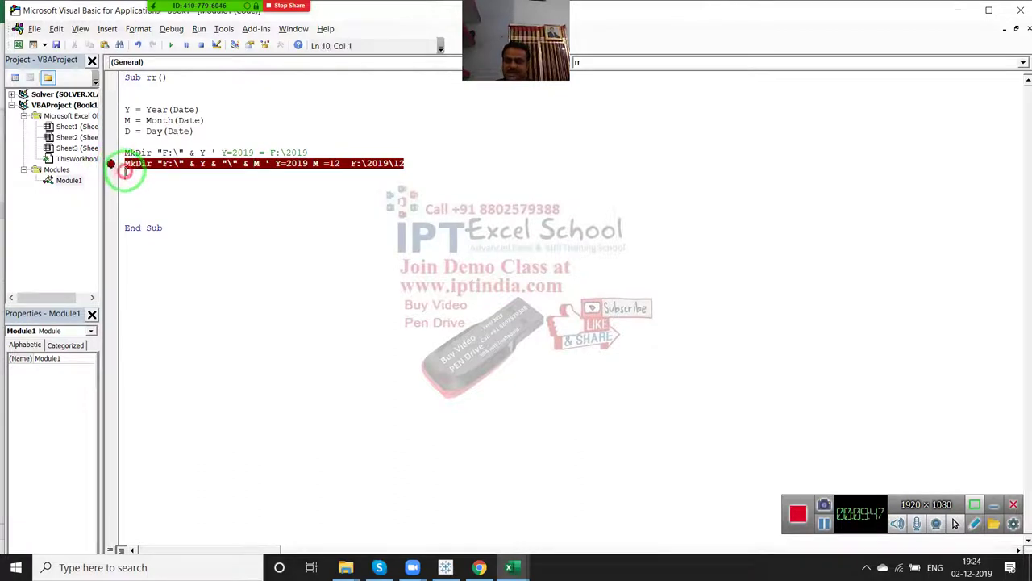
left_click(111, 164)
key("shift+Up")
key("ctrl+c")
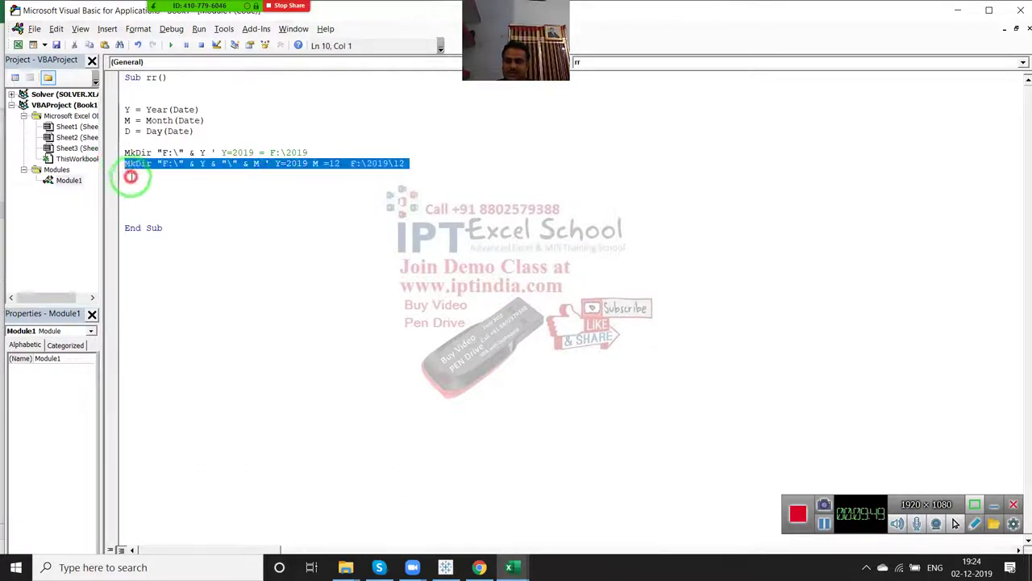
left_click(133, 184)
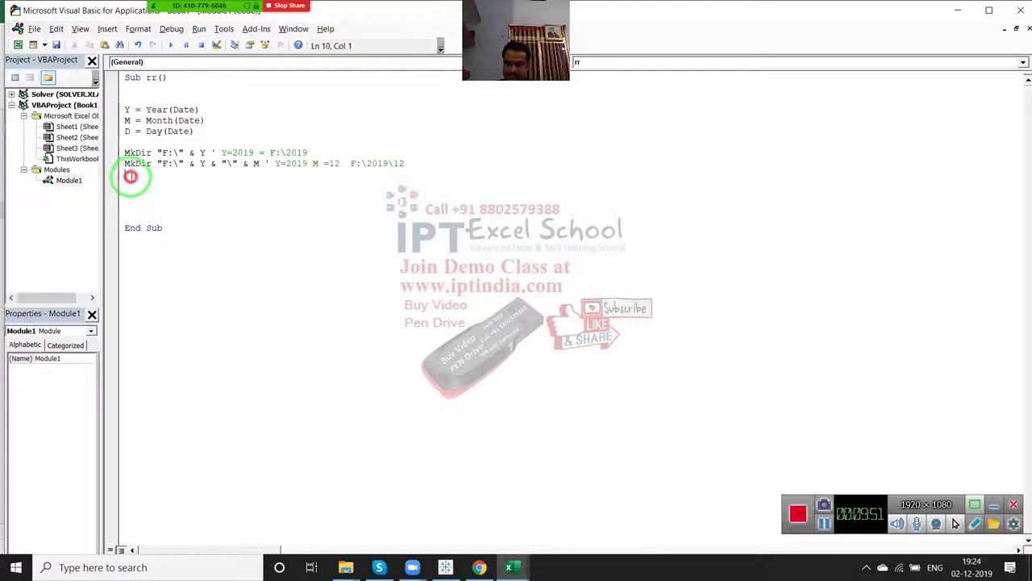
key("ctrl+v")
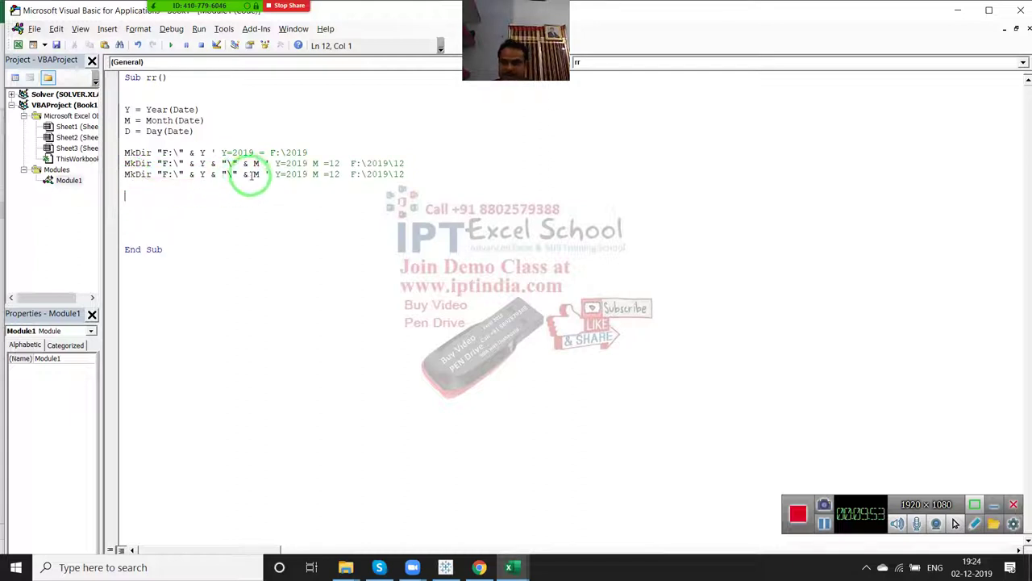
Step: Append & "\" & d to the third MkDir line's path
left_click(260, 173)
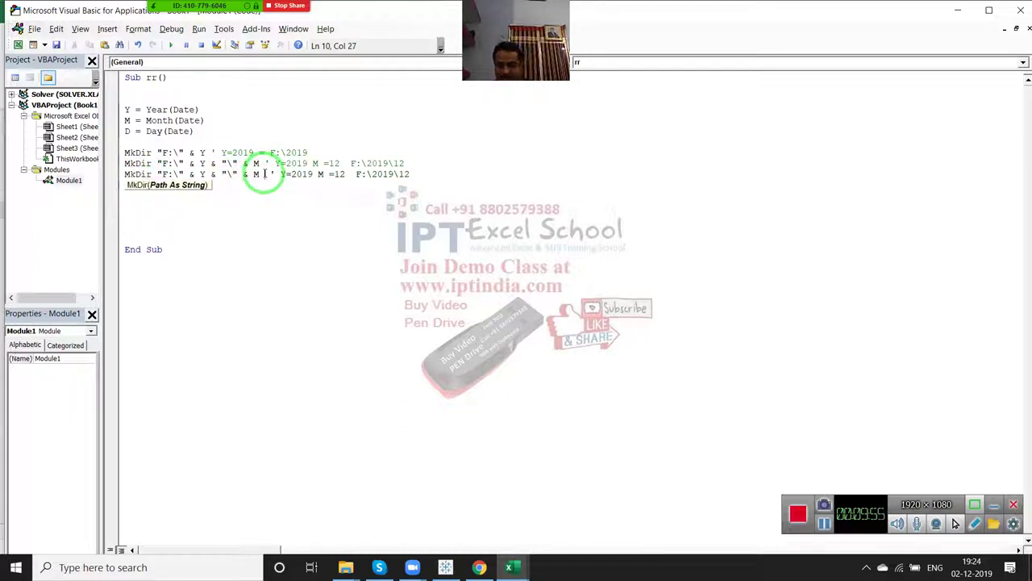
type("& \"\\\" ")
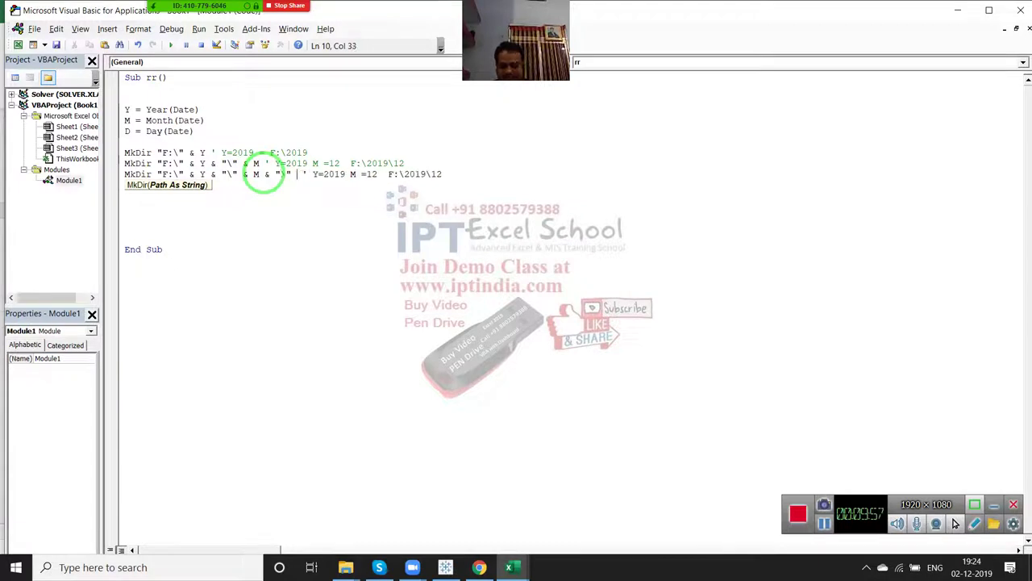
type("&")
type("d")
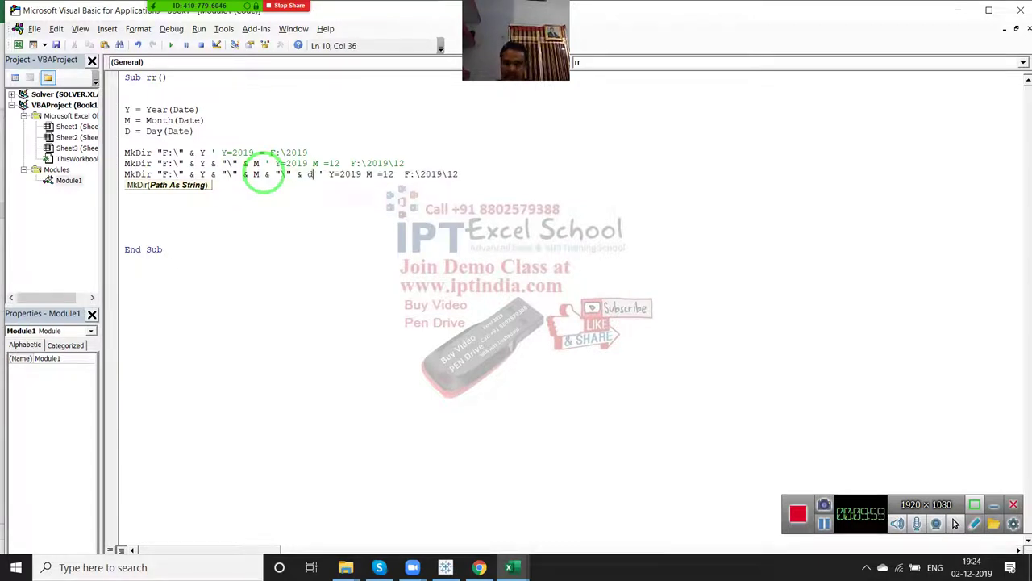
key("Down")
Step: Add d=2 and the day part to the third line's example-path comment
left_click(400, 175)
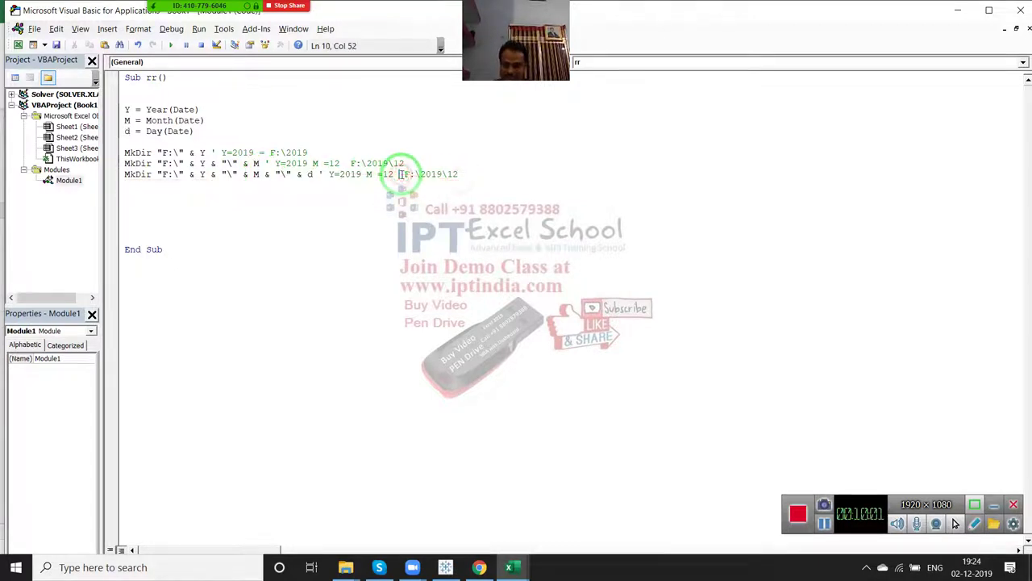
type("d=")
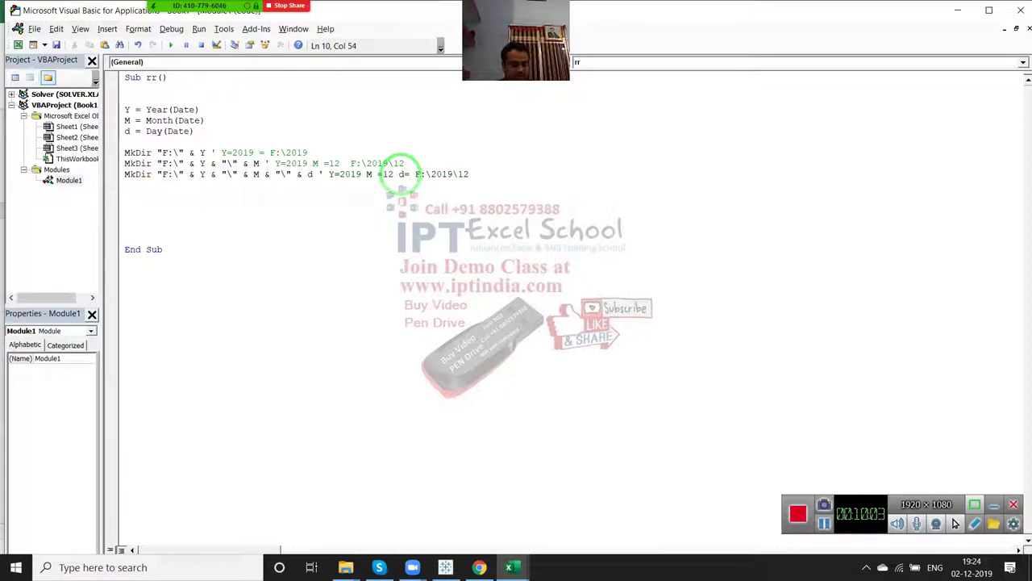
type("02")
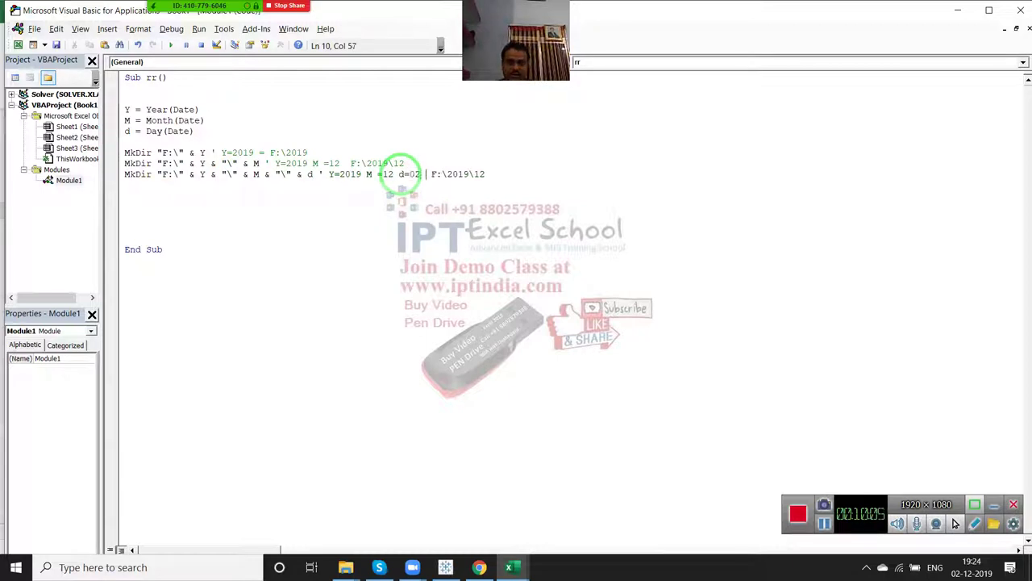
left_click(508, 176)
type("\\")
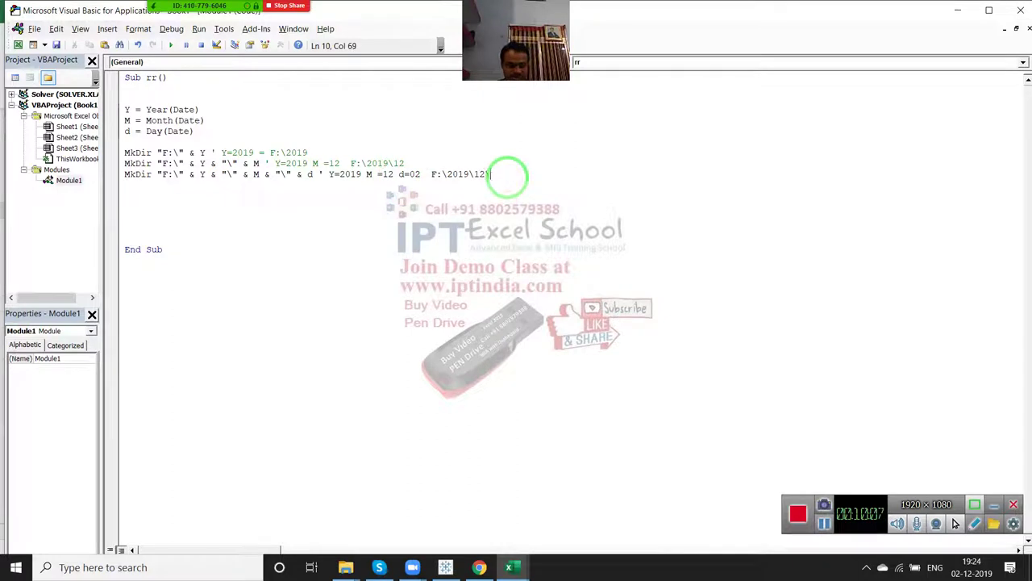
type("02")
key("Down")
key("Down")
key("Down")
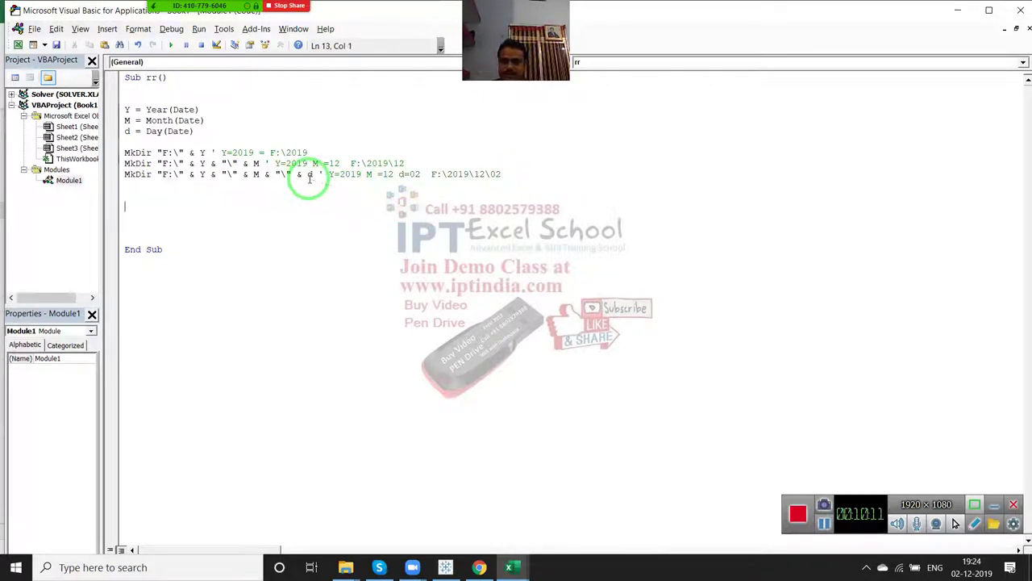
left_click(415, 173)
key("BackSpace")
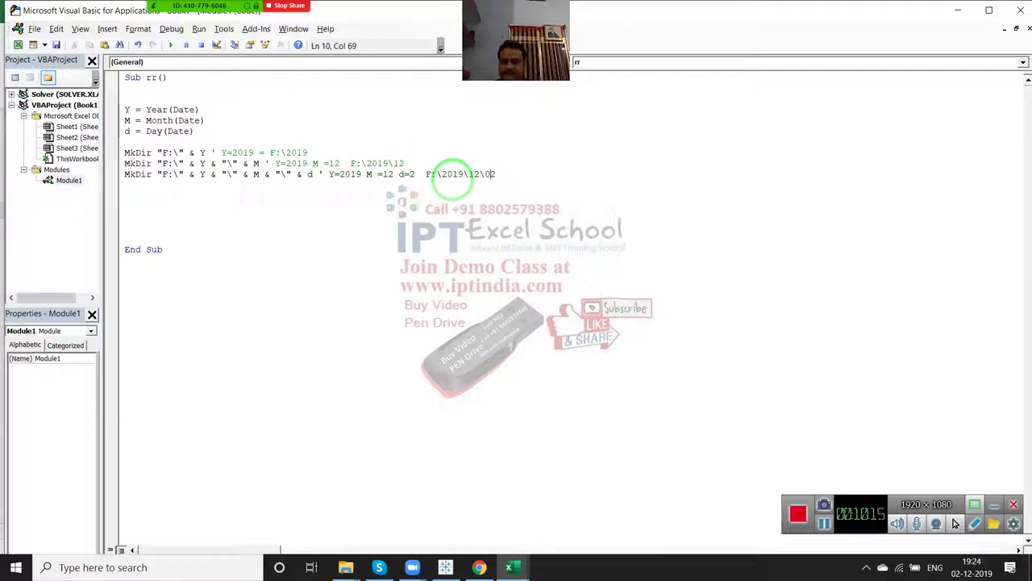
key("Down")
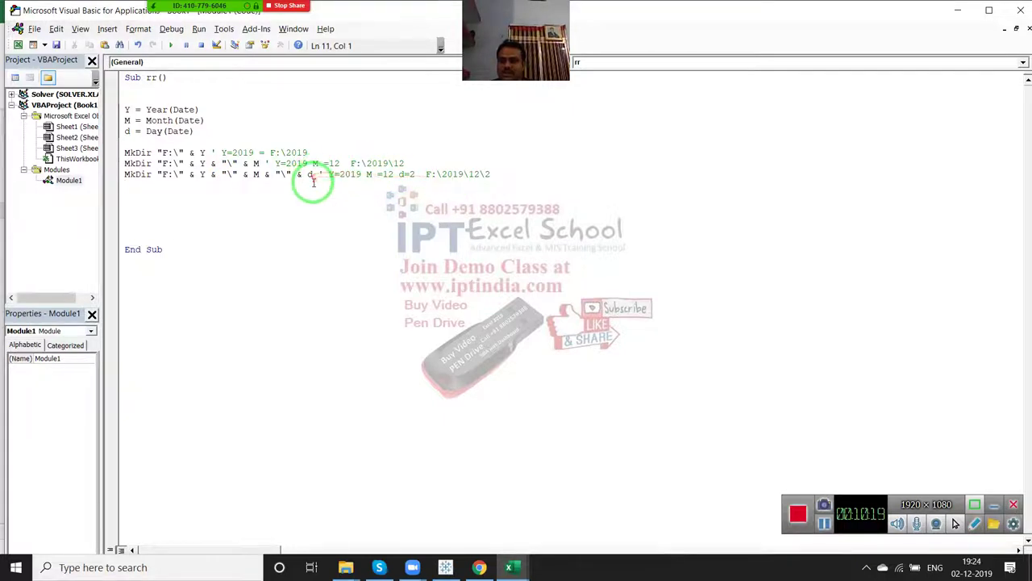
Step: Insert a blank line below the third MkDir statement, ready for new code
left_click(119, 153)
left_click(130, 174)
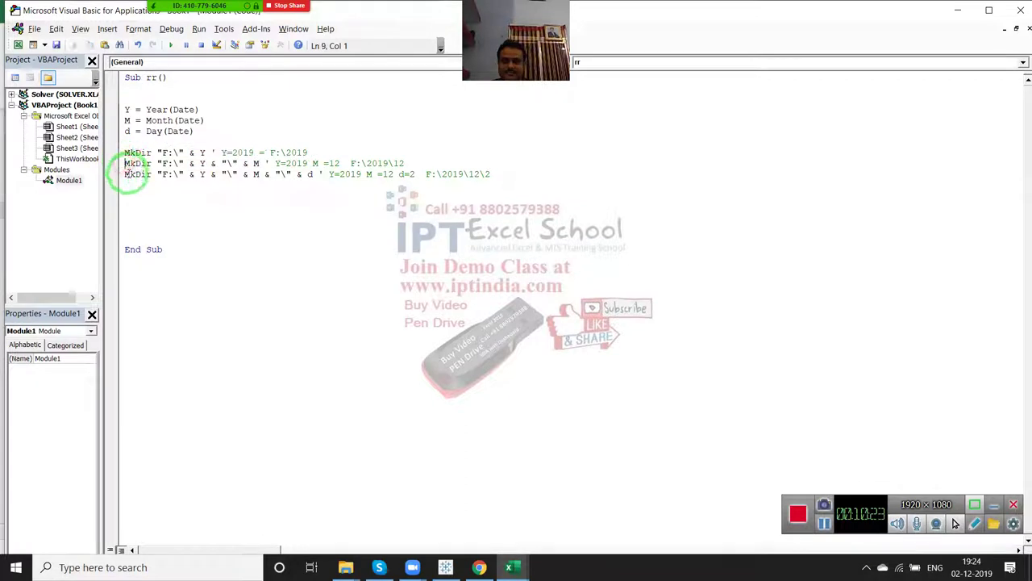
left_click(129, 187)
key("Return")
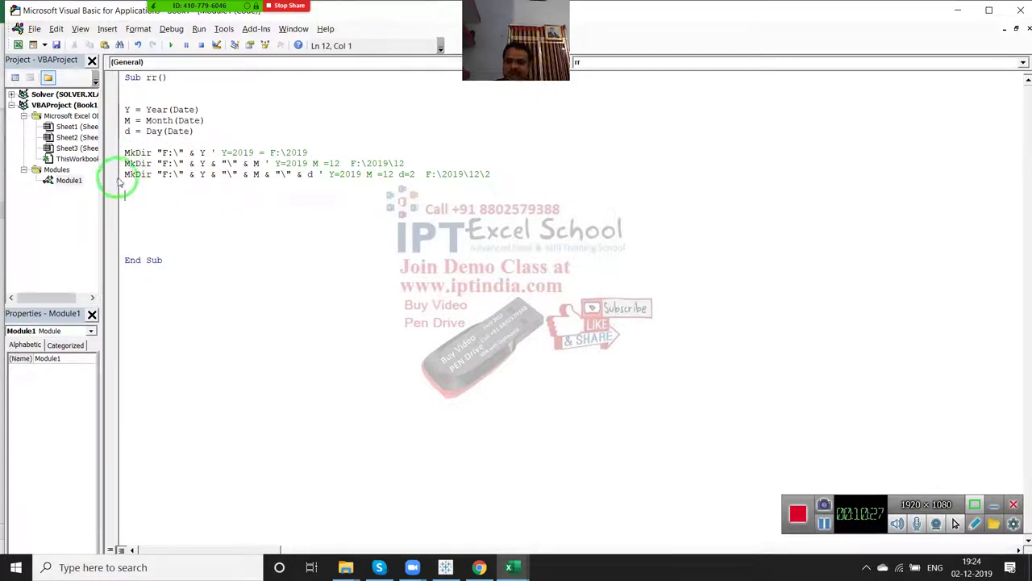
left_click(112, 175)
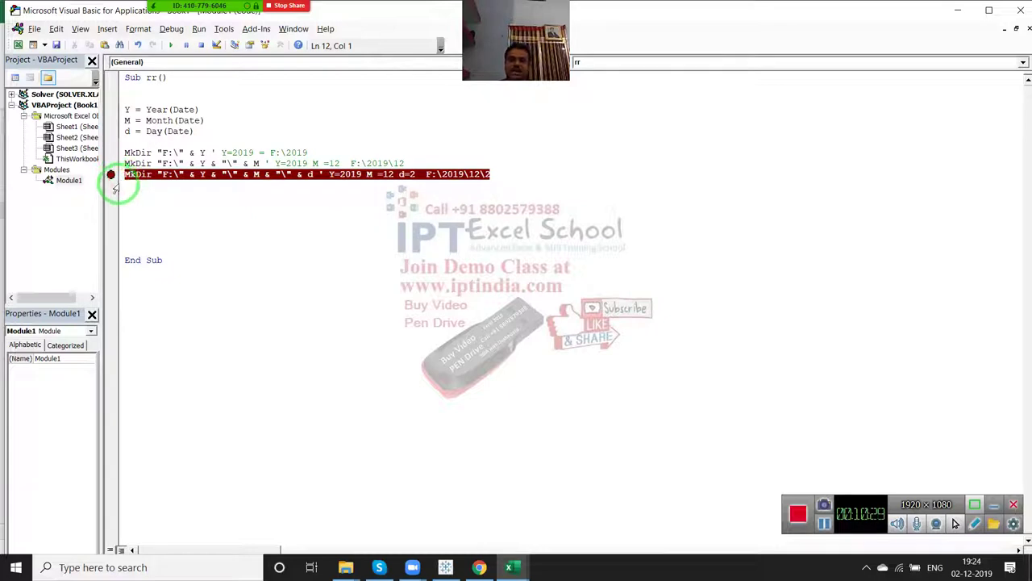
left_click(113, 175)
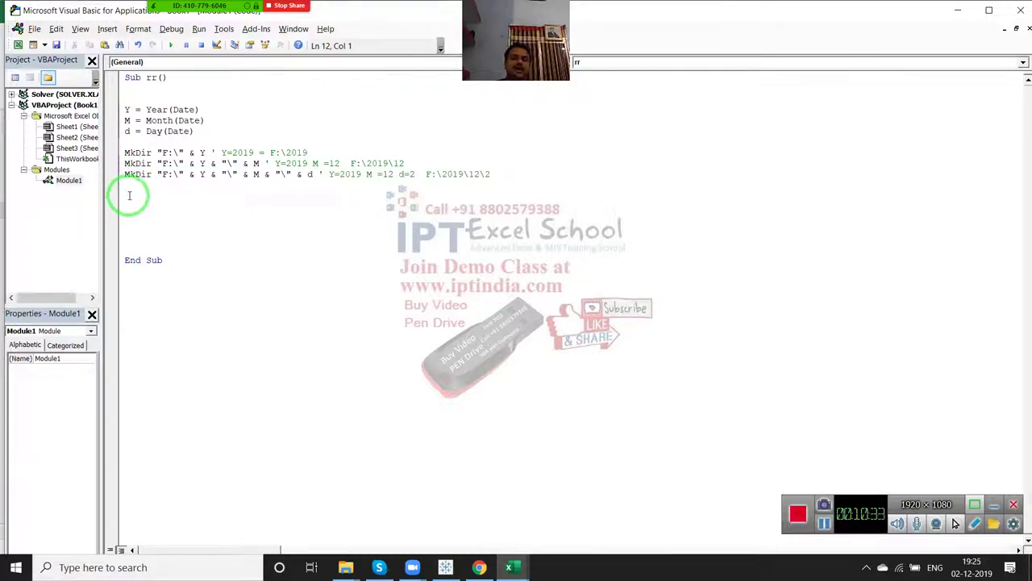
left_click(127, 175)
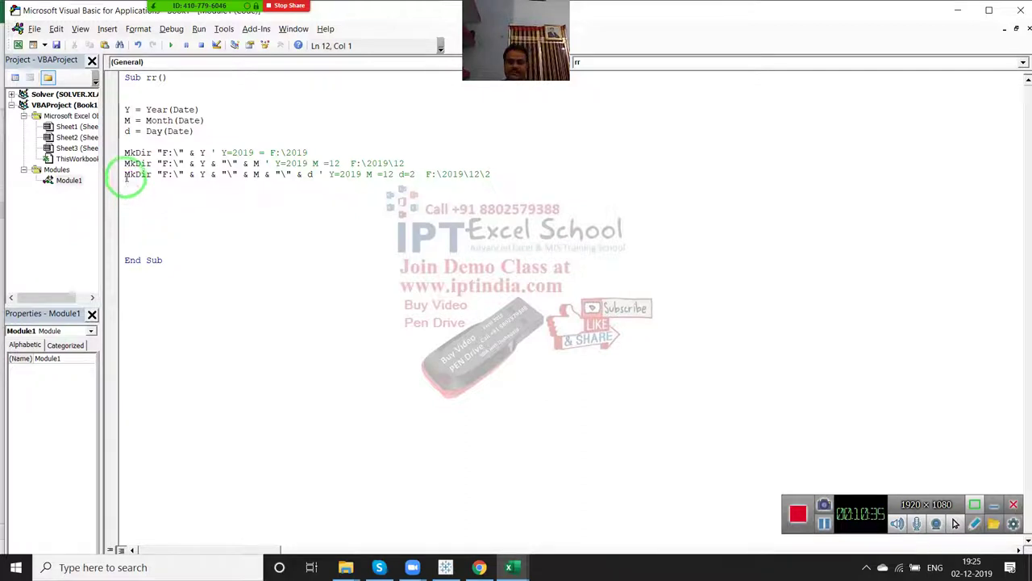
key("shift+Down")
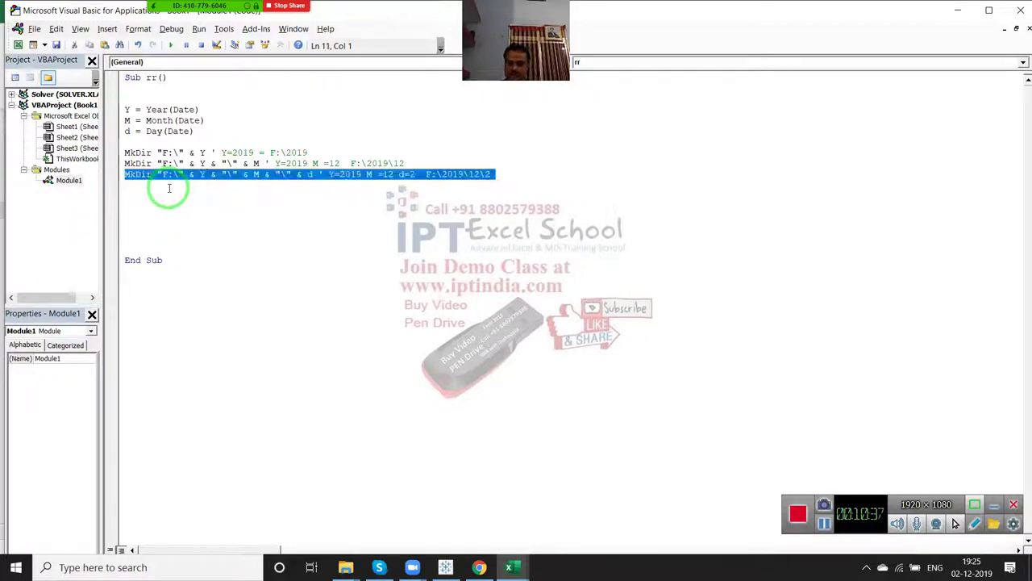
key("Down")
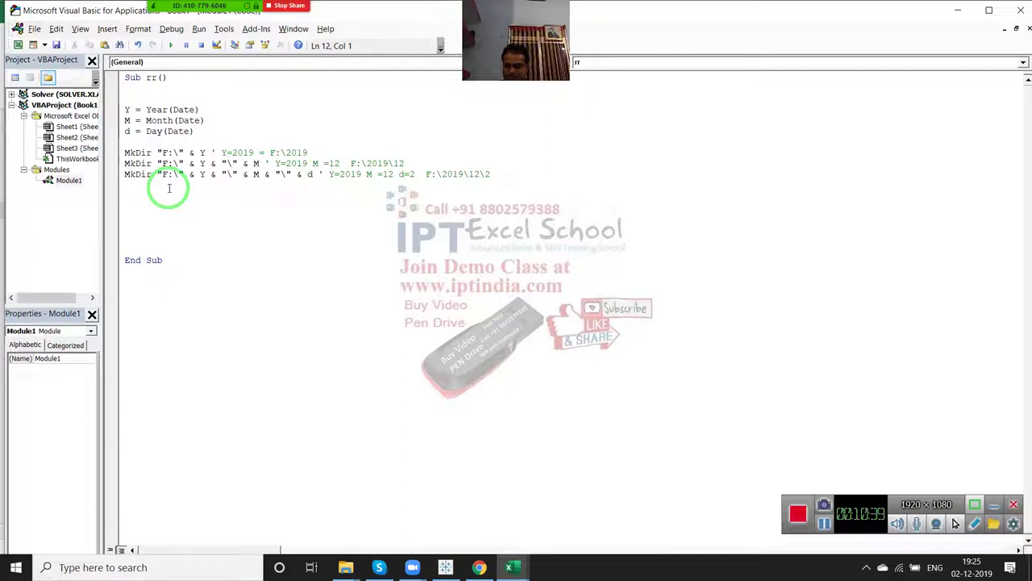
Step: Add Workbooks.Add.SaveAs with the pasted day-folder path, saving the workbook as D.xlsx
type("workbook")
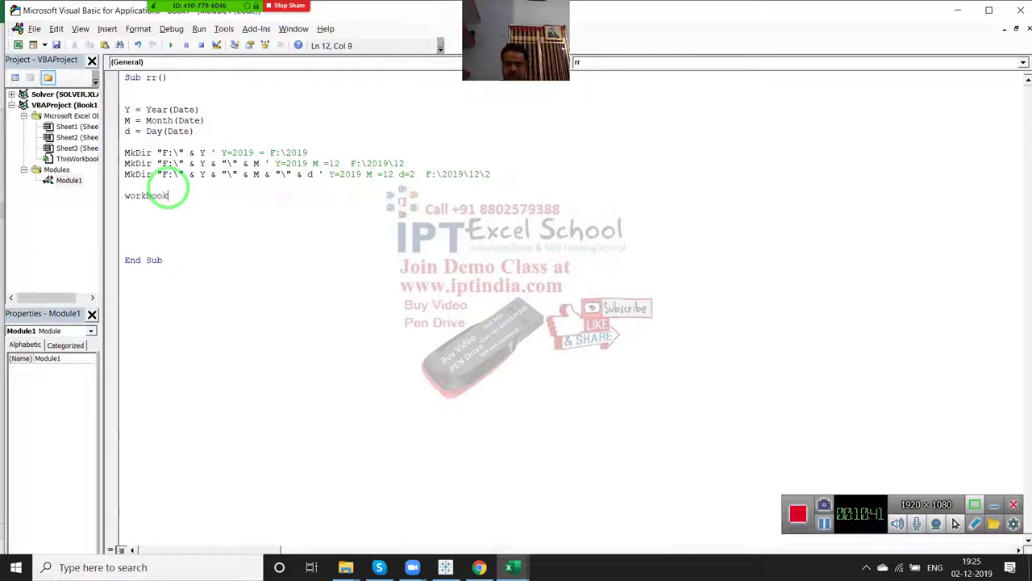
type(".sa")
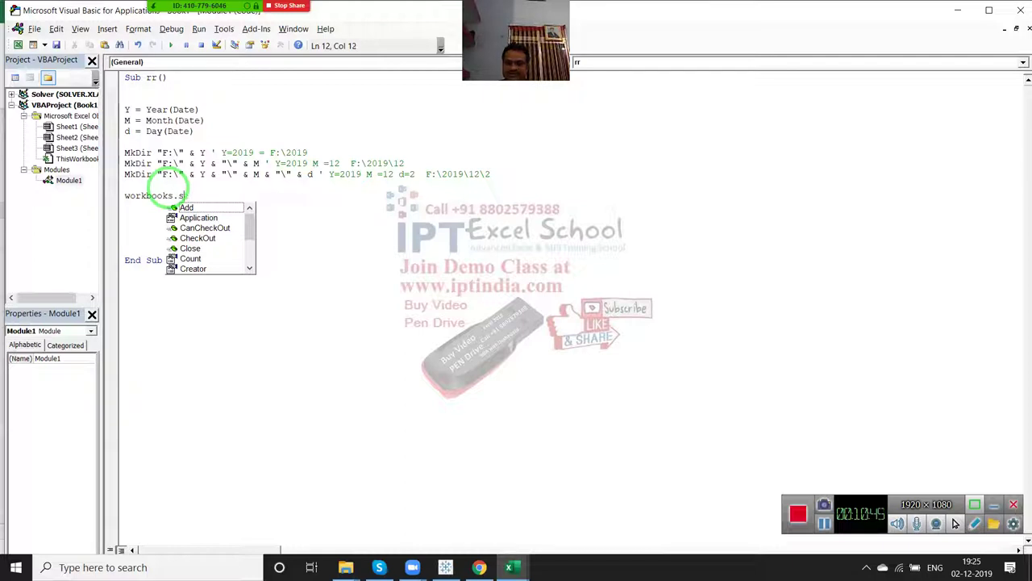
type("ad")
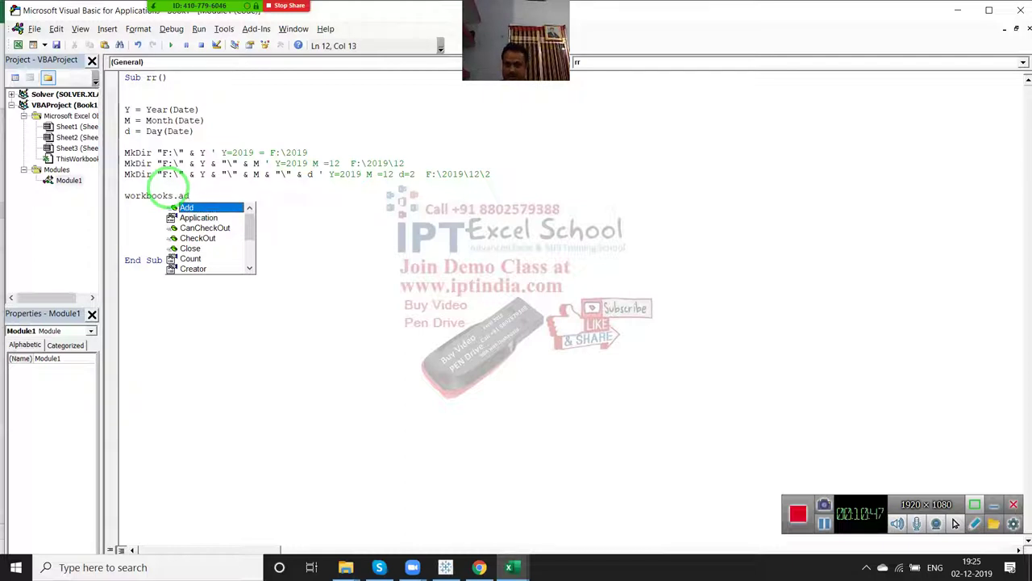
key("Tab")
type(".sa")
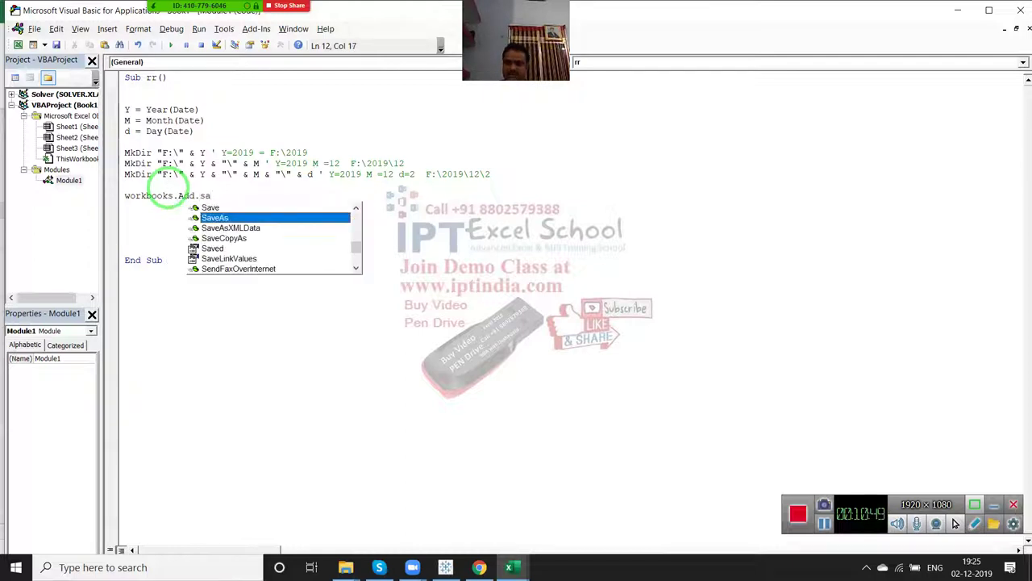
left_click(196, 244)
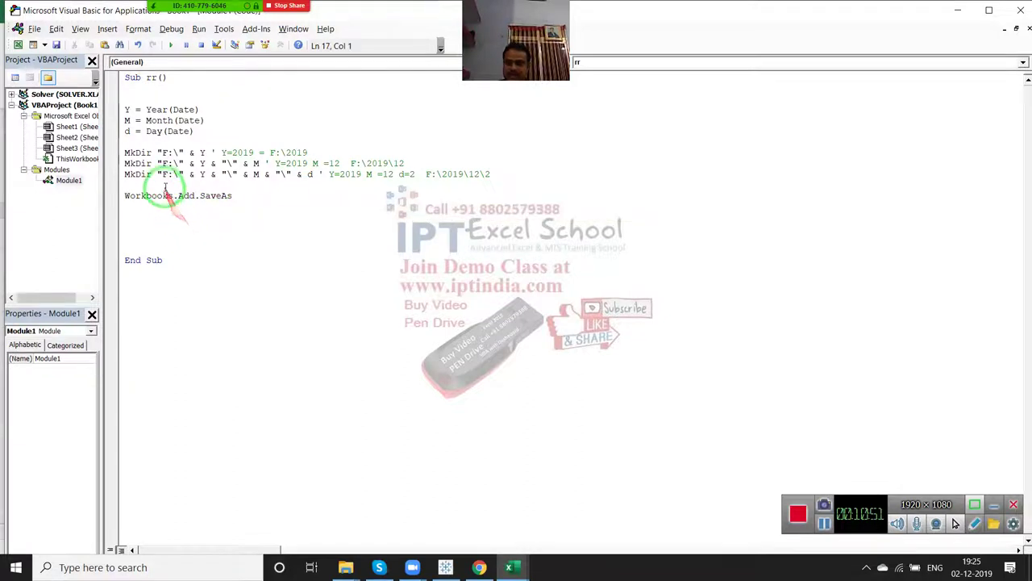
left_click_drag(157, 173, 304, 175)
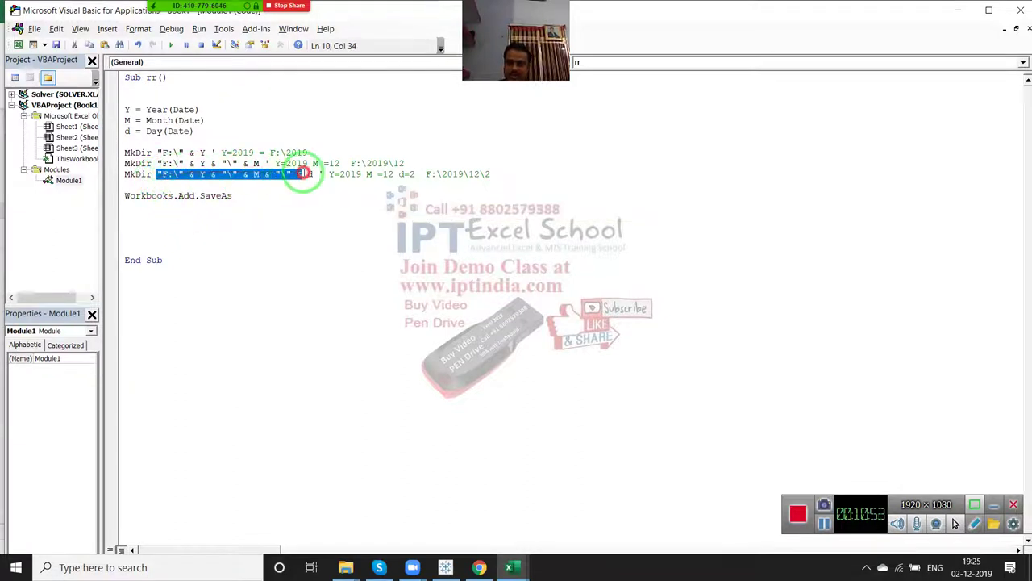
left_click(274, 206)
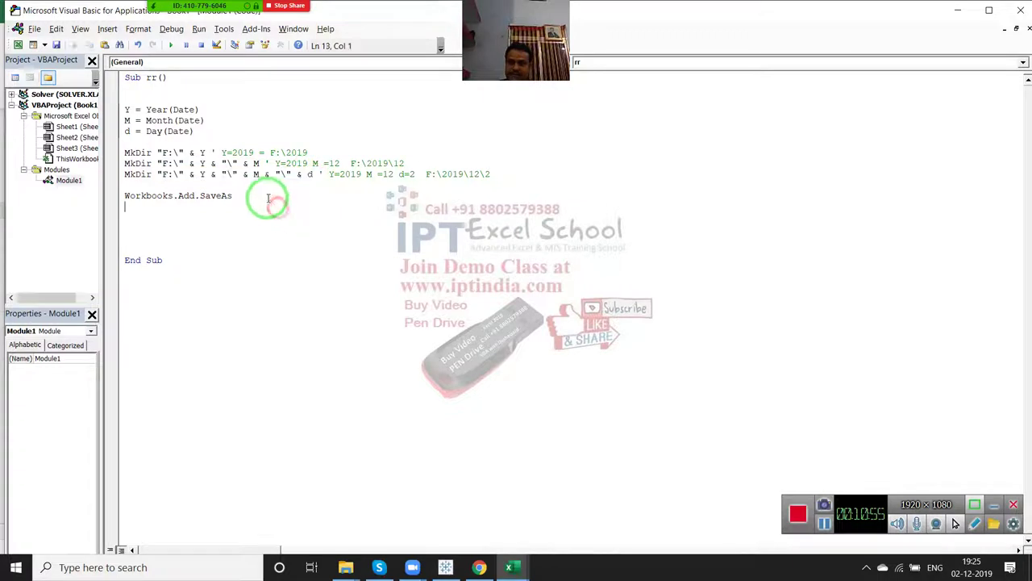
left_click(267, 197)
type("\"F:\\\" & Y & \"\\\" & M & \"\\\" & d")
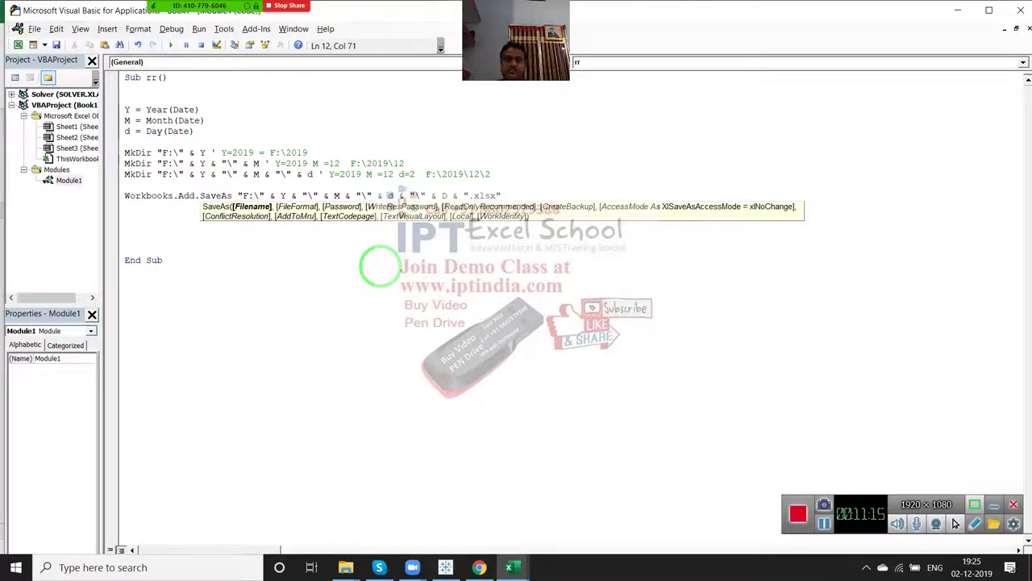
left_click(307, 275)
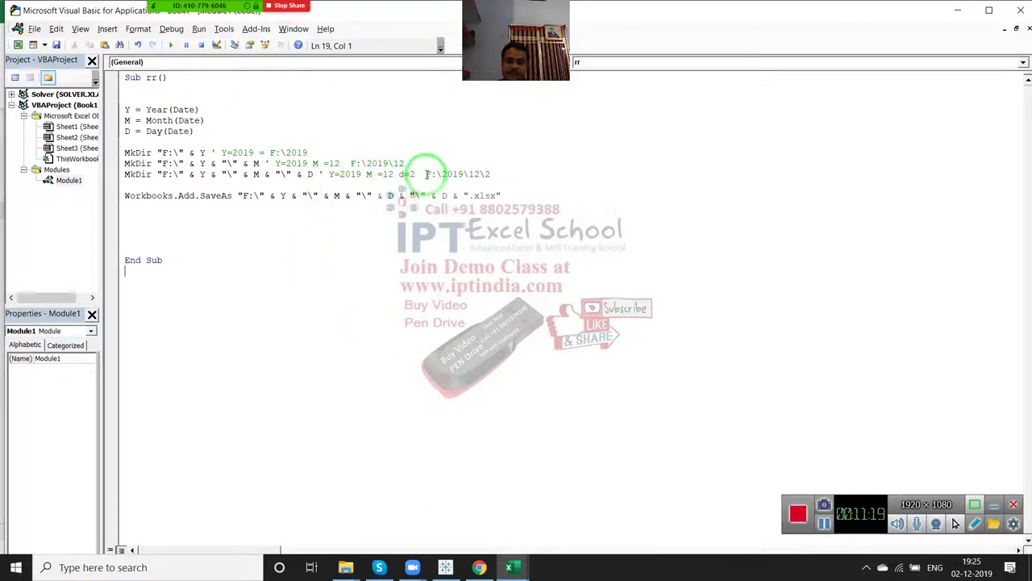
Step: Copy the third MkDir line's example comment to the SaveAs line and extend its path to F:\2019\12\2\2.xlsx
left_click_drag(319, 174, 519, 174)
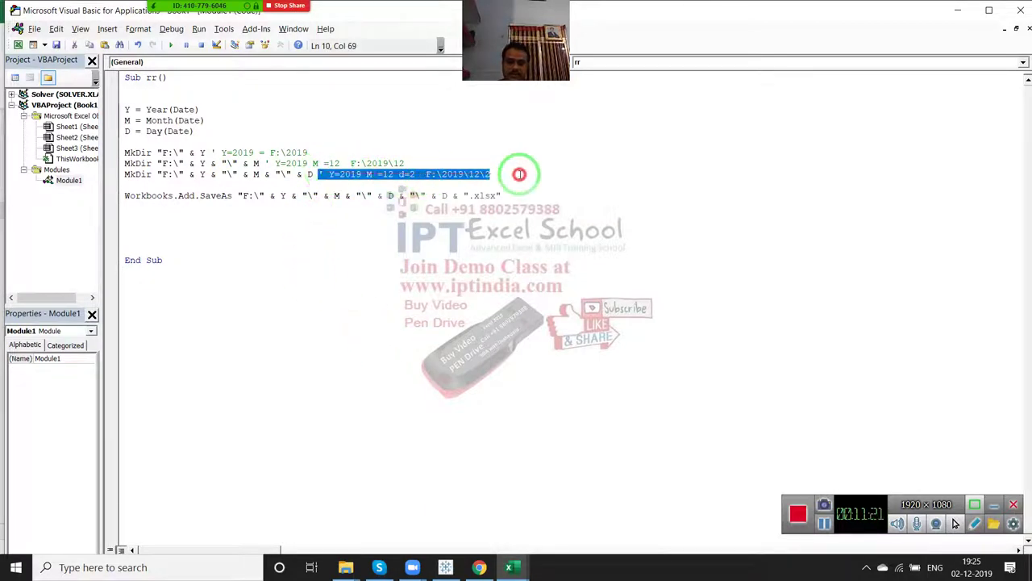
key("ctrl+c")
left_click(528, 195)
key("ctrl+v")
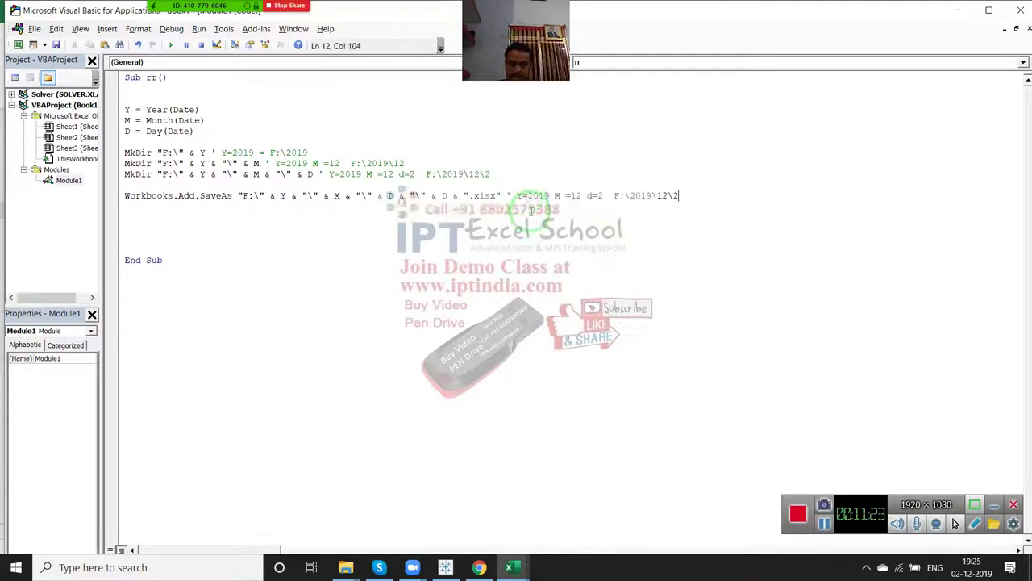
left_click(610, 195)
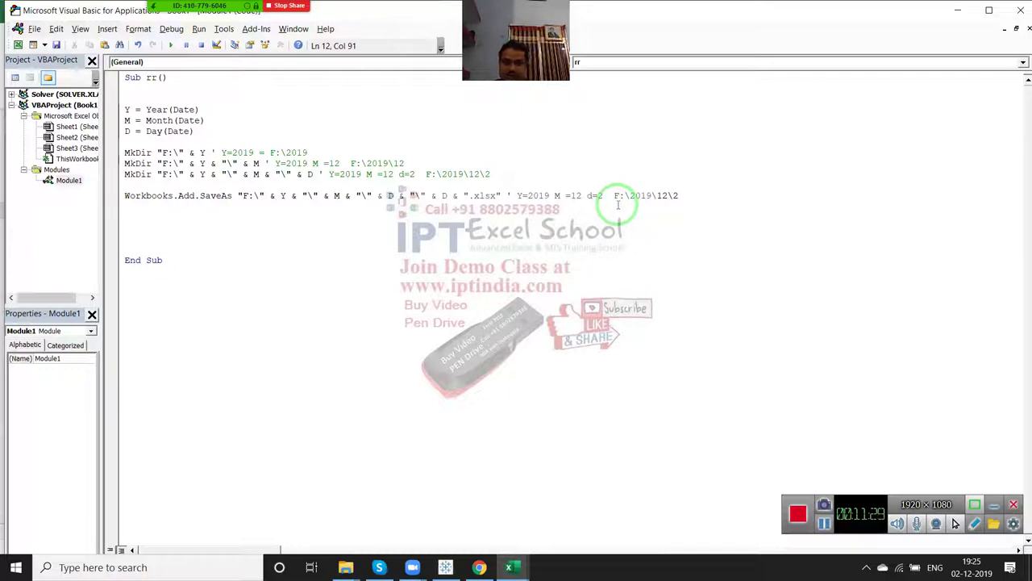
left_click(692, 195)
type("\\2")
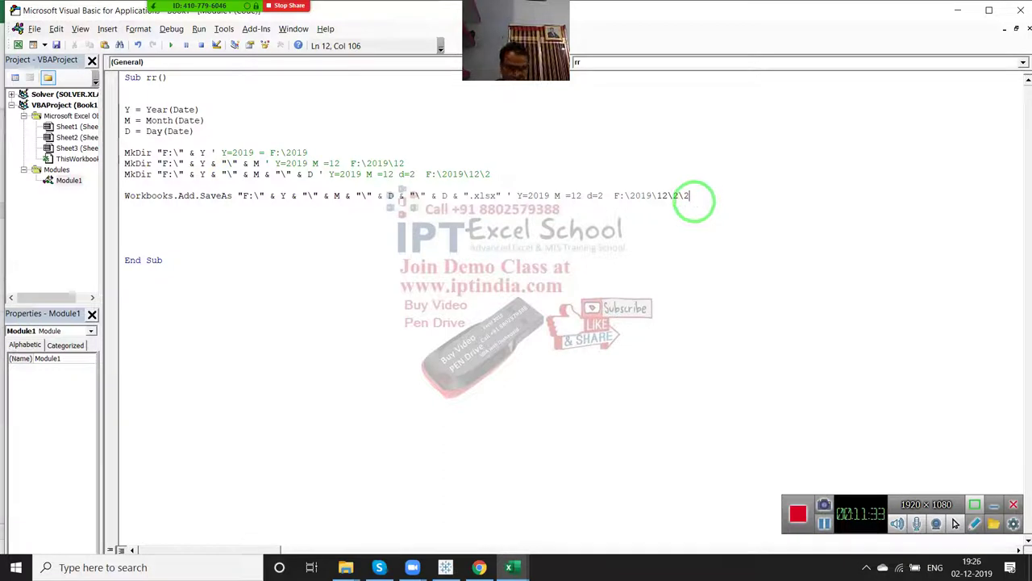
type(".xlsx")
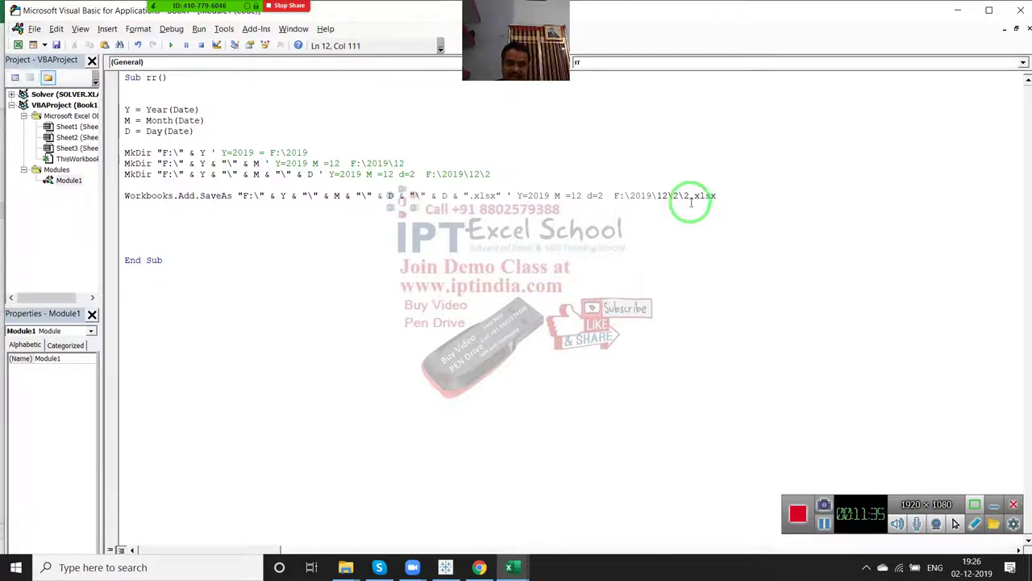
key("Down")
key("Down")
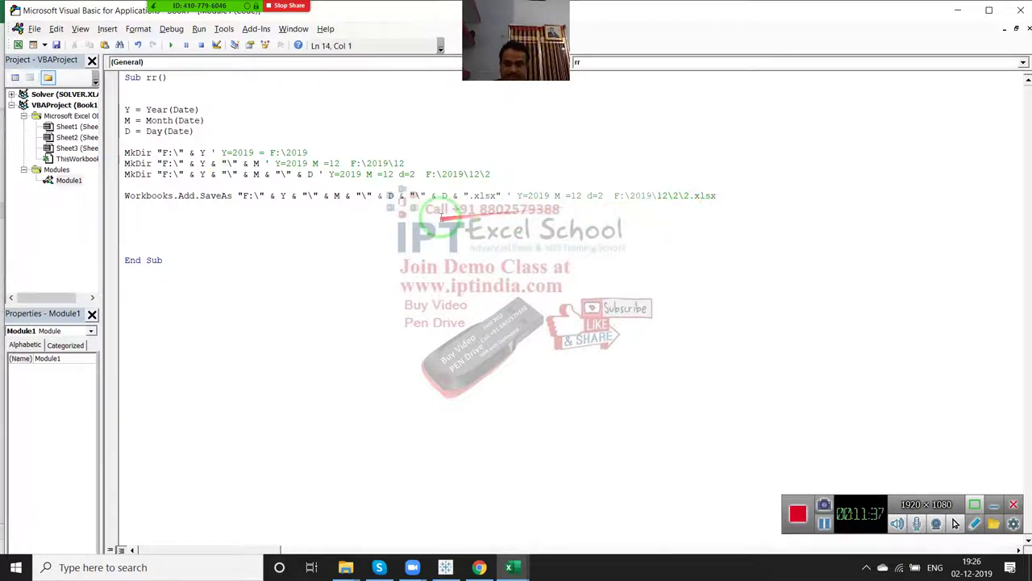
Step: Point out the backslash separator, day file name D, .xlsx extension and the example path in the SaveAs line
left_click_drag(410, 195, 432, 195)
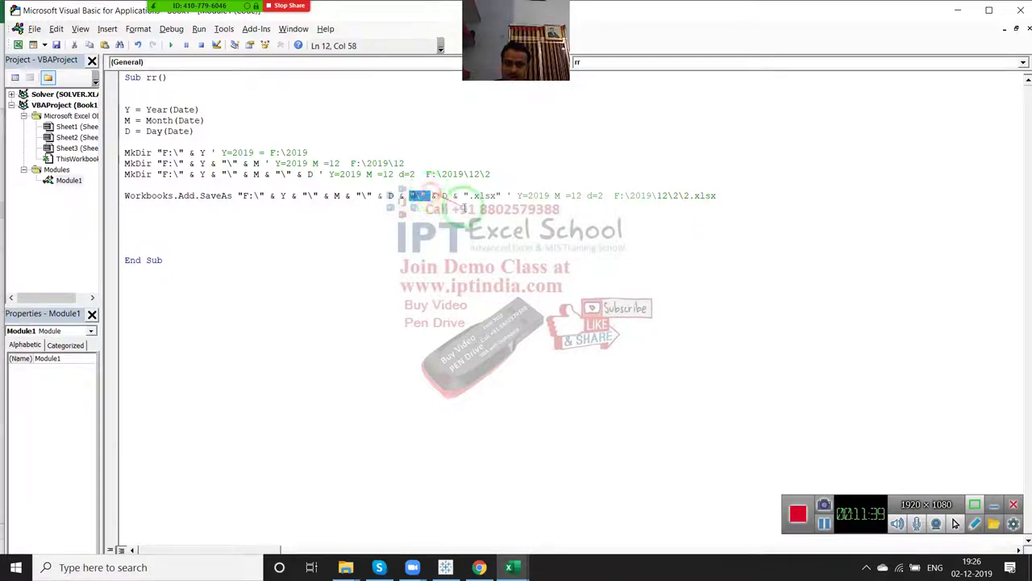
left_click(444, 195)
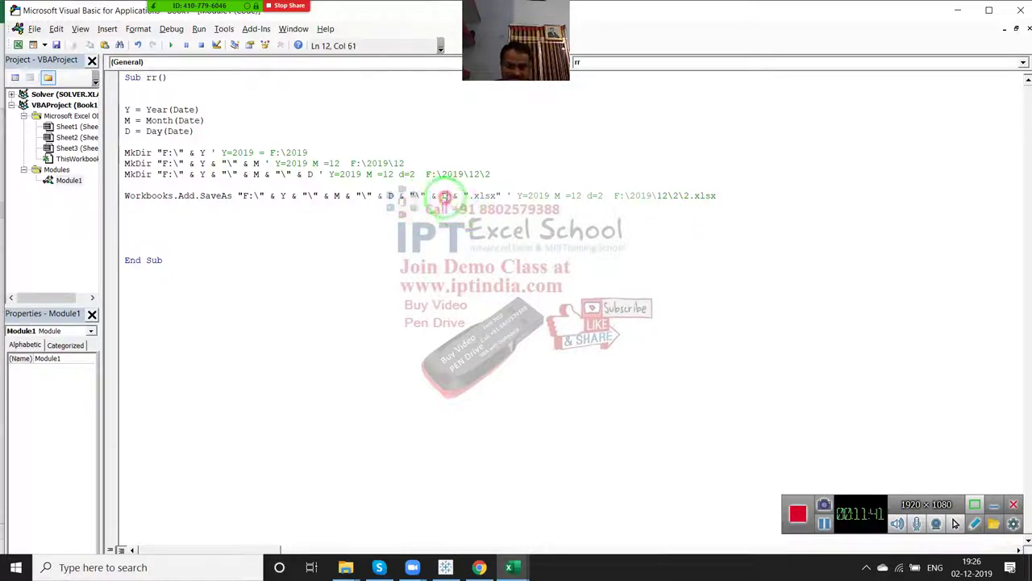
double_click(443, 196)
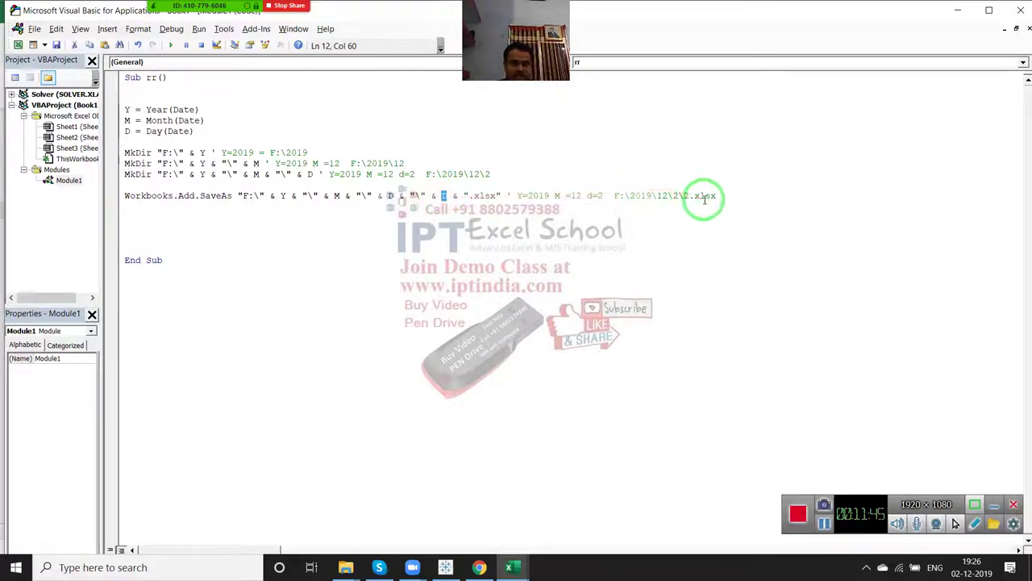
left_click_drag(511, 195, 463, 196)
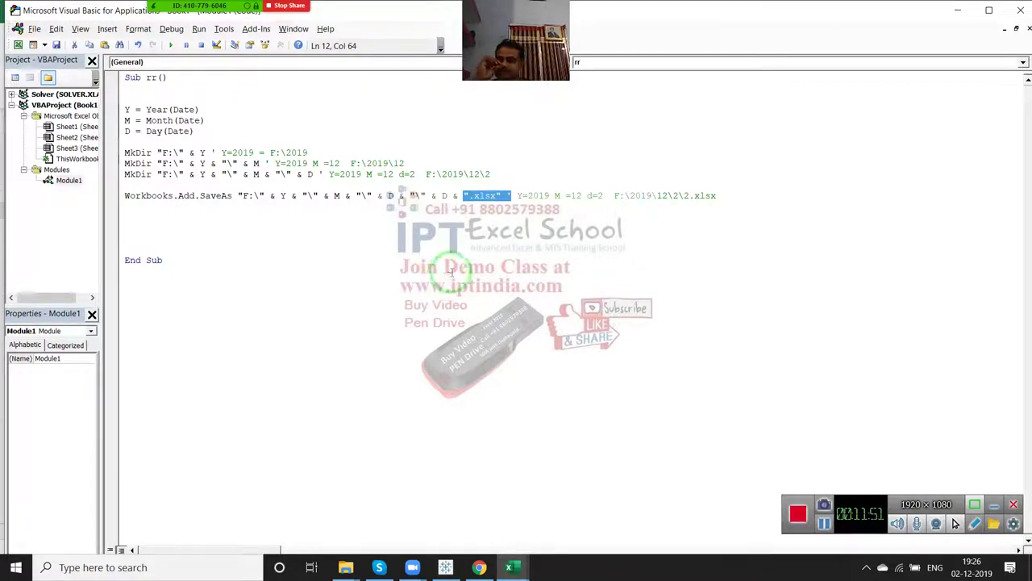
left_click(575, 230)
mouse_move(613, 195)
left_mouse_down()
mouse_move(680, 197)
mouse_move(725, 216)
left_mouse_up()
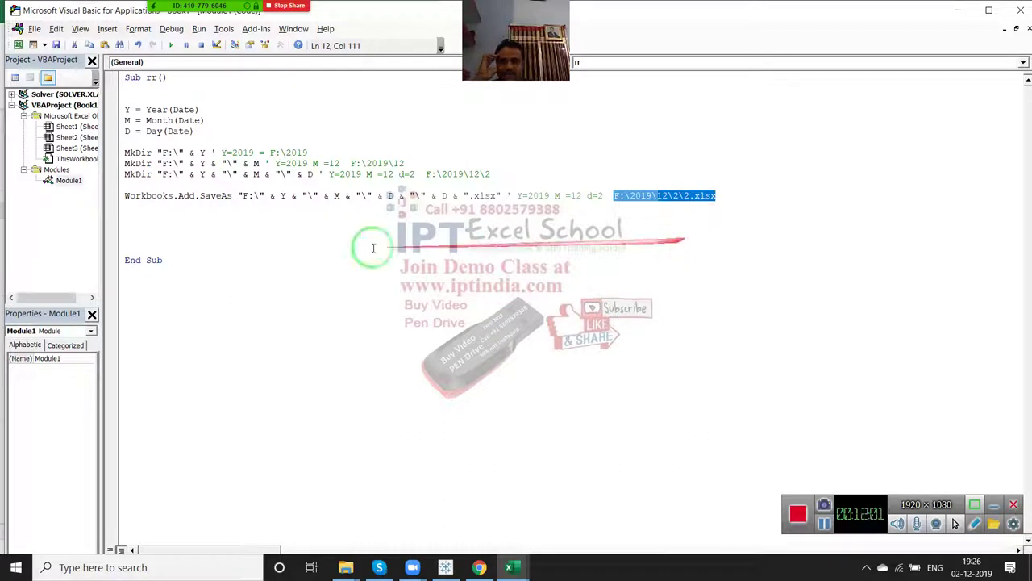
Step: Add 'ActiveWorkbook.Close True' beneath the SaveAs line
left_click(194, 215)
key("Return")
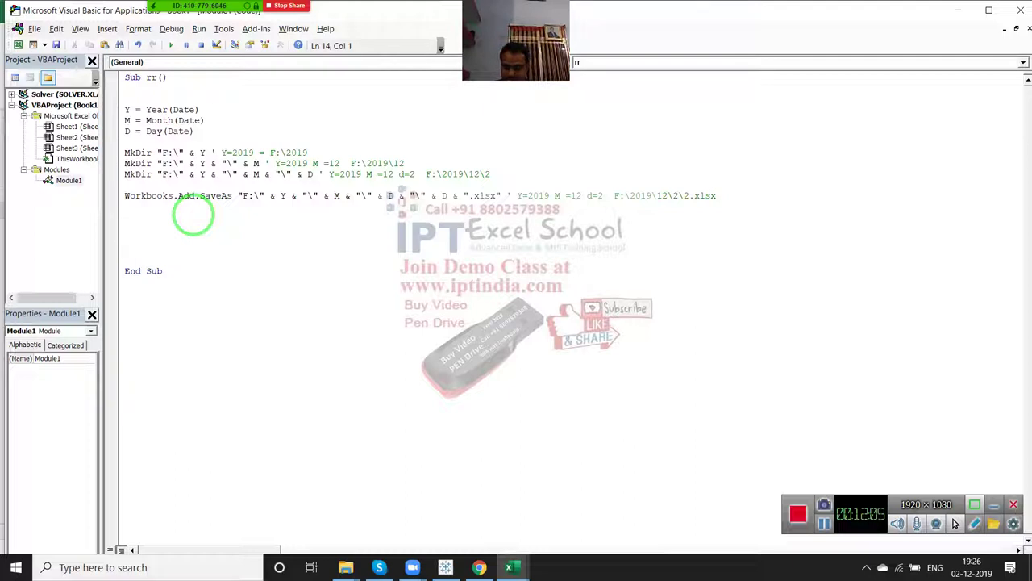
type("activ e")
type("workbook")
type(",")
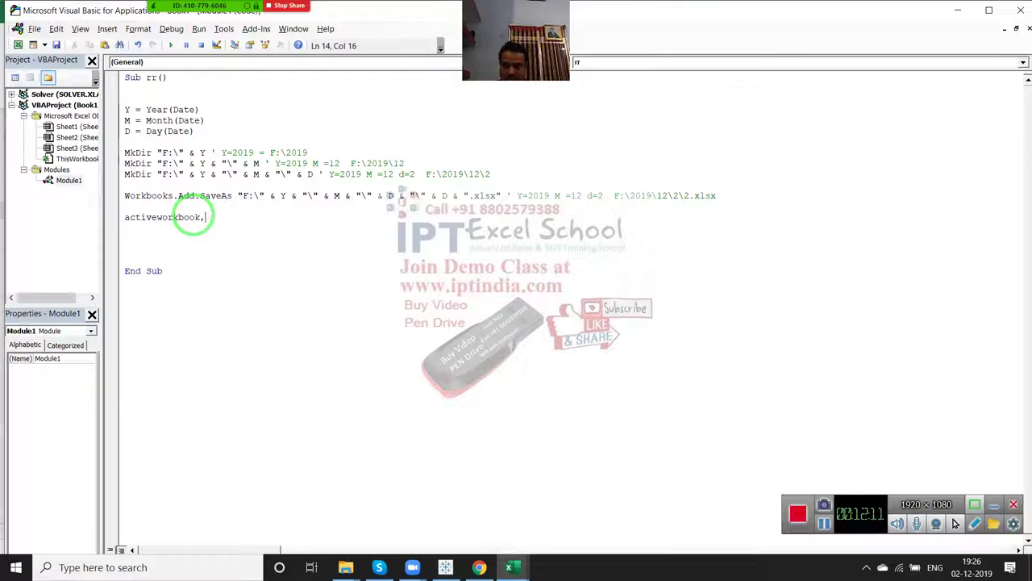
type(".clo")
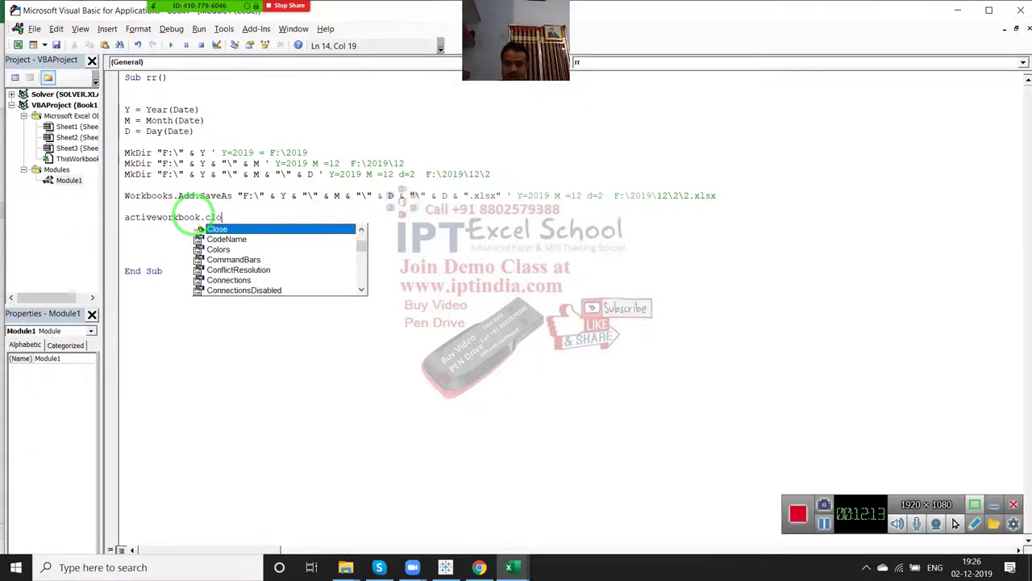
key("Tab")
type("t")
type("e True")
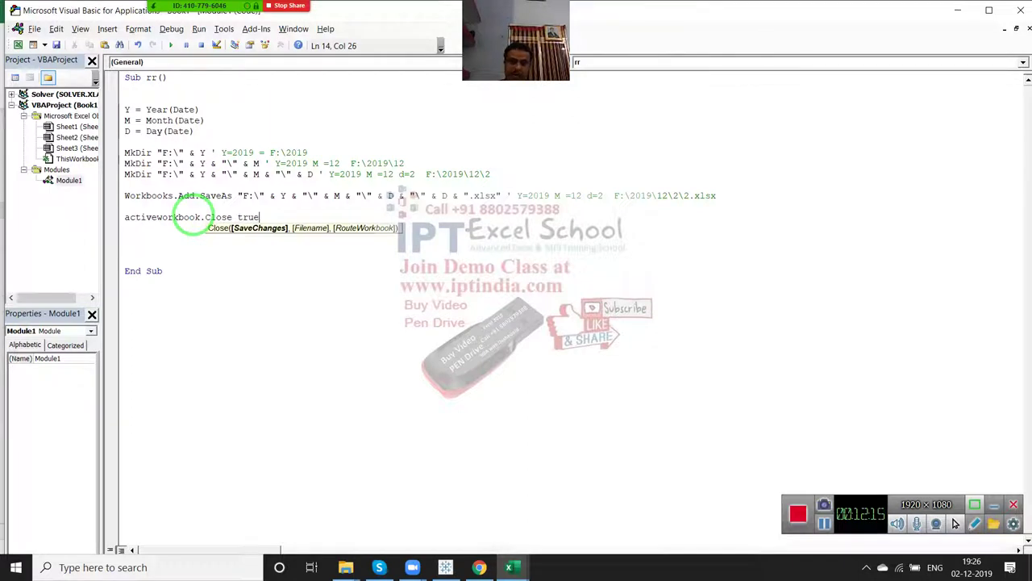
key("Delete")
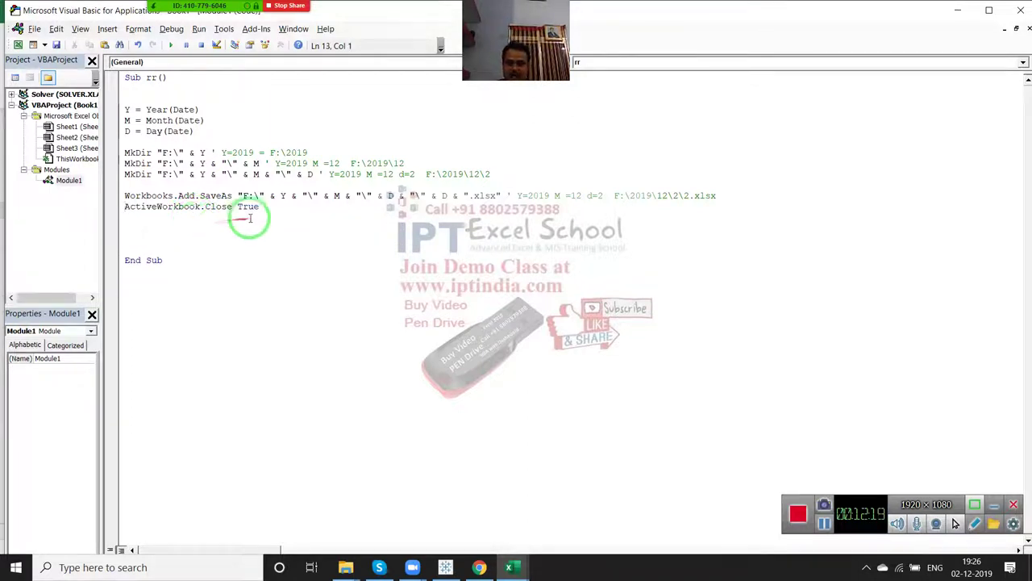
left_click(288, 215)
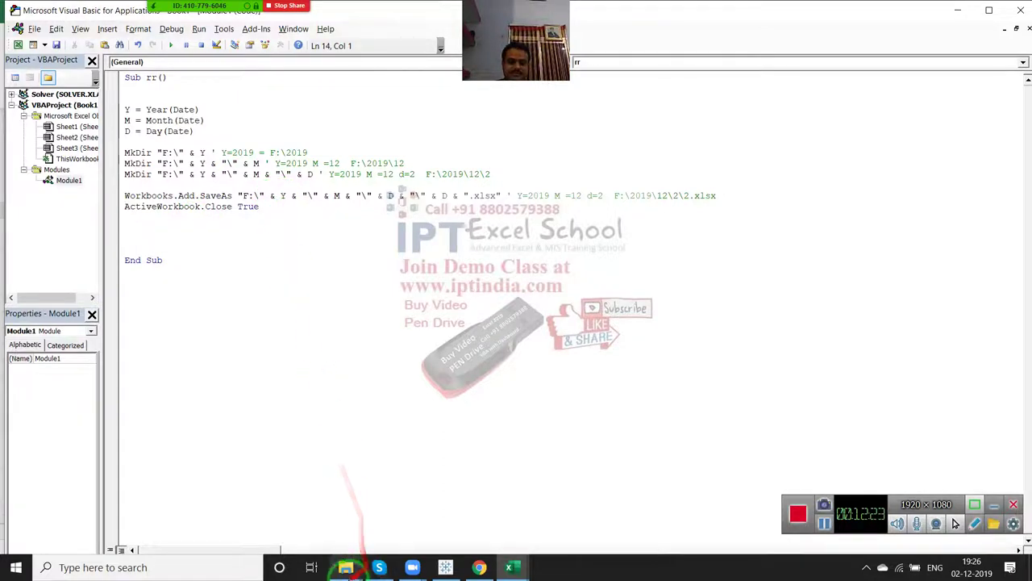
Step: Delete the existing 2019 folder from New Volume (F:) in File Explorer
mouse_move(345, 567)
left_click(383, 535)
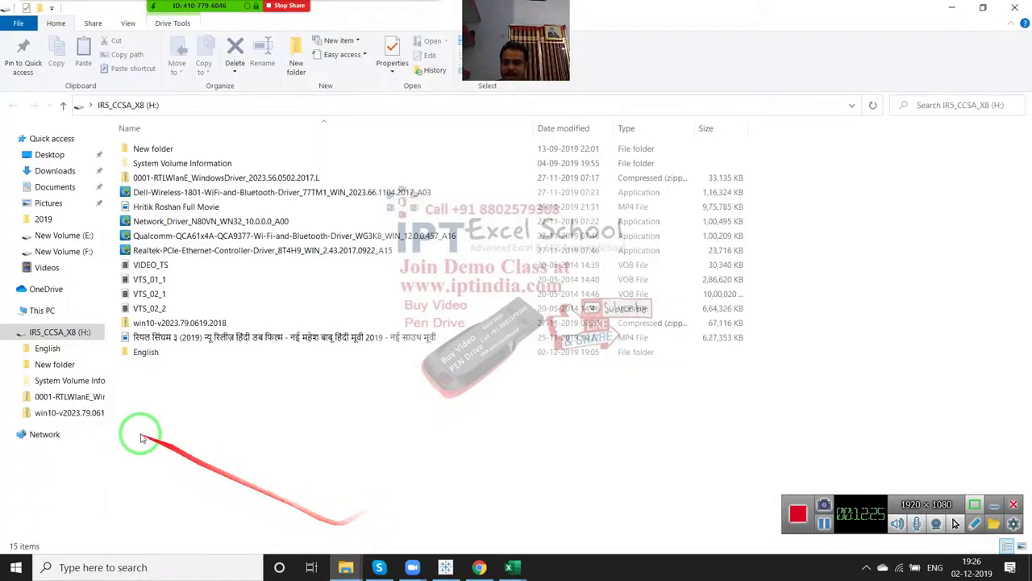
left_click(50, 253)
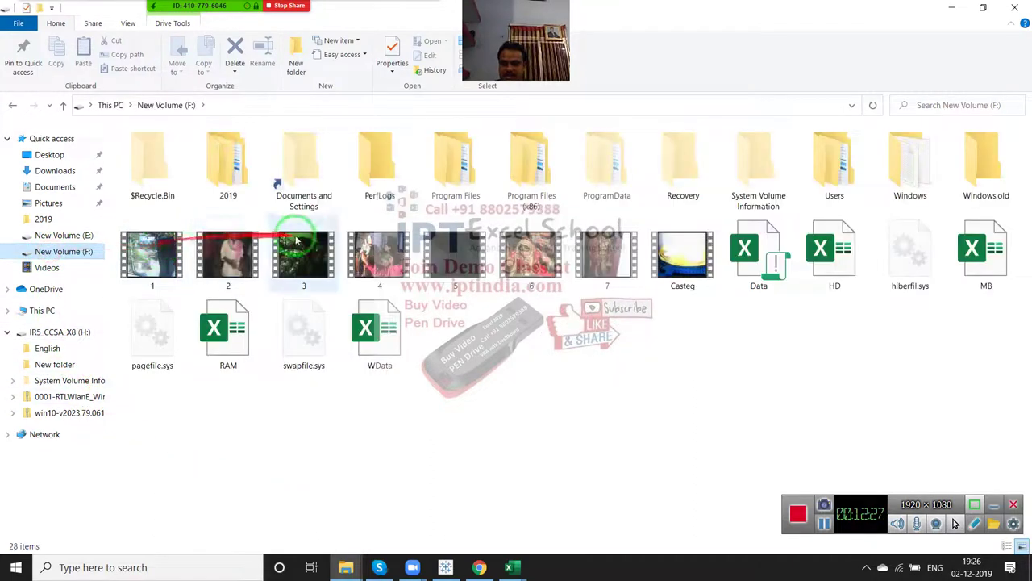
left_click(258, 208)
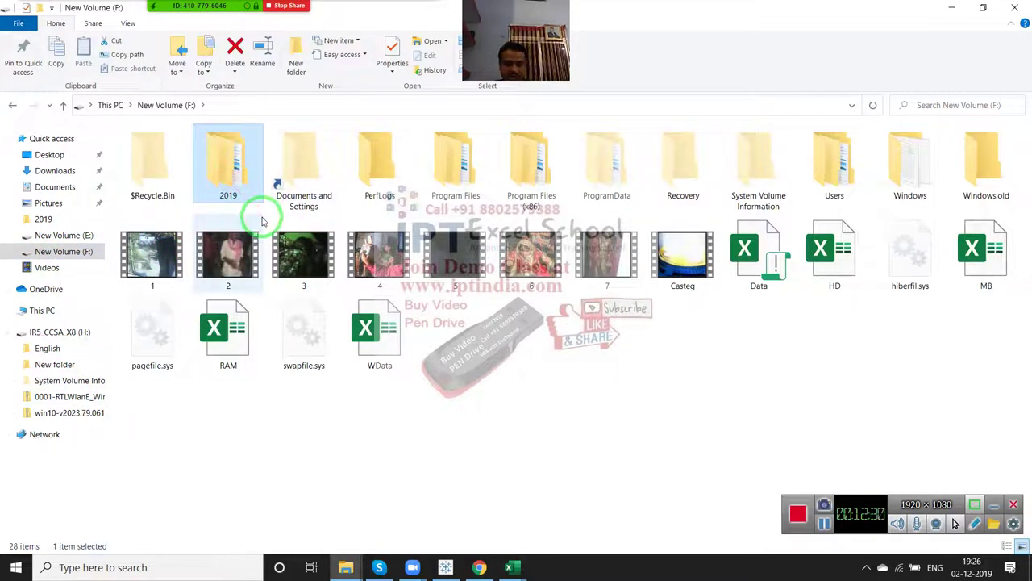
key("Delete")
Step: Run Sub rr with the Run Sub/UserForm button, then bring up the F: Explorer window
key("alt+Tab")
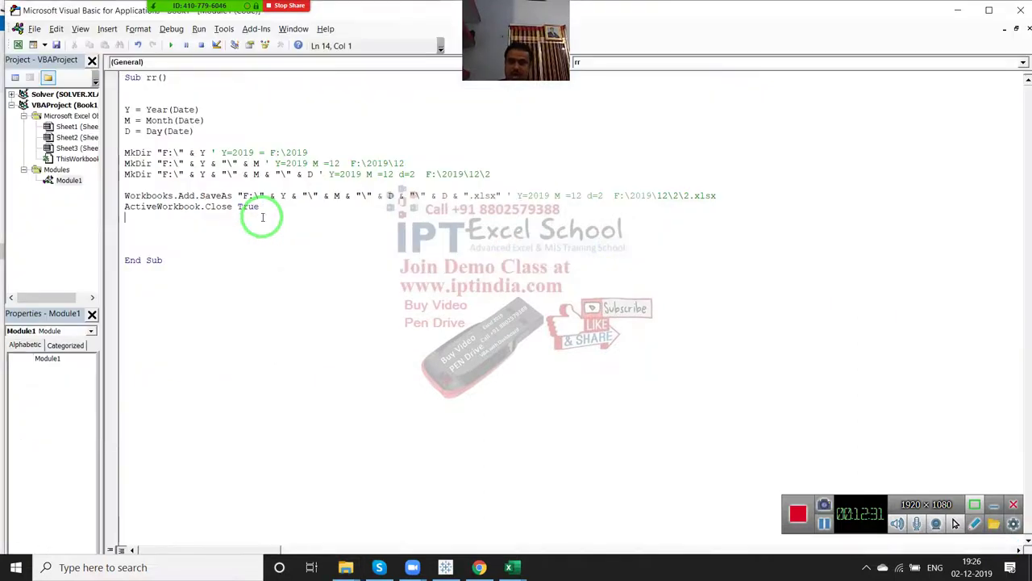
left_click(205, 153)
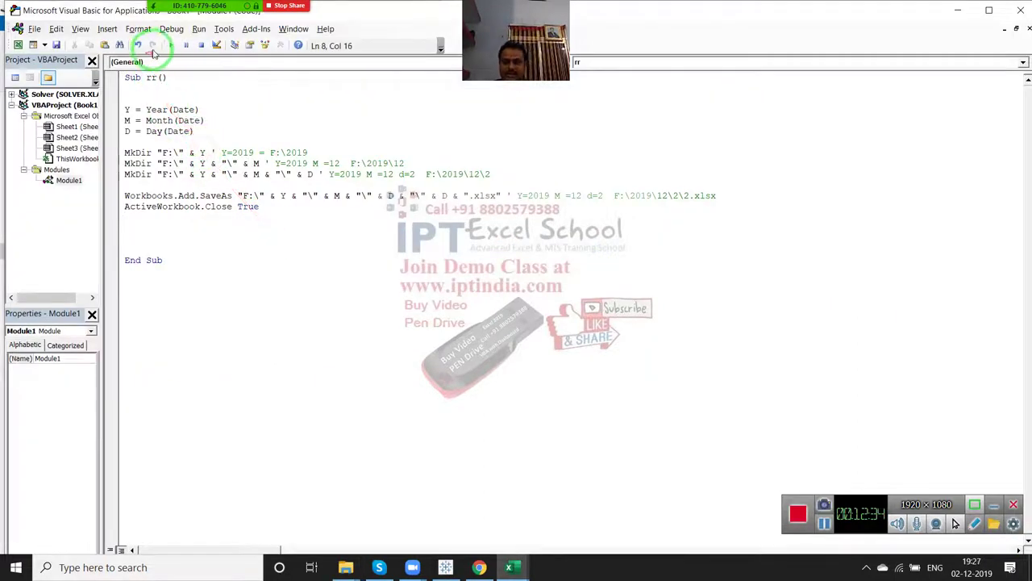
left_click(170, 45)
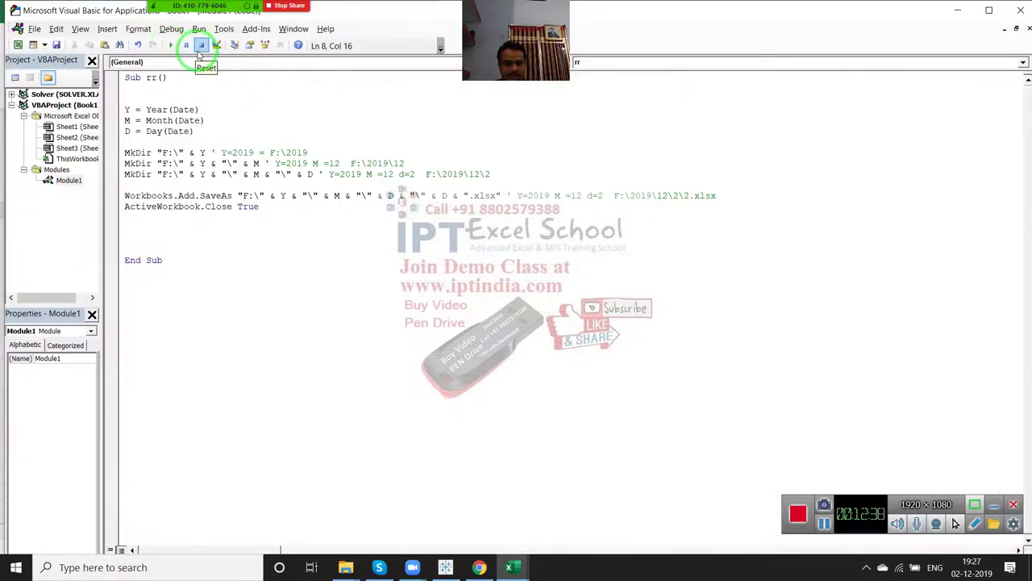
left_click(345, 567)
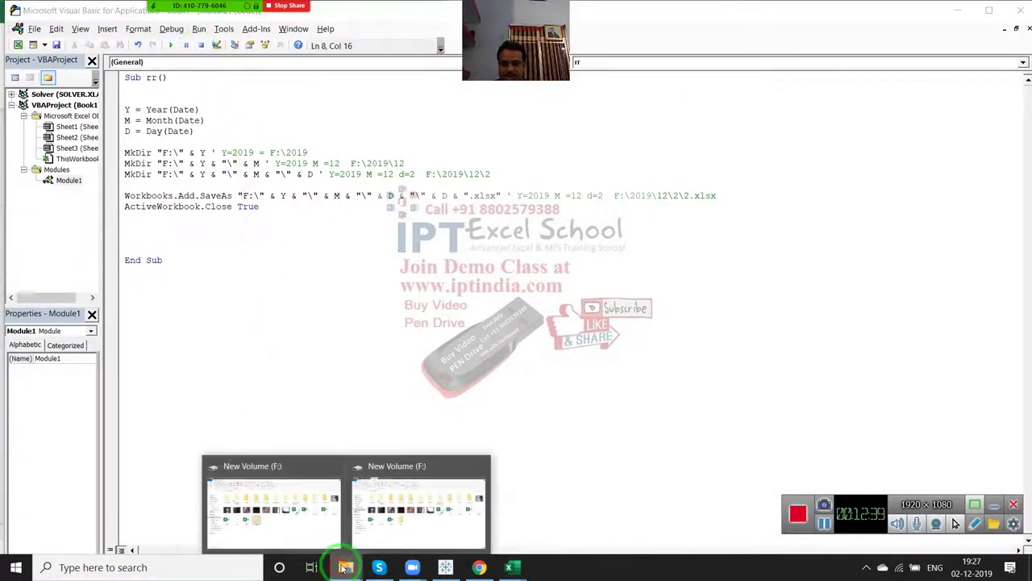
Step: Browse into F:\2019\12\2 and select the saved 10 KB workbook named 2
left_click(375, 546)
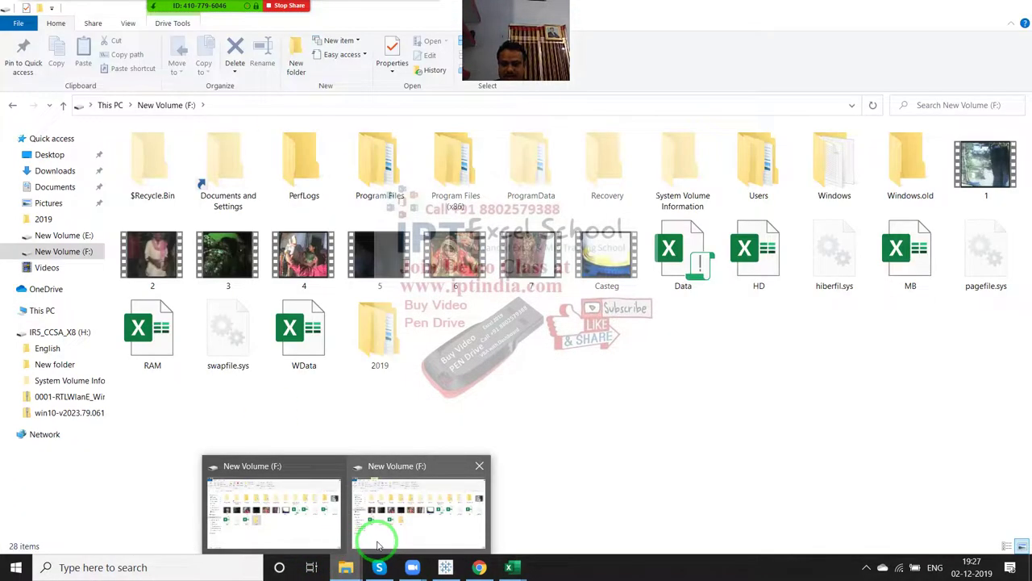
left_click(384, 331)
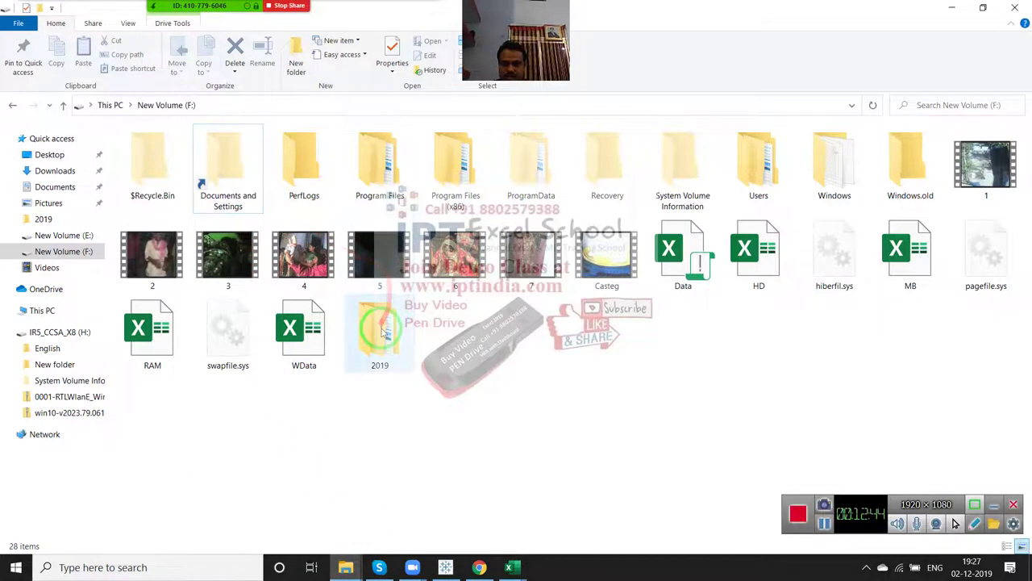
double_click(384, 330)
double_click(140, 156)
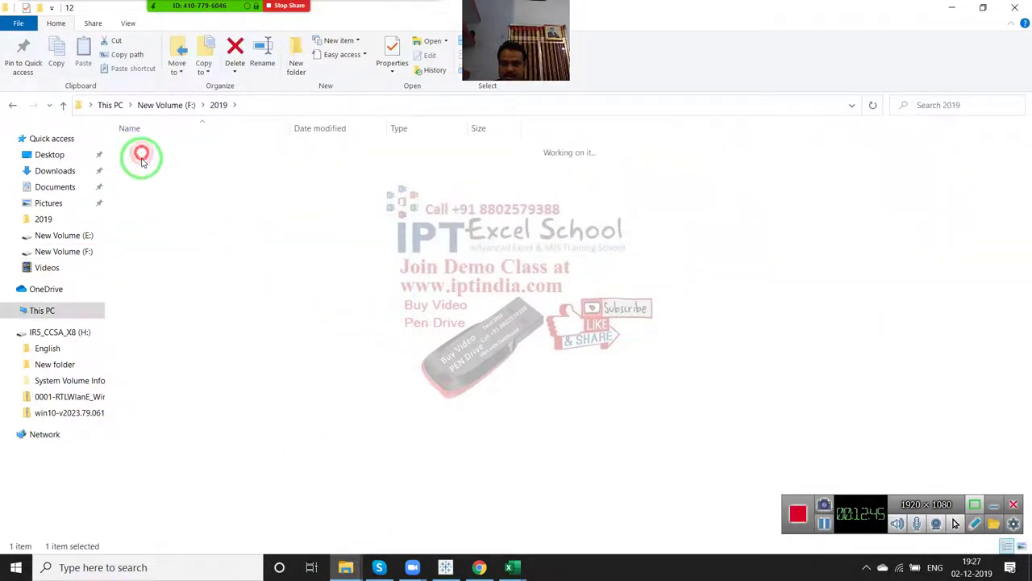
double_click(142, 149)
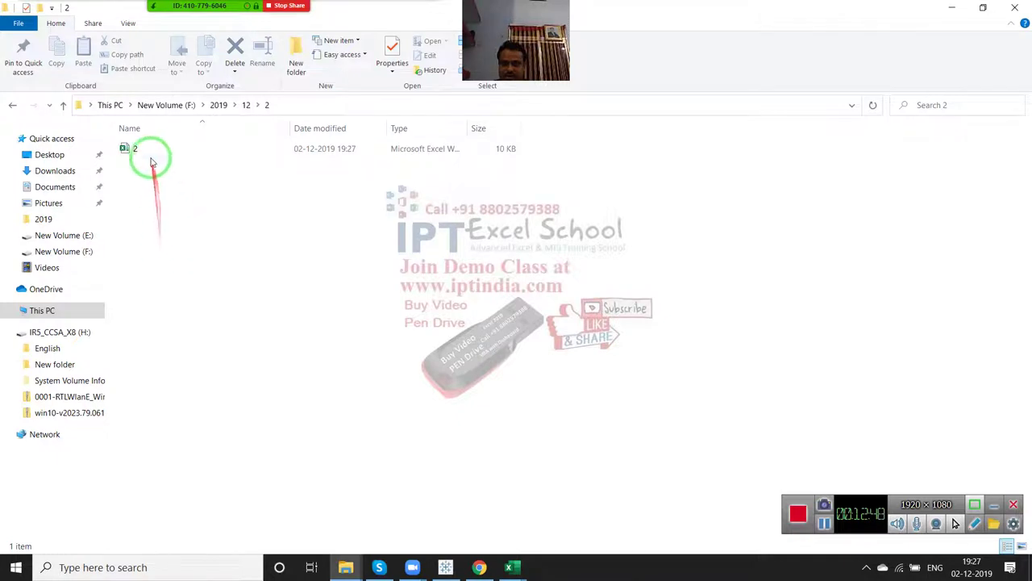
left_click(144, 151)
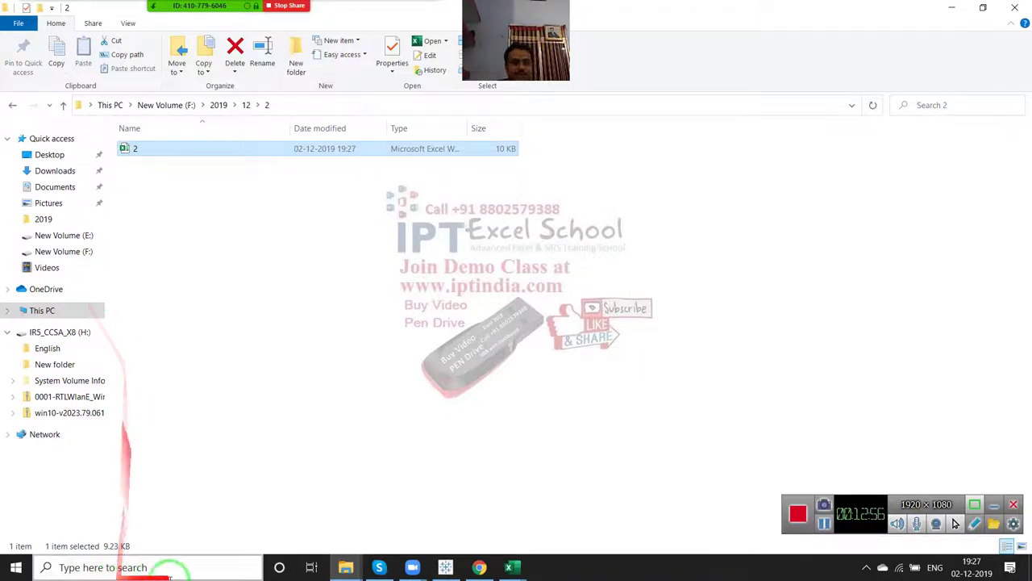
left_click(521, 570)
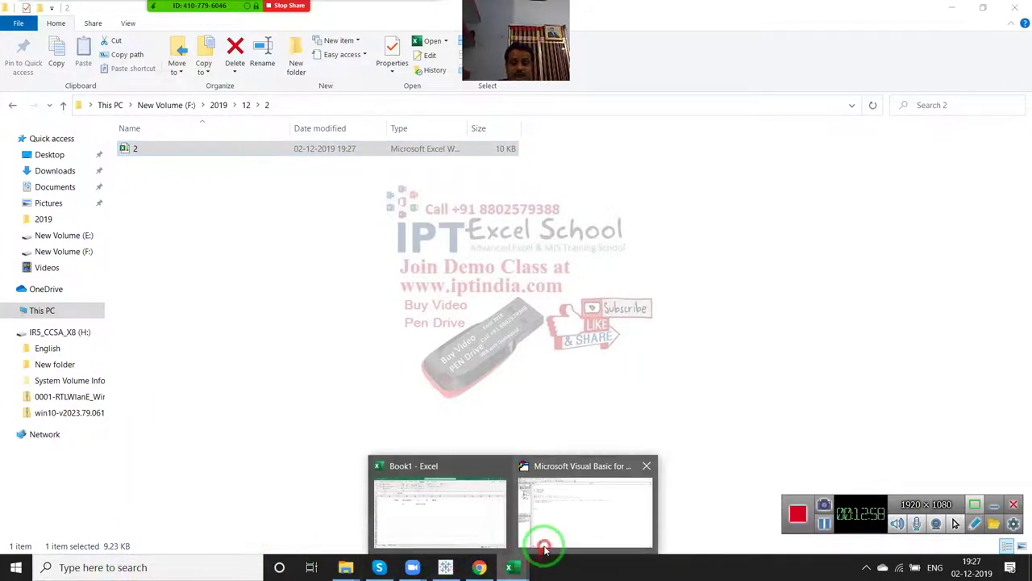
Step: Rerun rr and end the run-time error 75 (Path/File access error) caused by existing folders
left_click(545, 540)
left_click(113, 153)
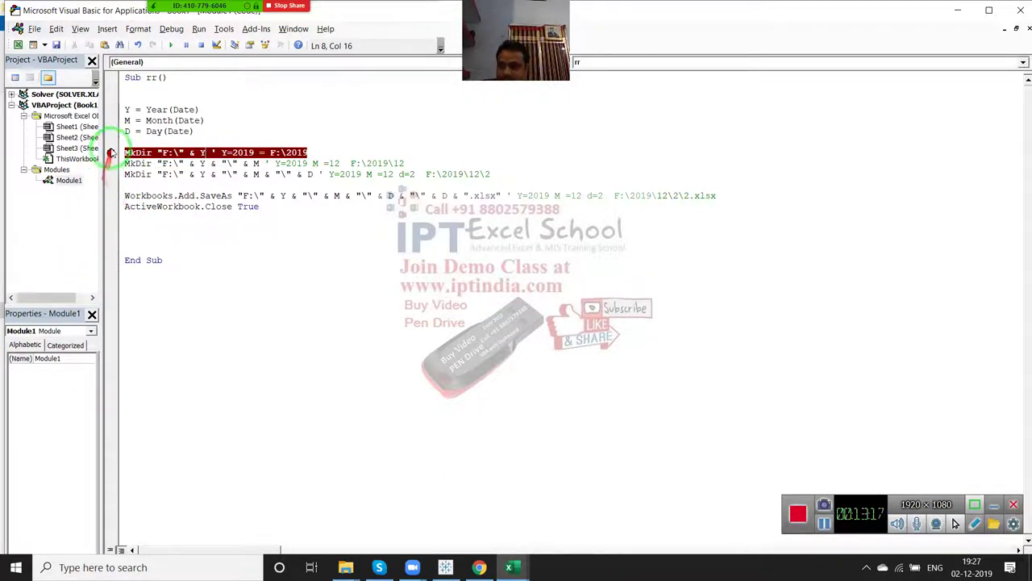
left_click(110, 153)
left_click(172, 45)
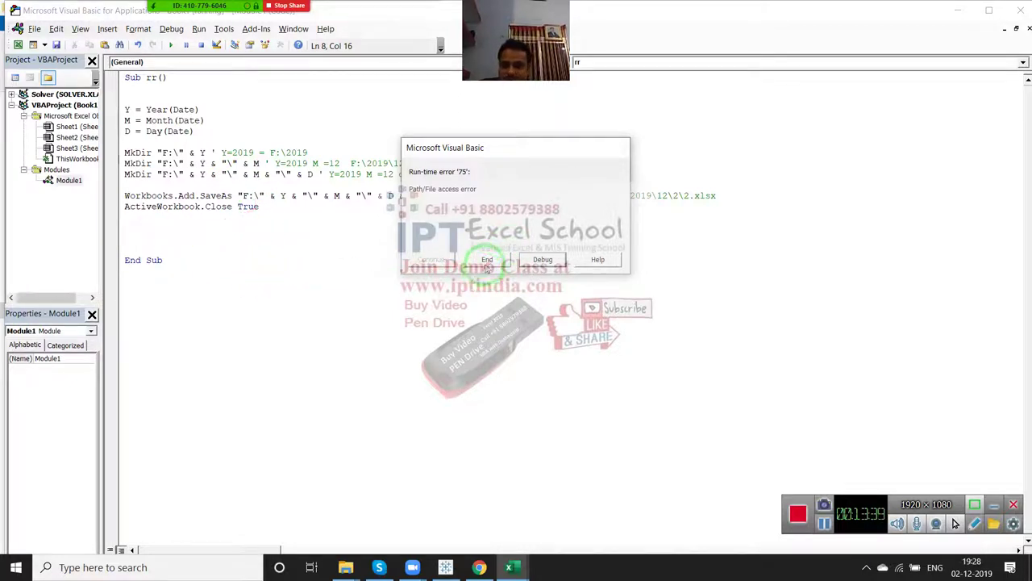
left_click(489, 261)
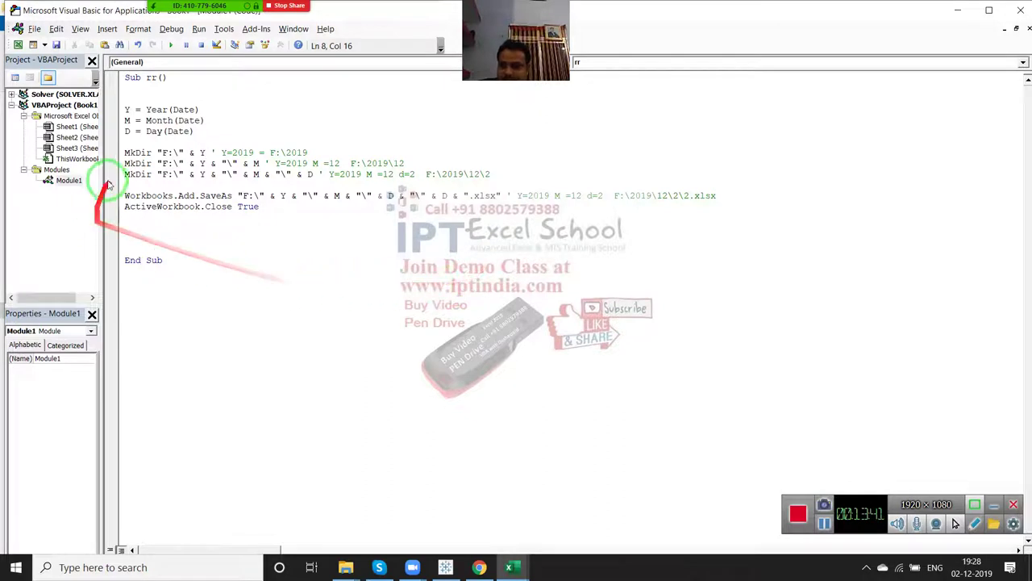
Step: Insert an 'On Error Resume Next' line above the first MkDir statement
left_click(125, 152)
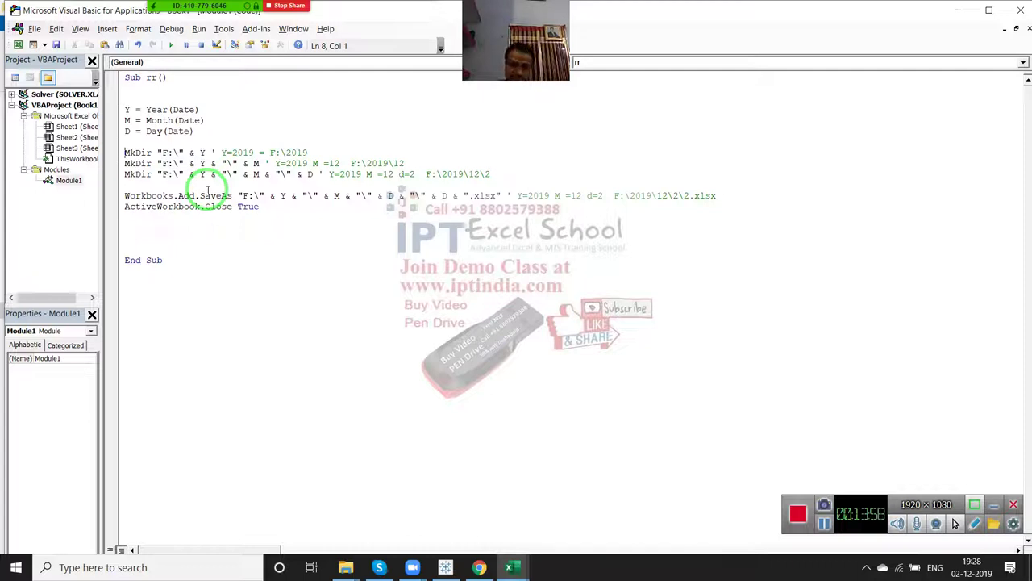
key("Return")
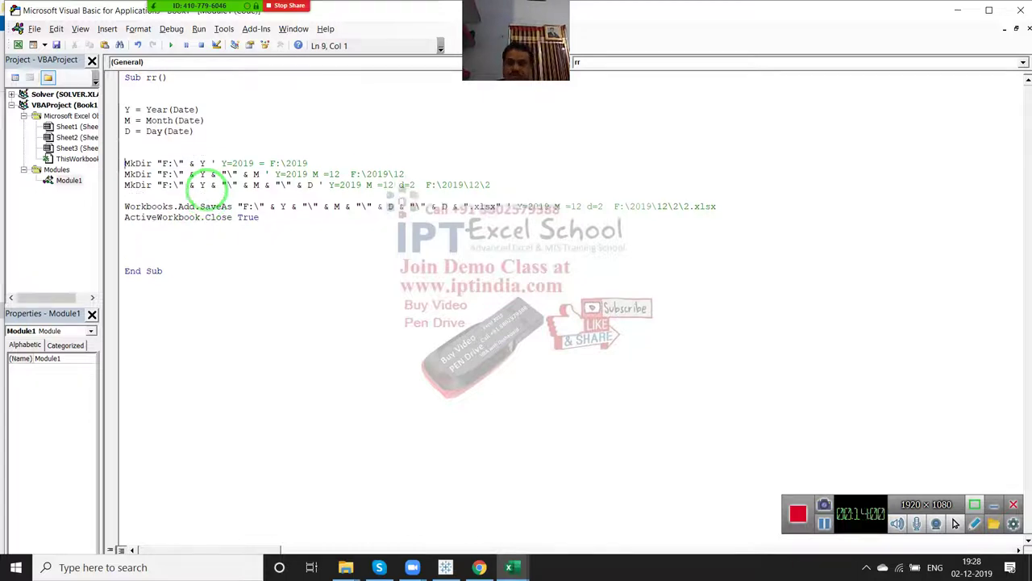
key("Return")
key("Up")
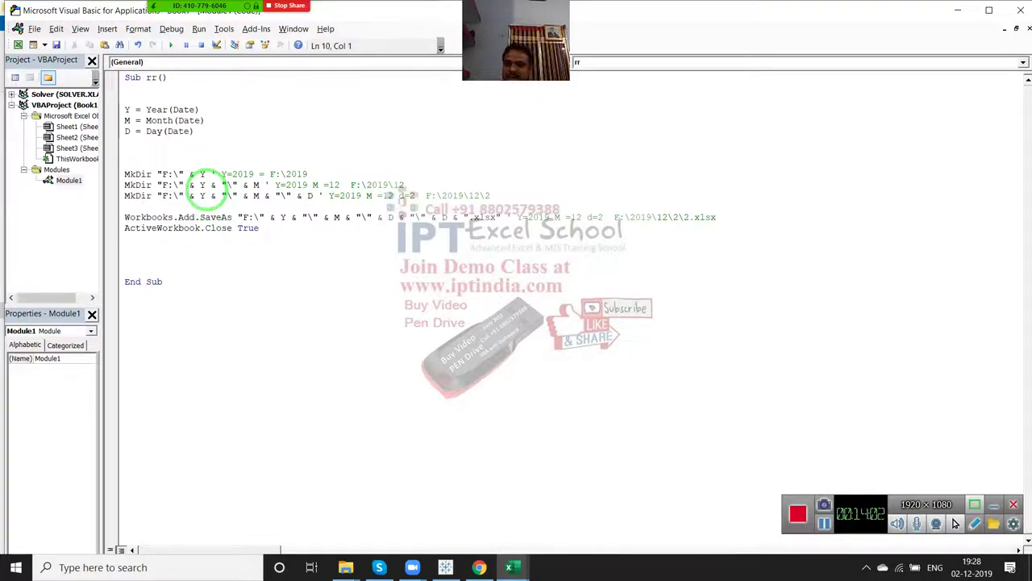
key("shift+Down")
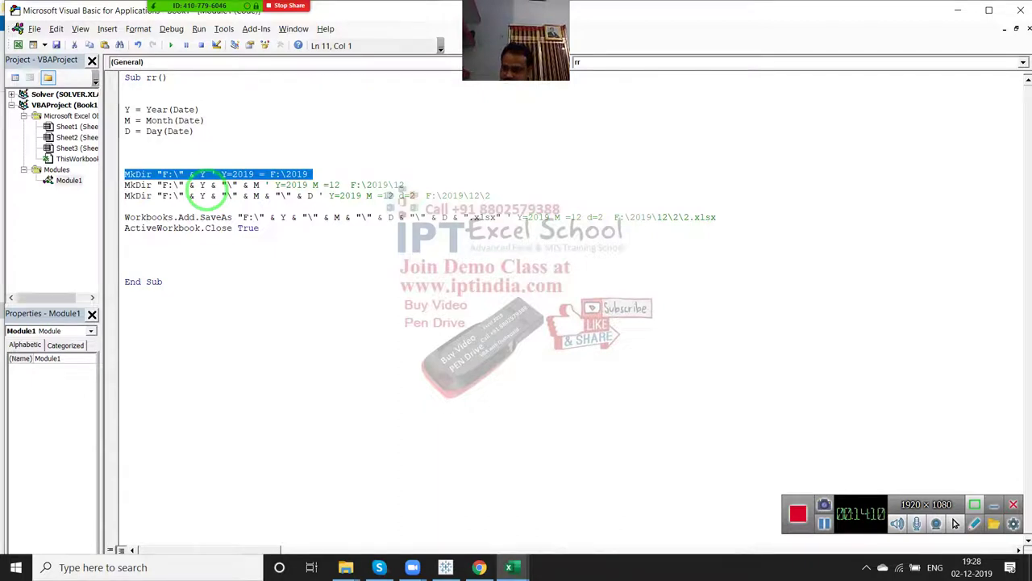
key("Up")
key("Up")
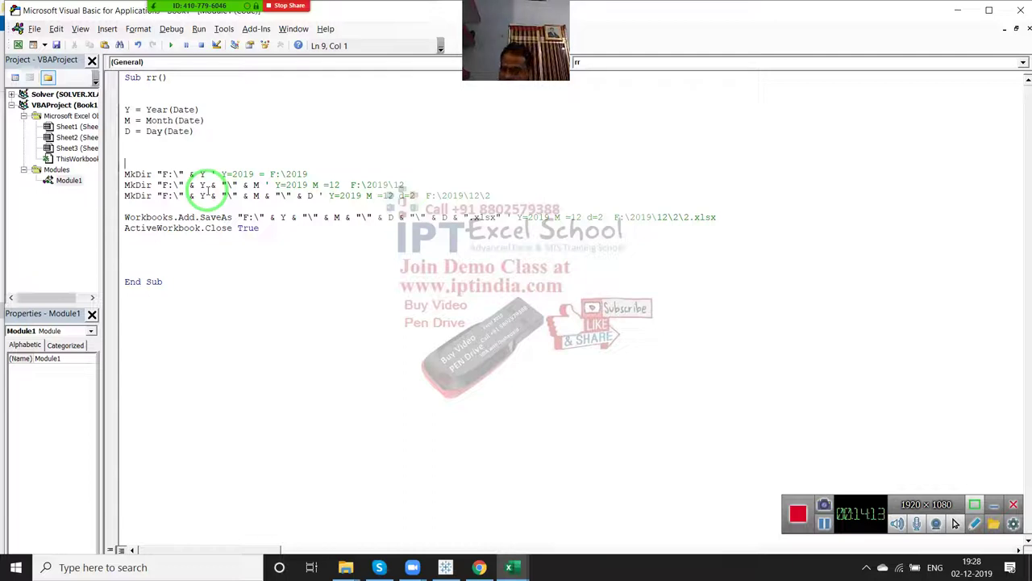
key("shift+Down")
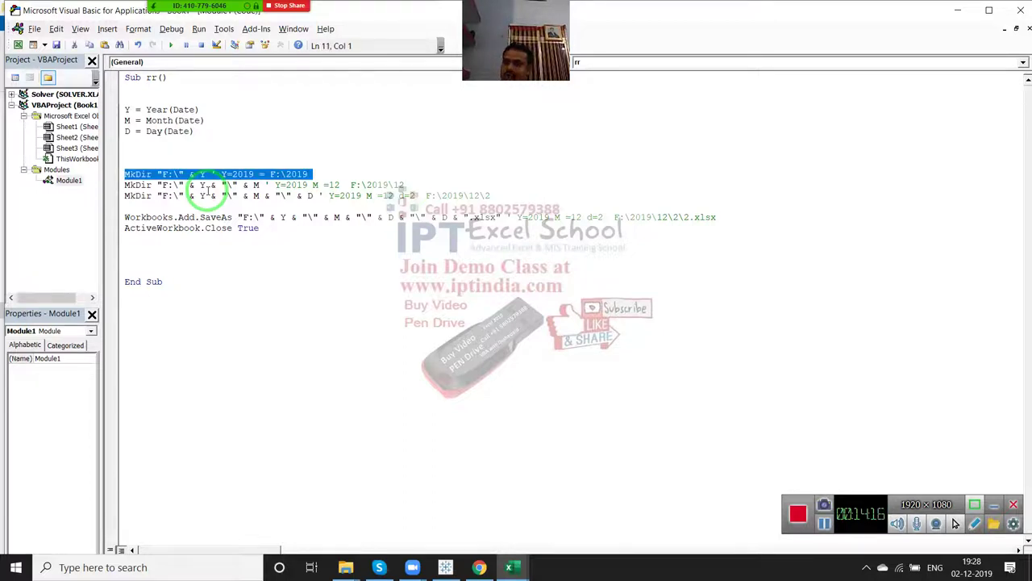
key("Up")
key("Up")
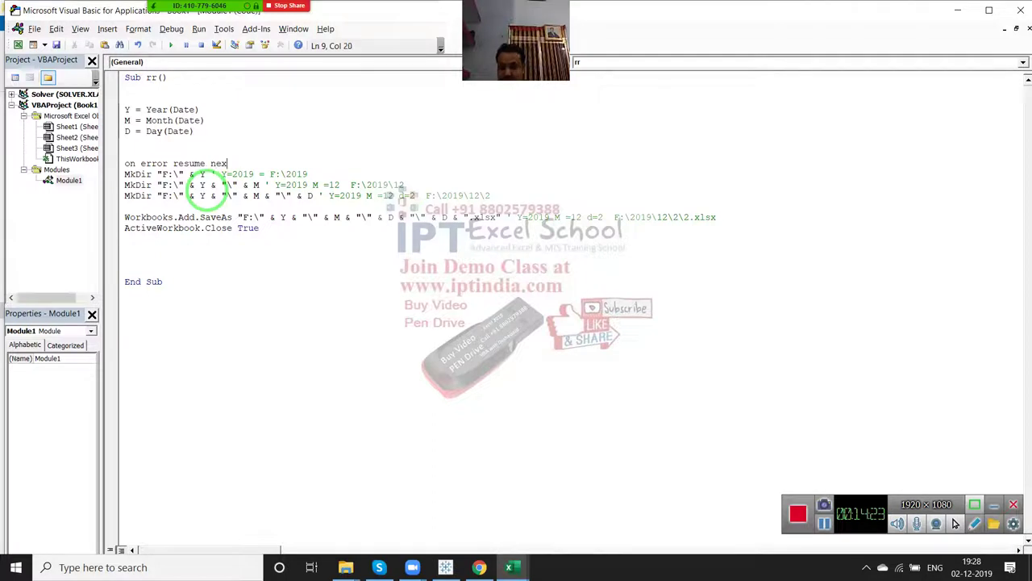
key("Down")
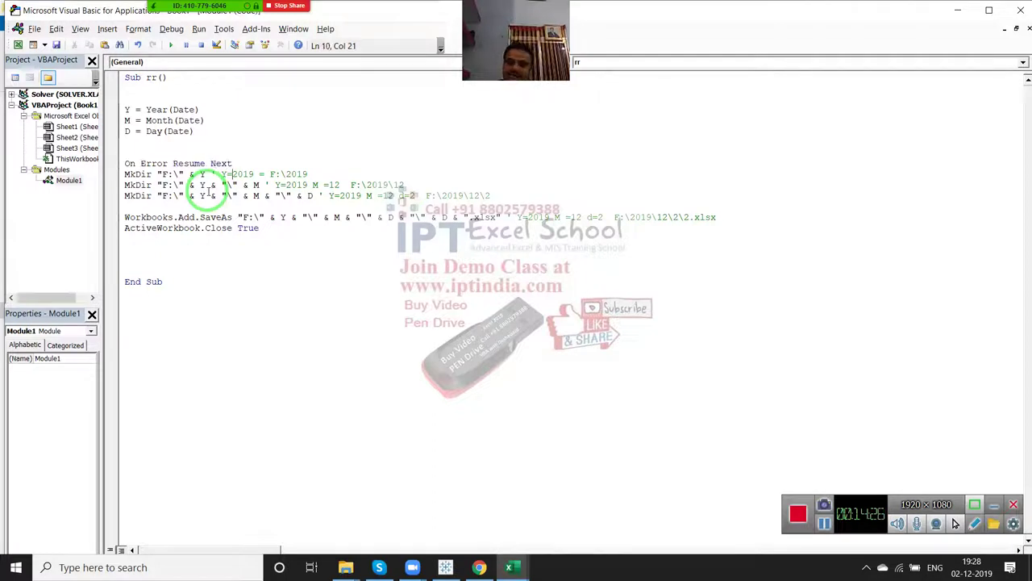
Step: Walk through the code by selecting the MkDir lines, the macro body and the SaveAs line
left_click(118, 176)
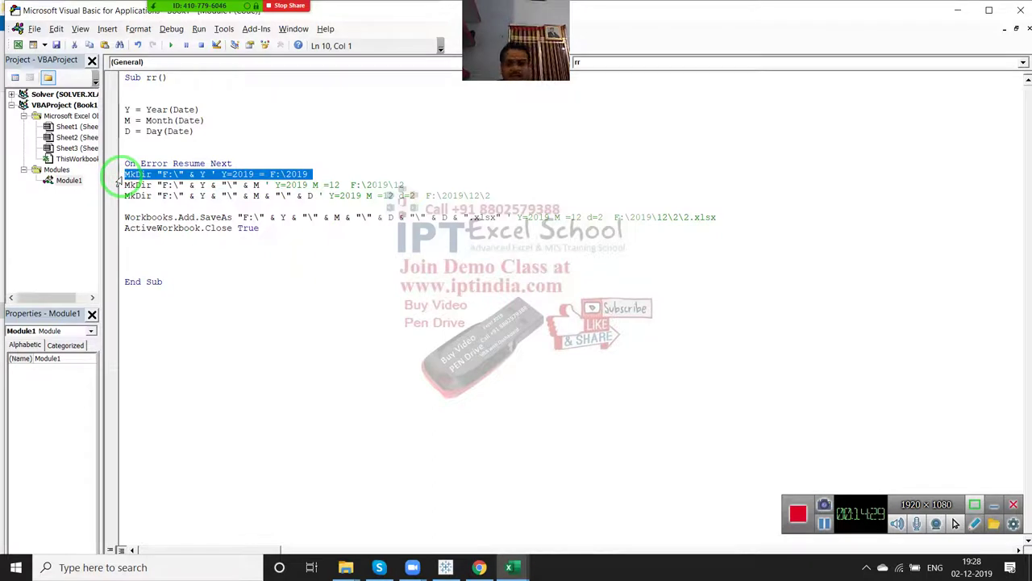
left_click(117, 186)
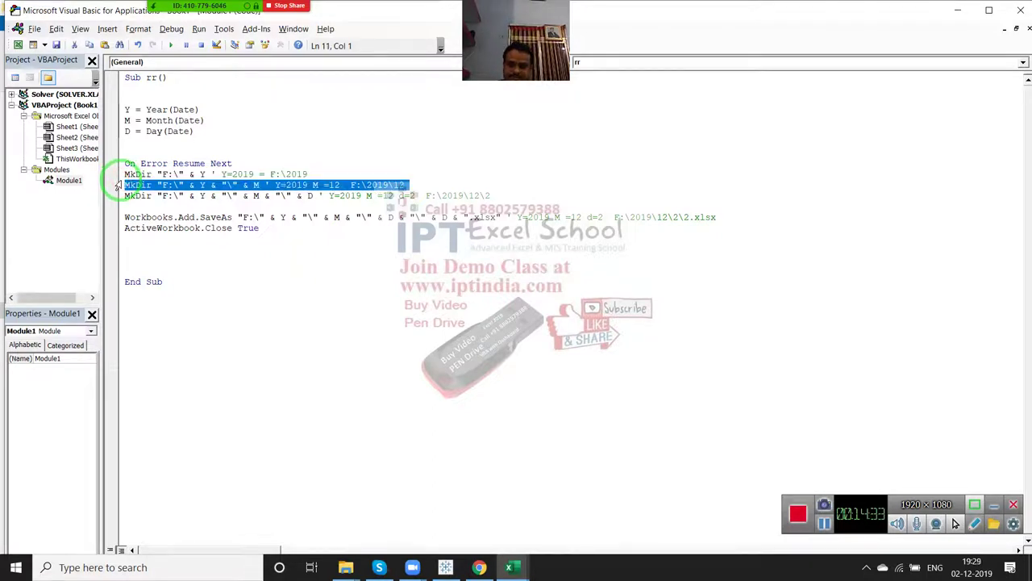
left_click(118, 176)
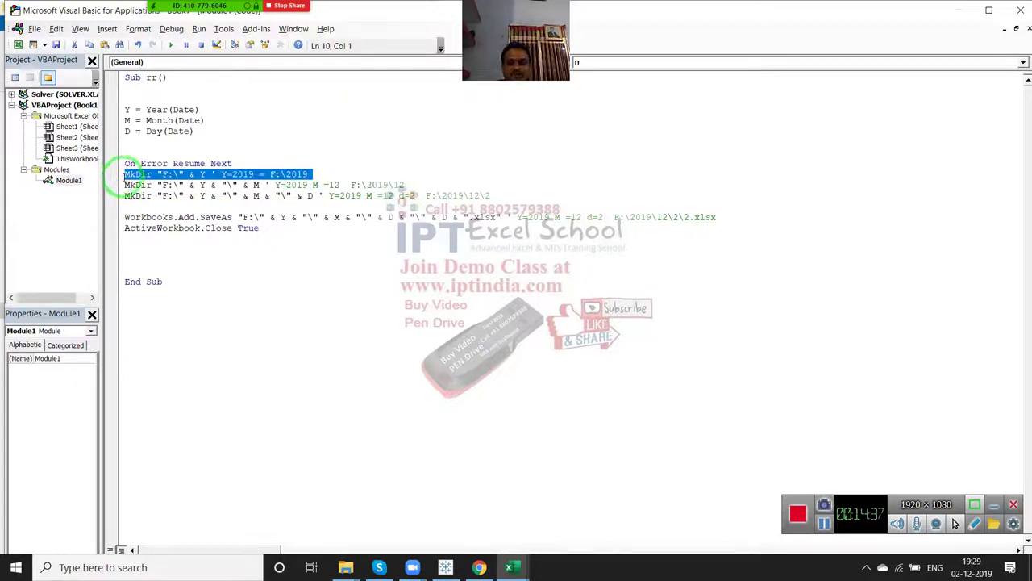
left_click(118, 188)
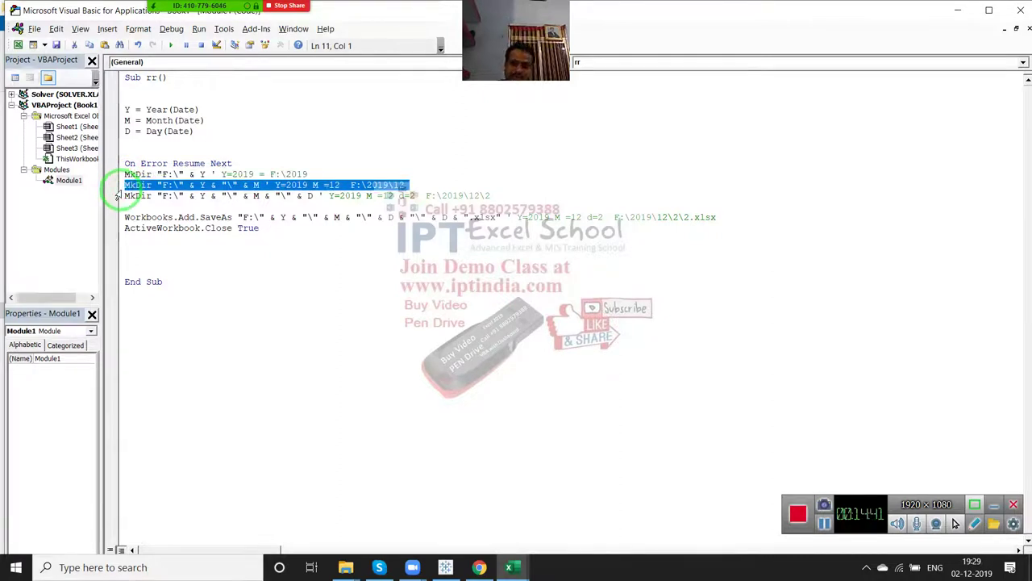
left_click(147, 243)
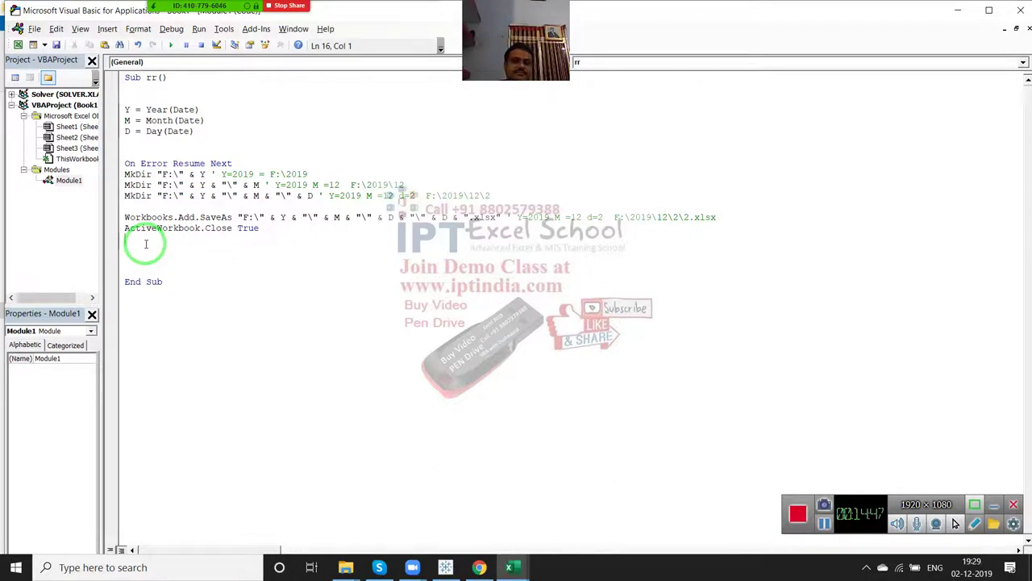
left_click_drag(191, 302, 116, 82)
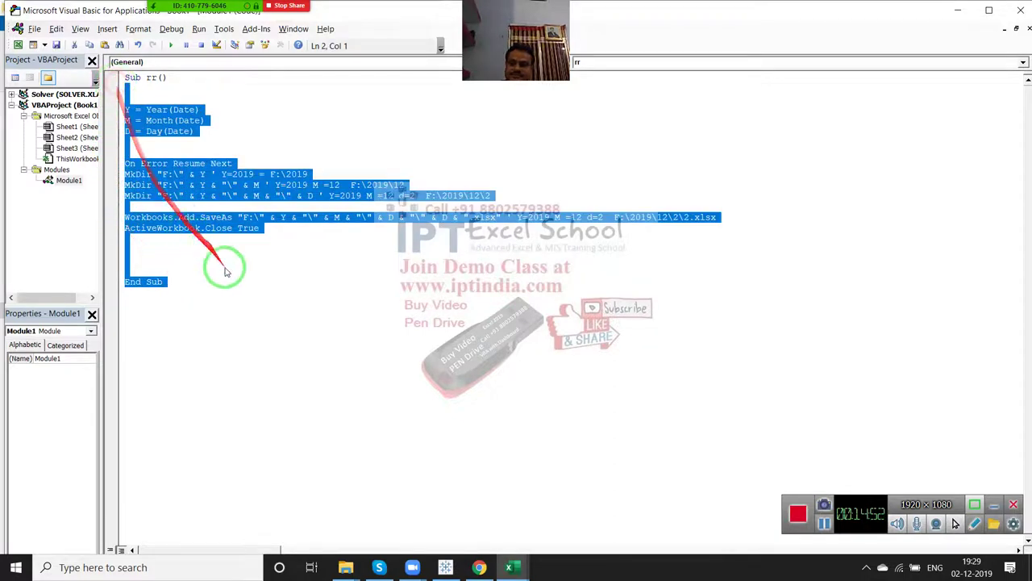
left_click(240, 294)
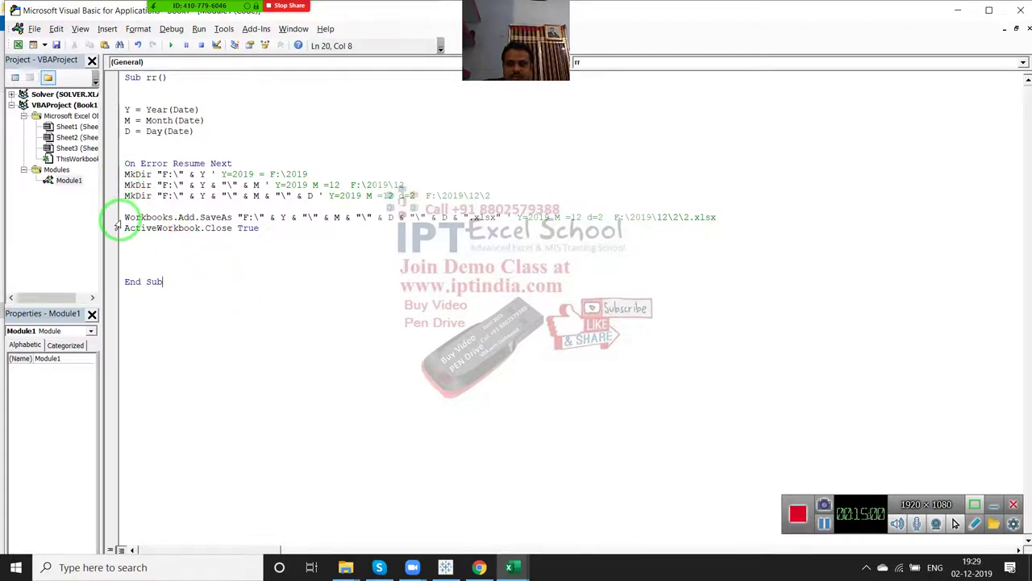
left_click_drag(121, 205, 125, 174)
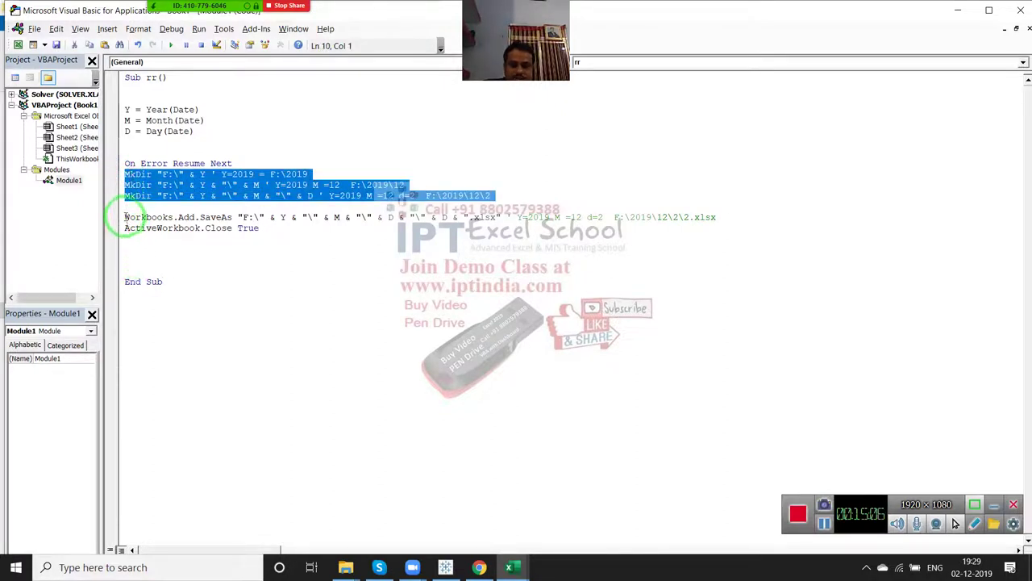
mouse_move(125, 217)
left_mouse_down()
mouse_move(542, 216)
mouse_move(357, 242)
left_mouse_up()
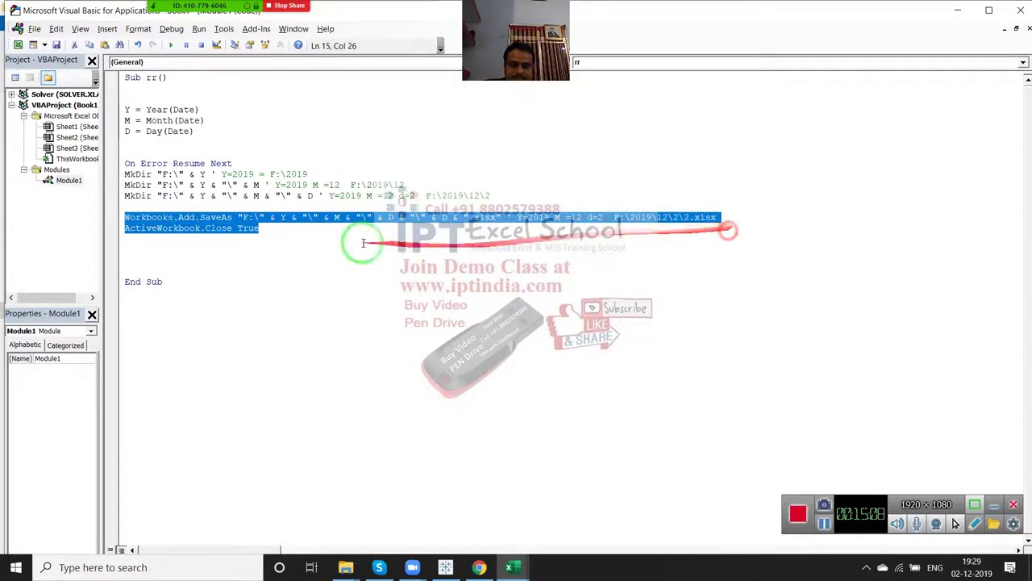
left_click(669, 367)
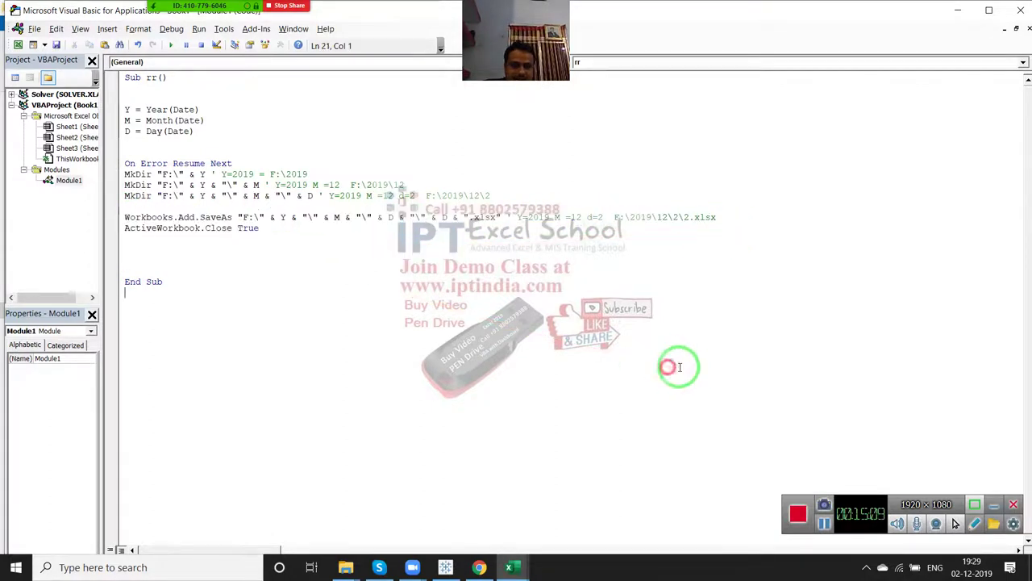
Step: Check in the taskbar calendar that today is day 2 and tomorrow day 3
left_click(967, 567)
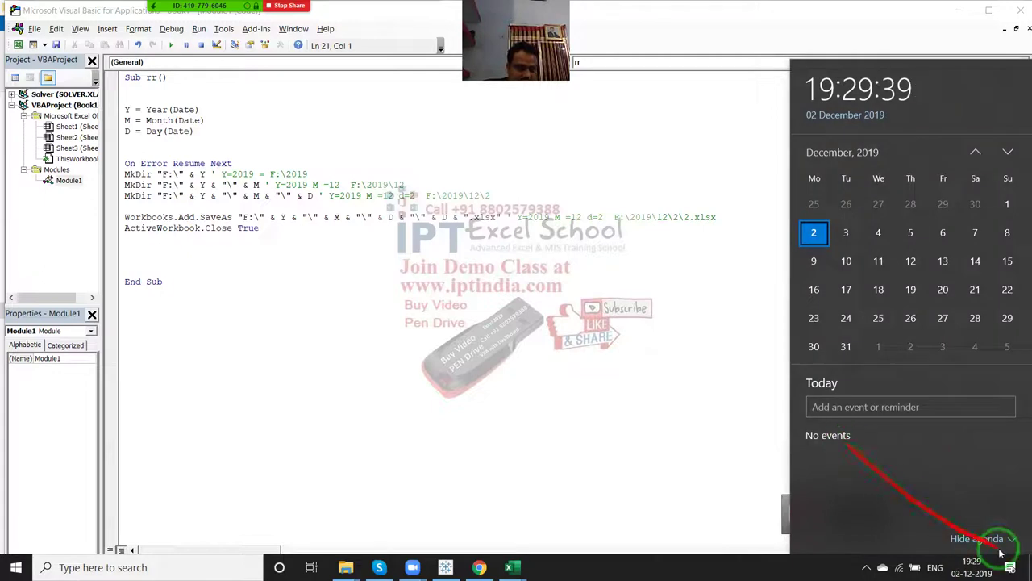
left_click(849, 240)
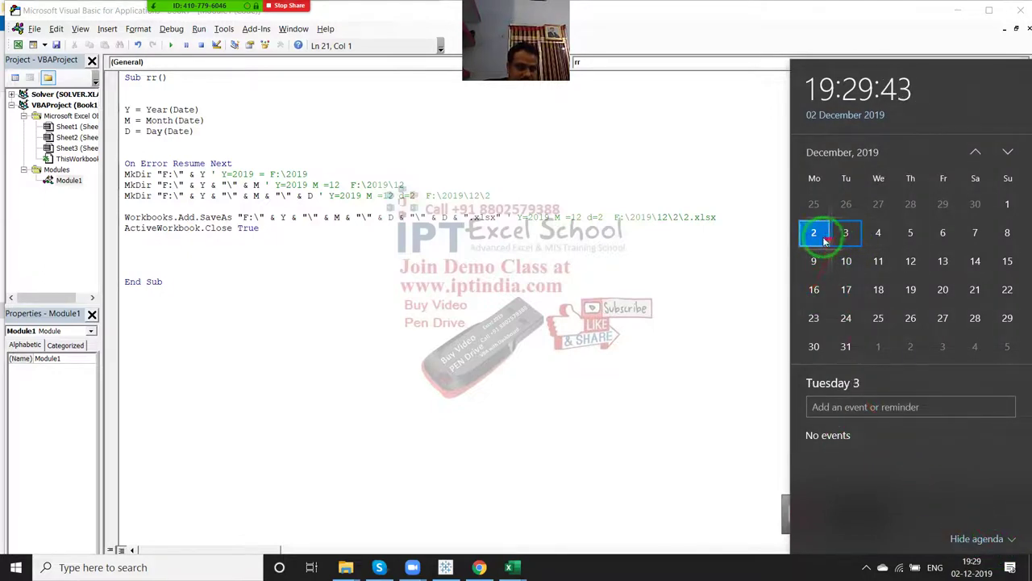
left_click(824, 239)
left_click(846, 236)
left_click(845, 411)
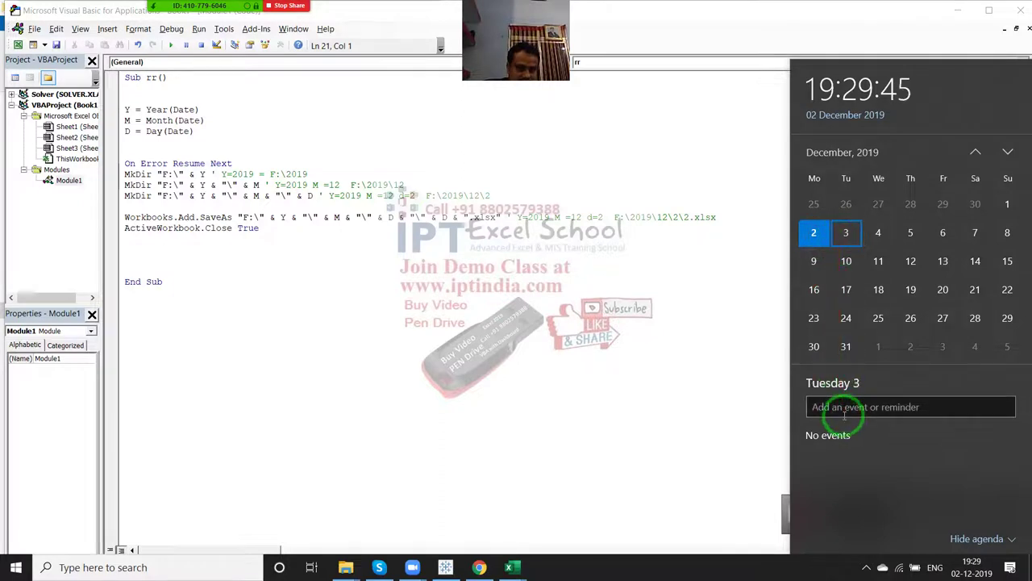
left_click(834, 433)
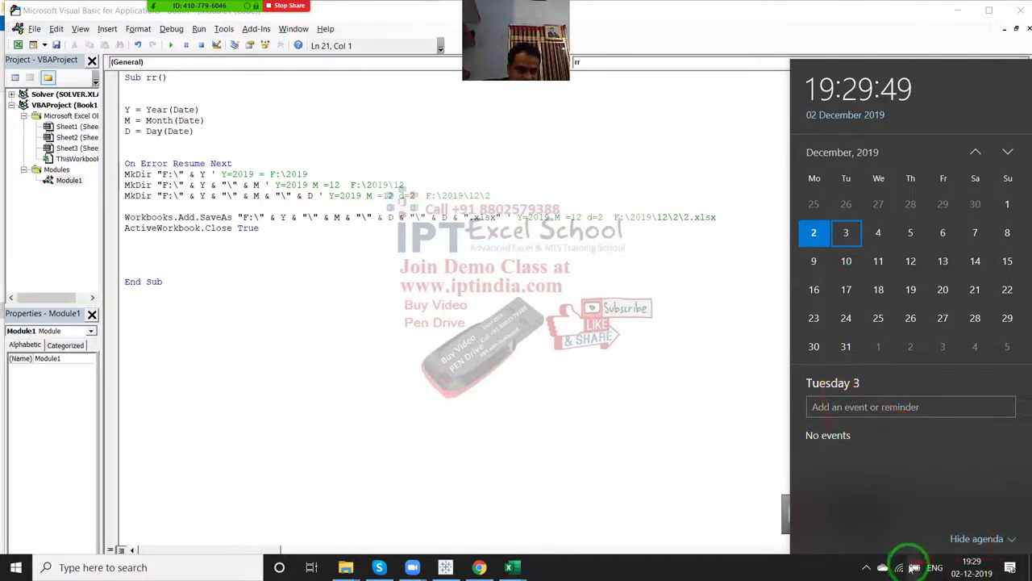
mouse_move(914, 568)
left_mouse_down()
mouse_move(807, 150)
mouse_move(862, 233)
mouse_move(484, 270)
left_mouse_up()
Step: Set a breakpoint on the third MkDir line that creates the day folder
left_click(446, 270)
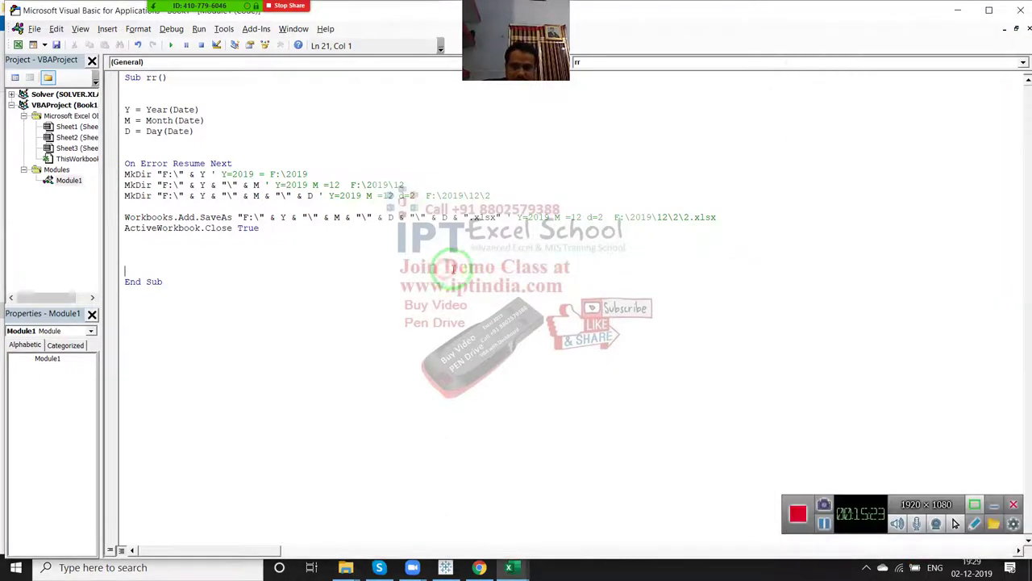
left_click(110, 195)
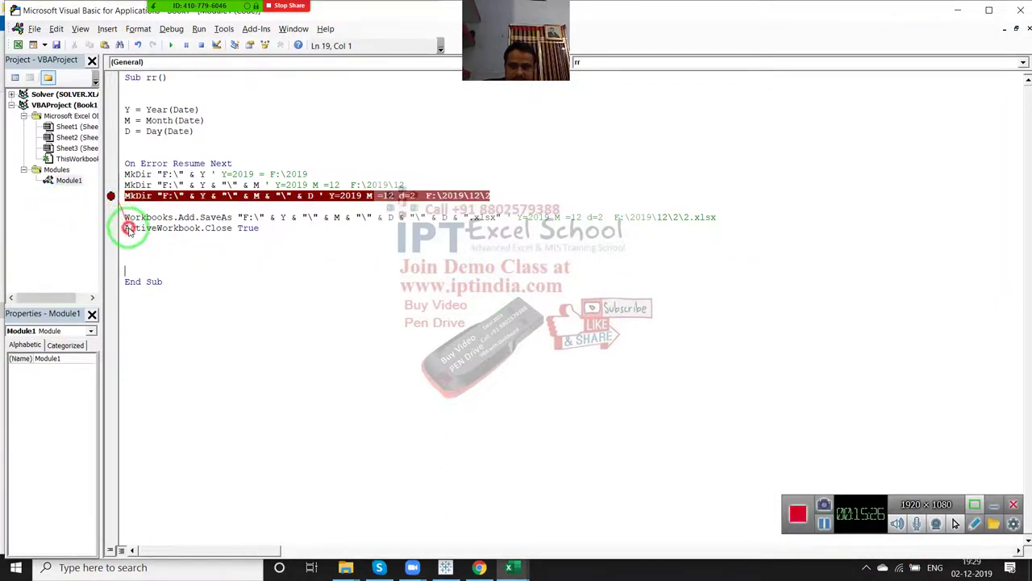
left_click(138, 247)
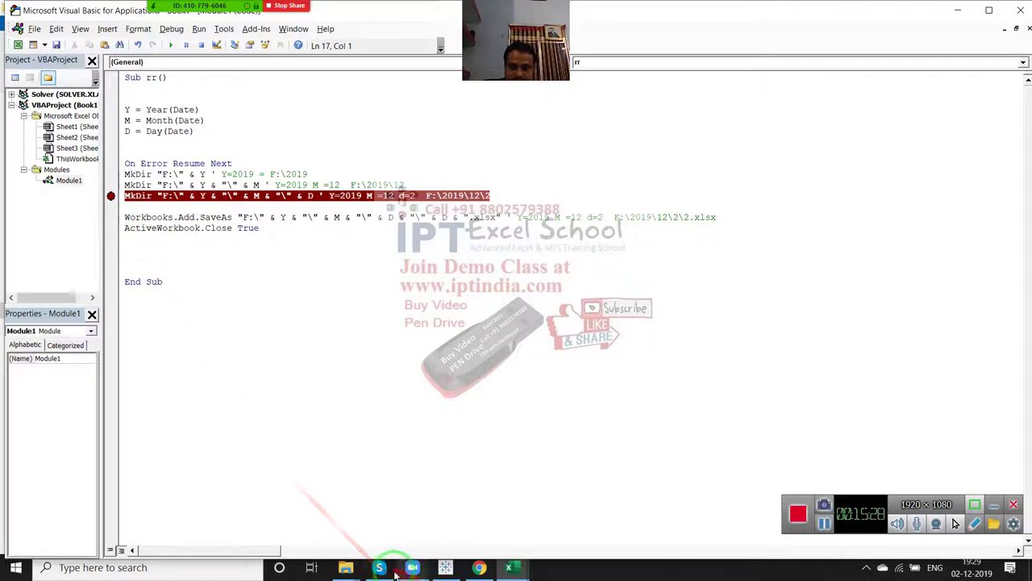
Step: Delete the day folder 2 from F:\2019\12 and reopen F:\2019\12 to confirm it is empty
mouse_move(345, 567)
left_click(387, 518)
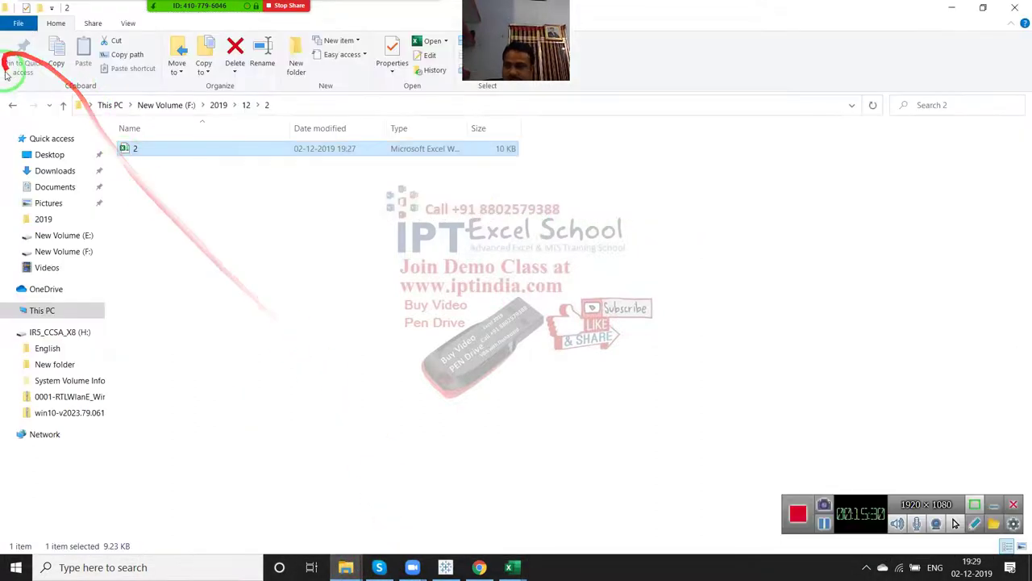
left_click(14, 105)
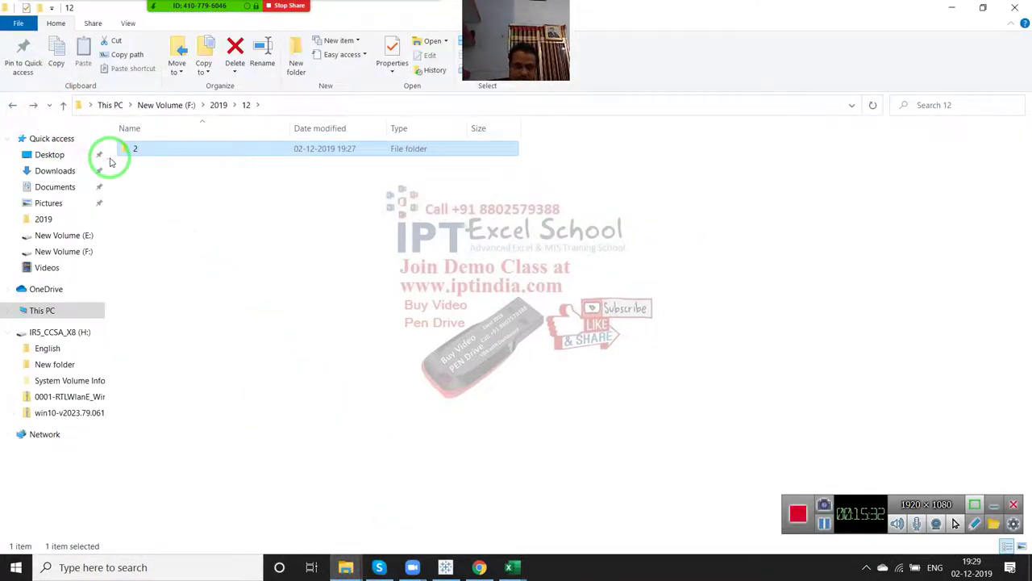
key("Delete")
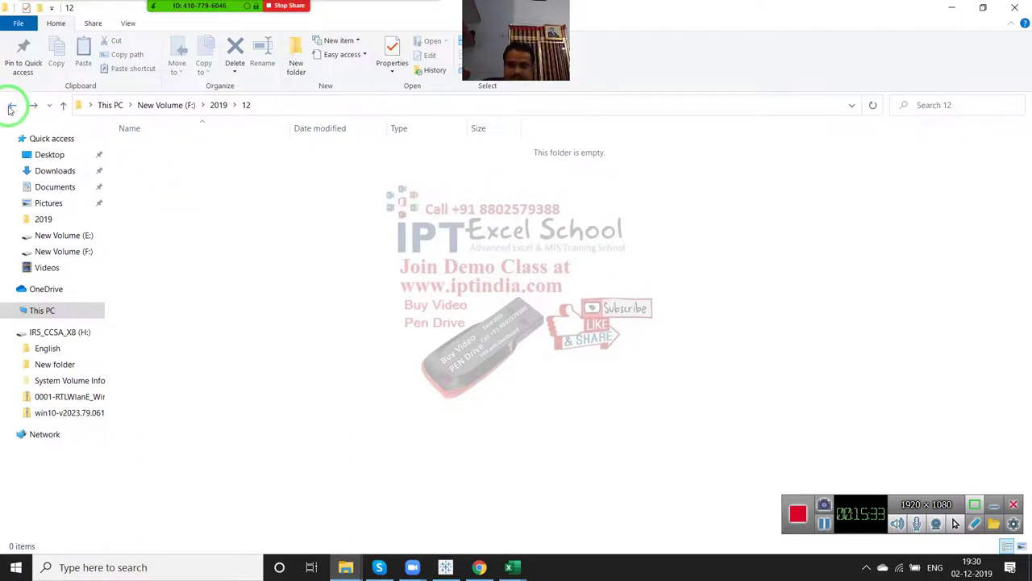
left_click(11, 106)
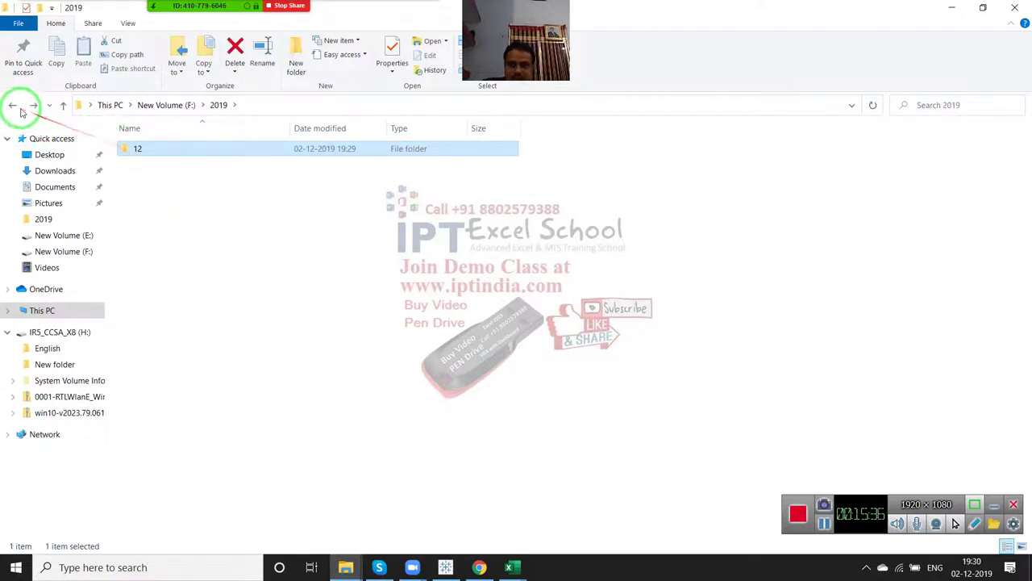
left_click(11, 105)
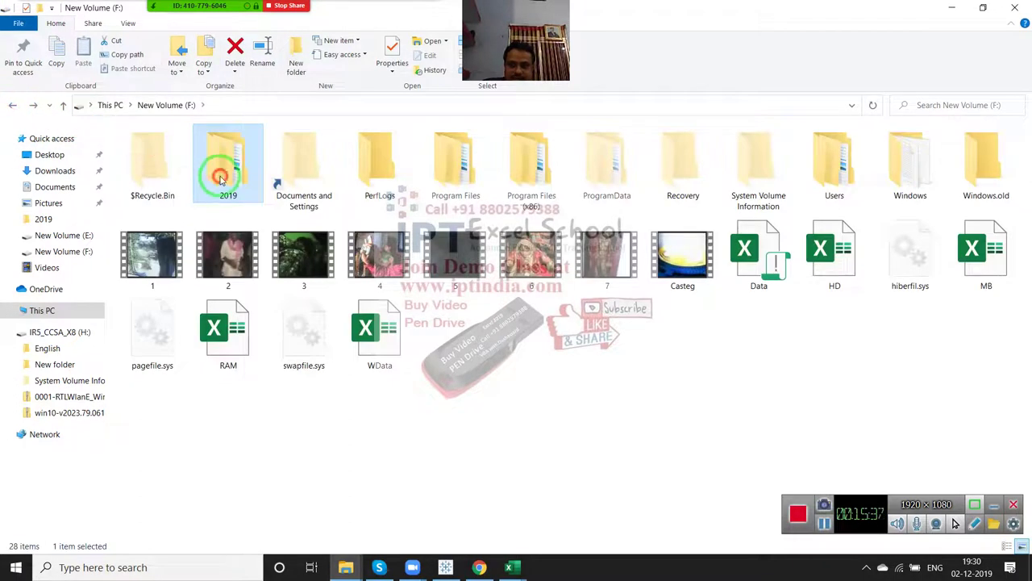
double_click(222, 179)
double_click(157, 148)
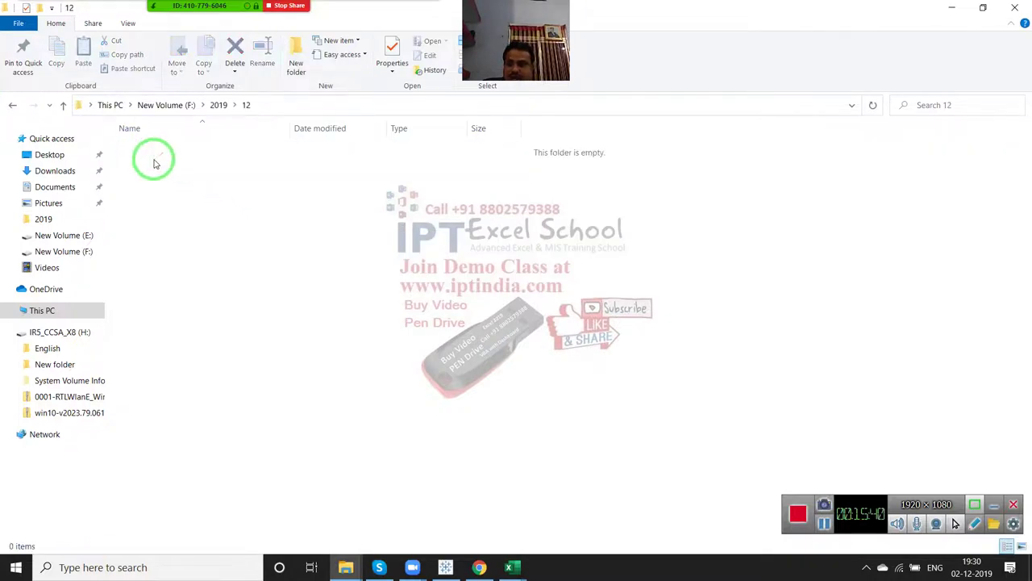
Step: Clear the day-folder MkDir breakpoint and run the rr macro again
mouse_move(514, 565)
left_click(520, 537)
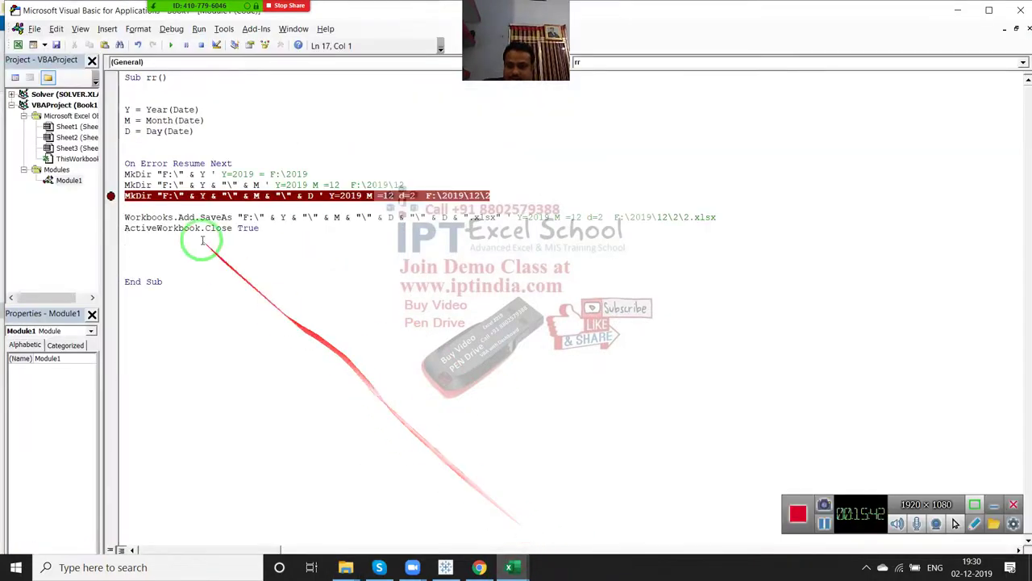
left_click(110, 196)
left_click(257, 175)
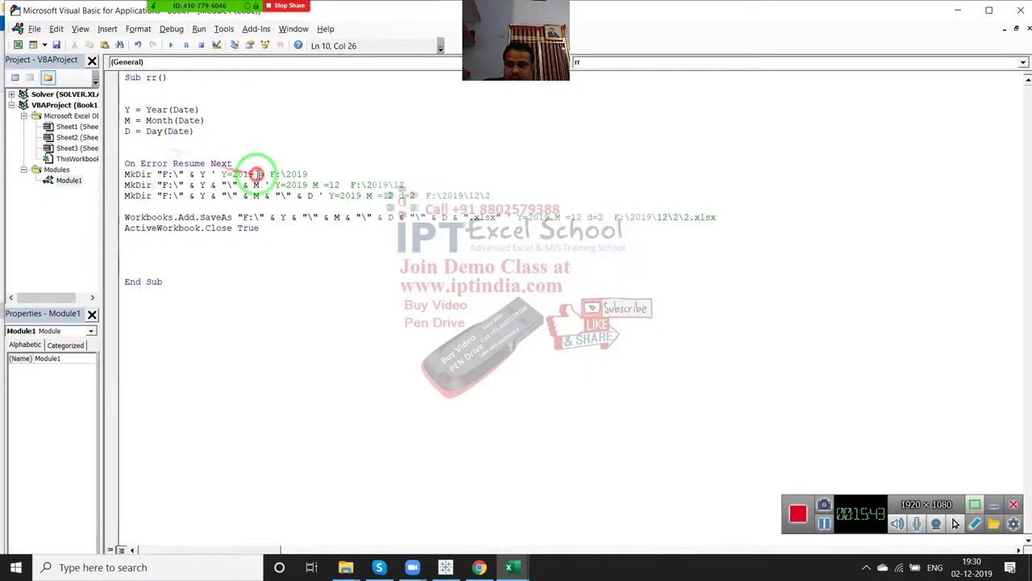
left_click(170, 45)
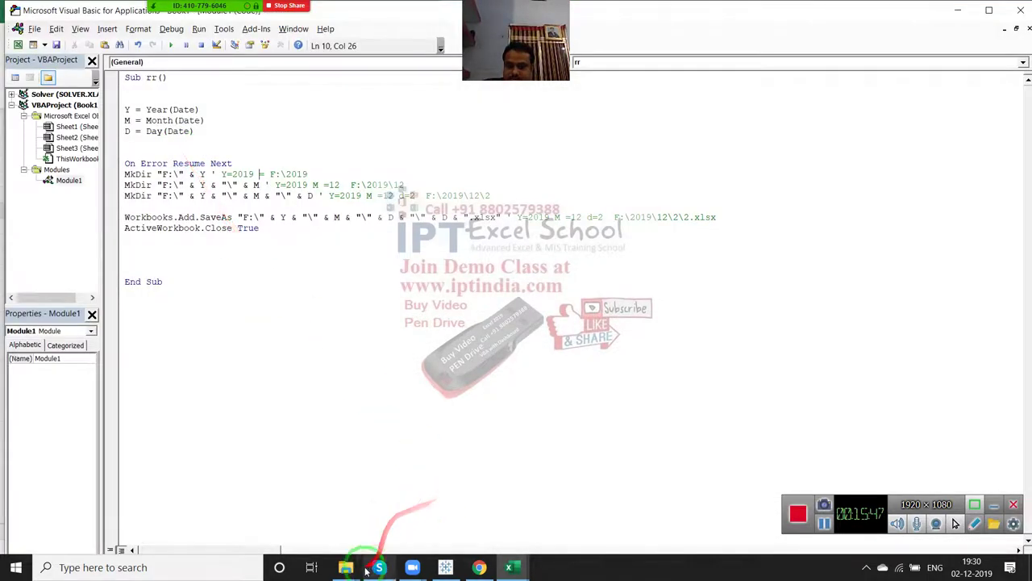
Step: Open the recreated F:\2019\12\2 folder, select workbook 2, and minimise File Explorer
mouse_move(349, 567)
left_click(428, 524)
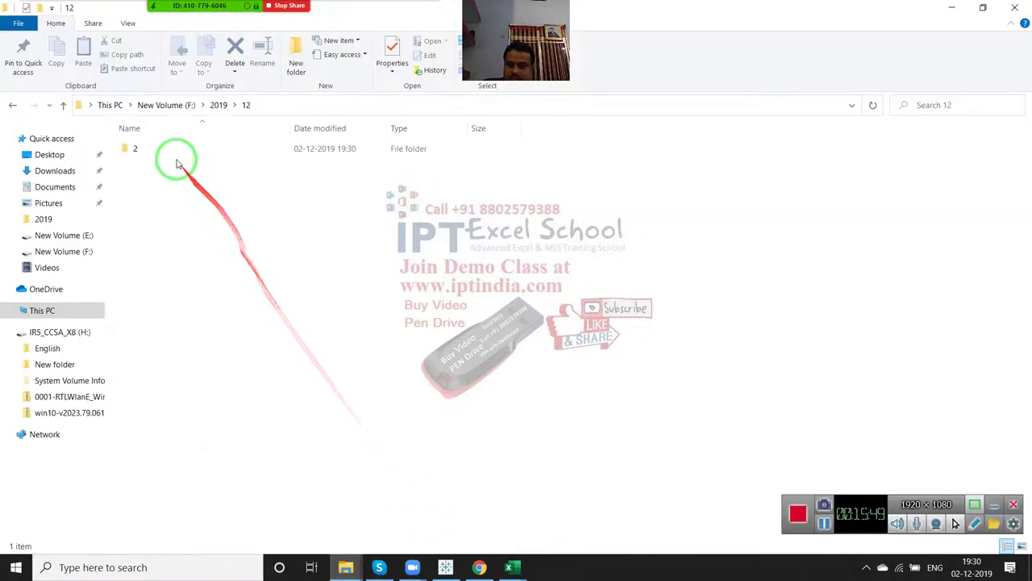
left_click(174, 157)
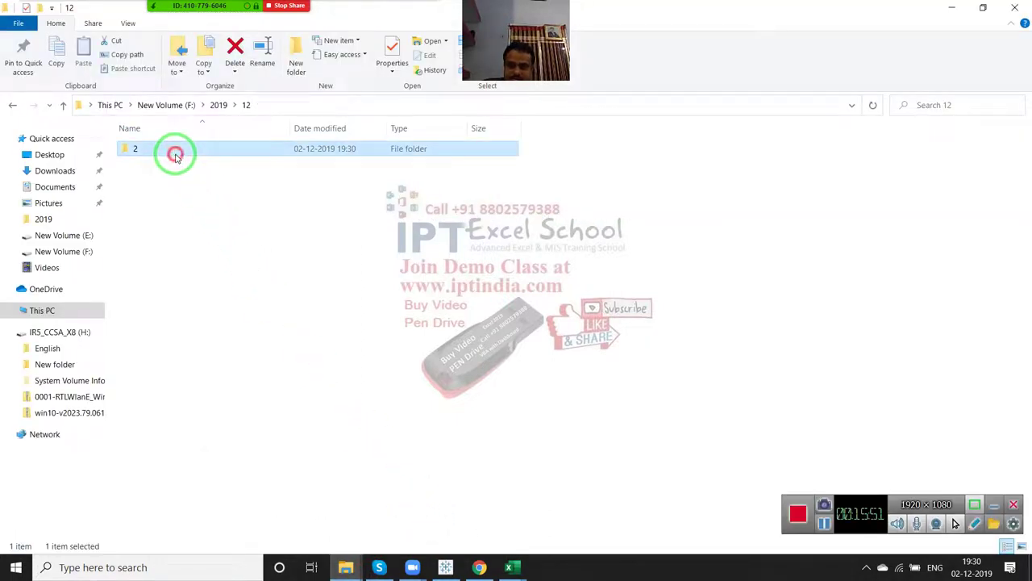
double_click(176, 157)
left_click(176, 157)
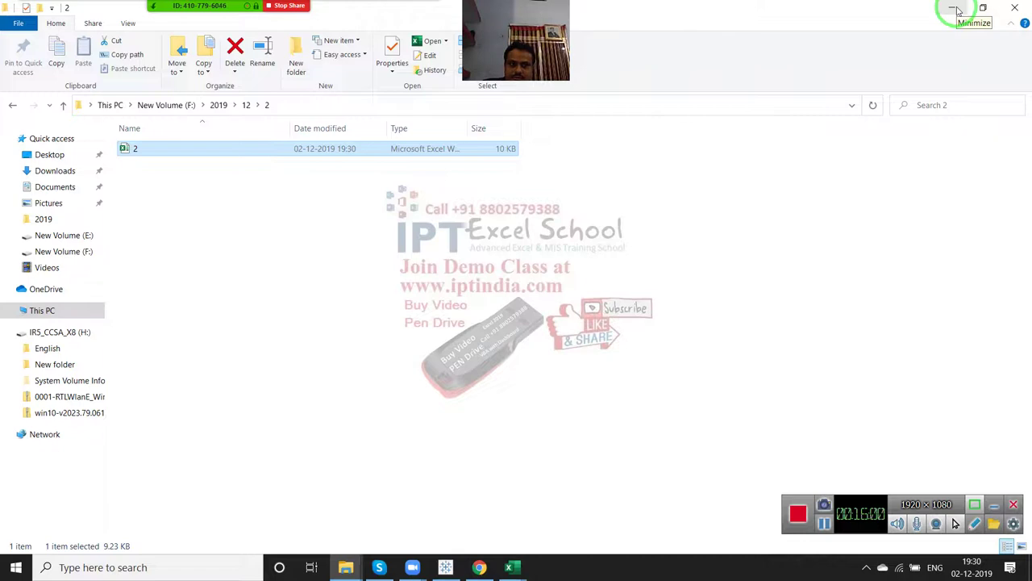
left_click(958, 9)
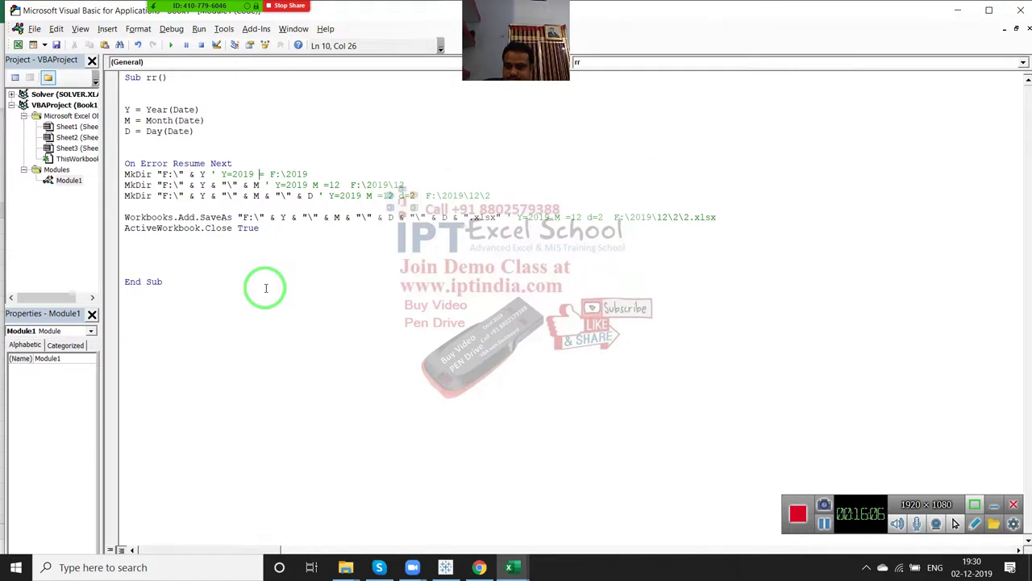
Step: Select the whole rr macro from Sub rr() to End Sub and bring Chrome to the front
left_click_drag(265, 288, 126, 78)
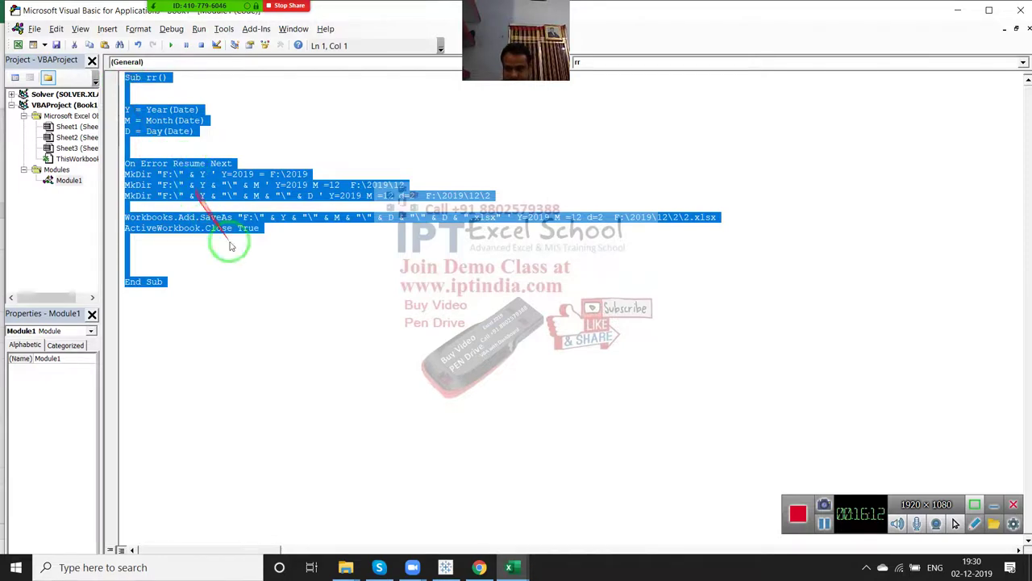
left_click(479, 567)
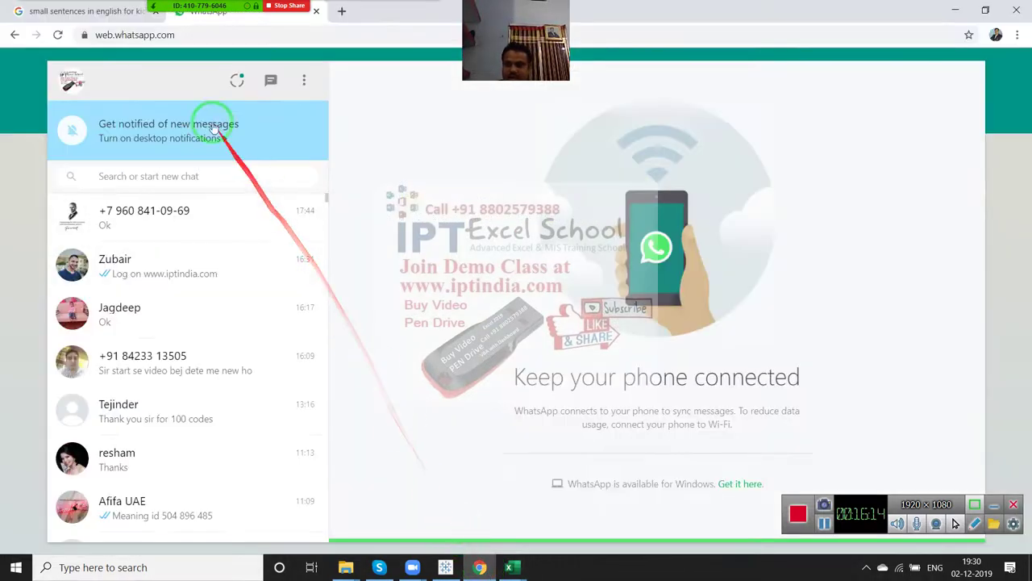
Step: Switch to the other browser tab and load Gmail from the address bar
left_click(81, 11)
left_click(122, 36)
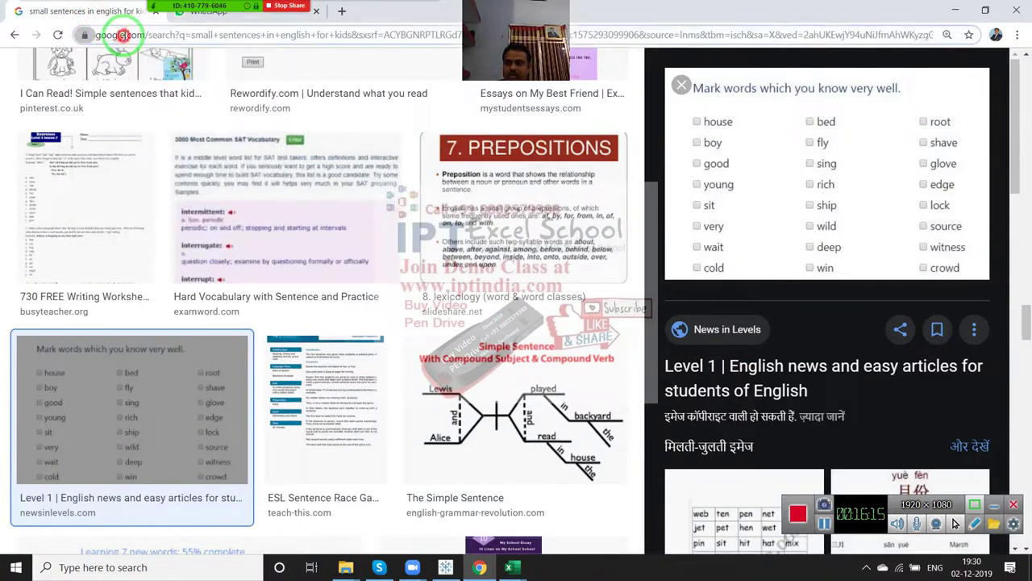
type("gmail.com")
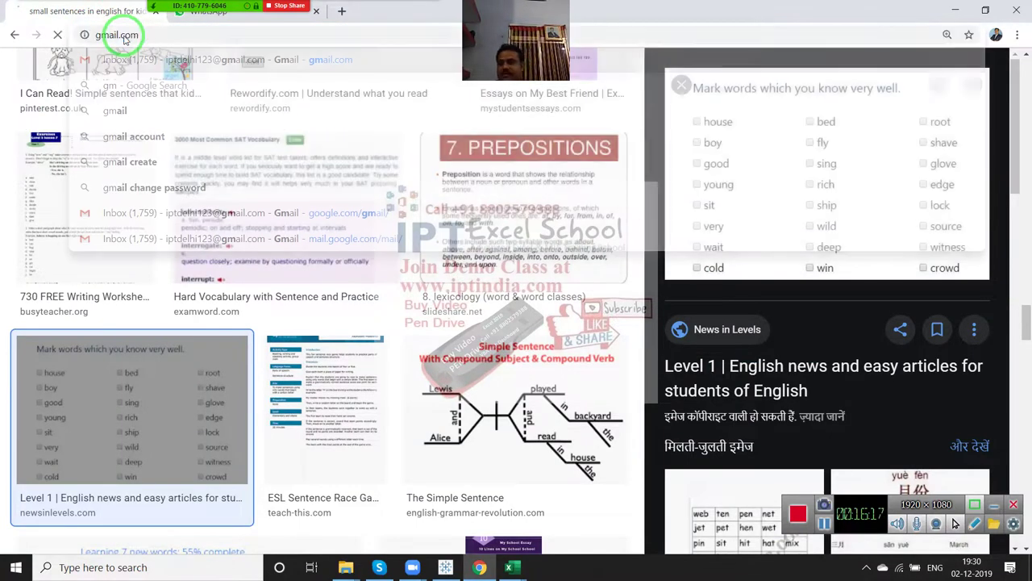
key("Return")
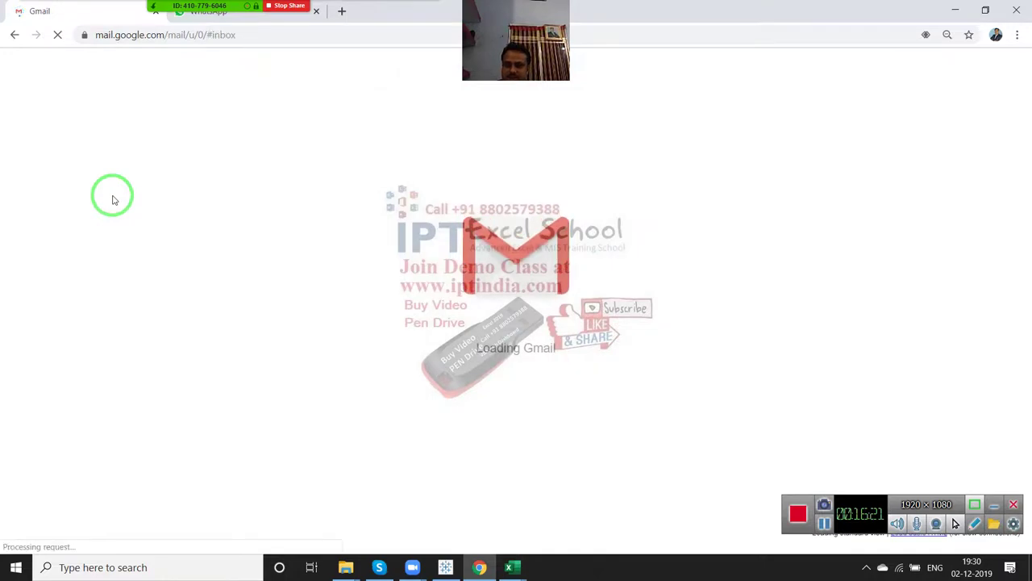
left_click_drag(114, 200, 133, 120)
left_click_drag(73, 111, 420, 206)
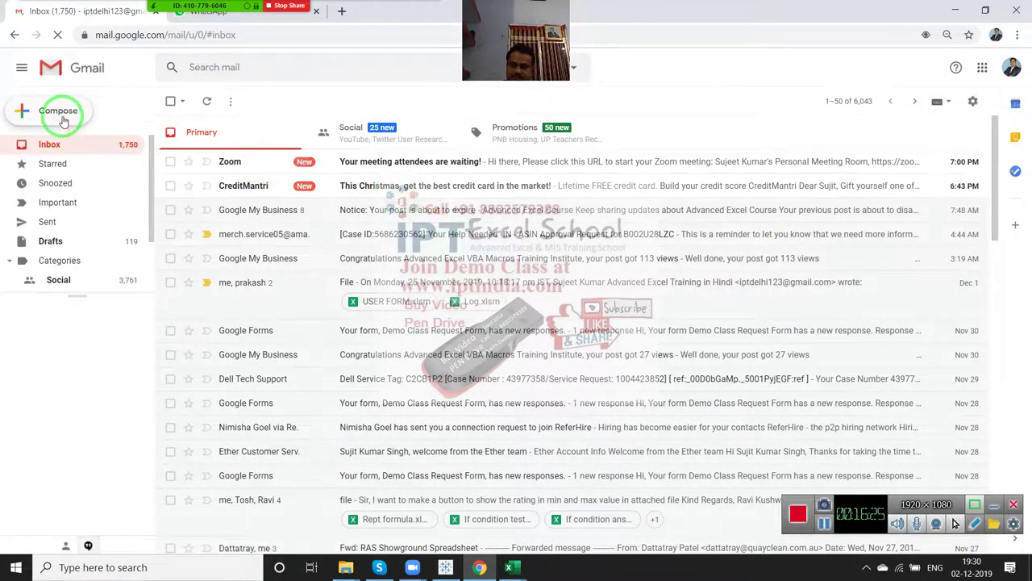
left_click_drag(36, 121, 217, 283)
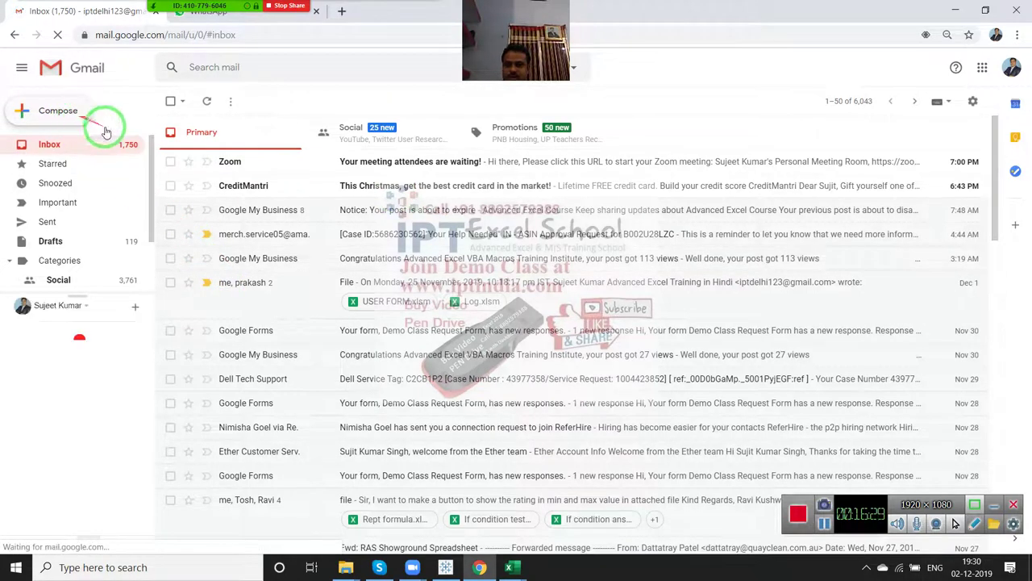
Step: Email the pasted rr macro code to a contact under subject 'code', then show the desktop
key("c")
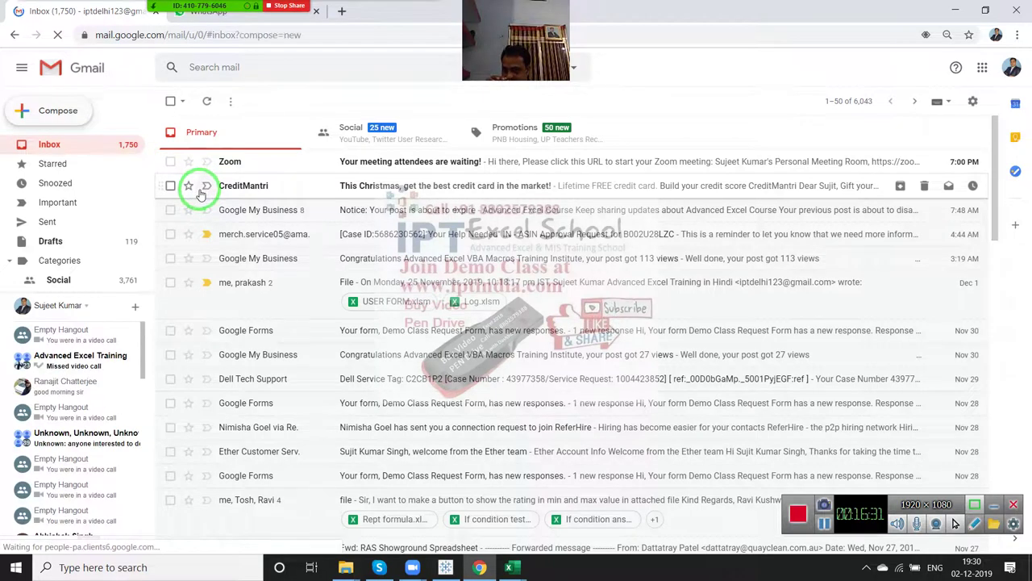
left_click_drag(266, 206, 589, 246)
type("anil")
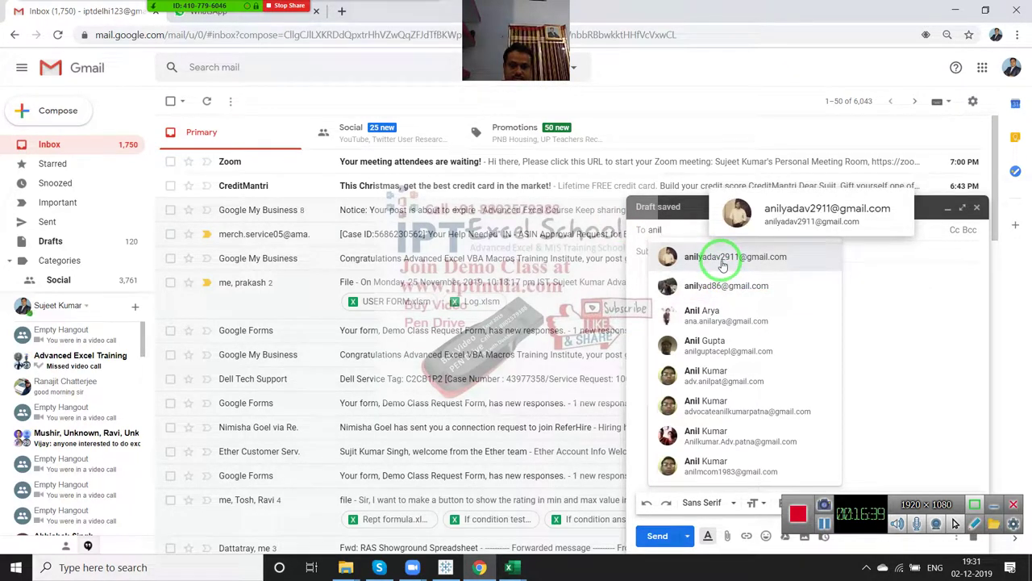
left_click(723, 265)
type("code")
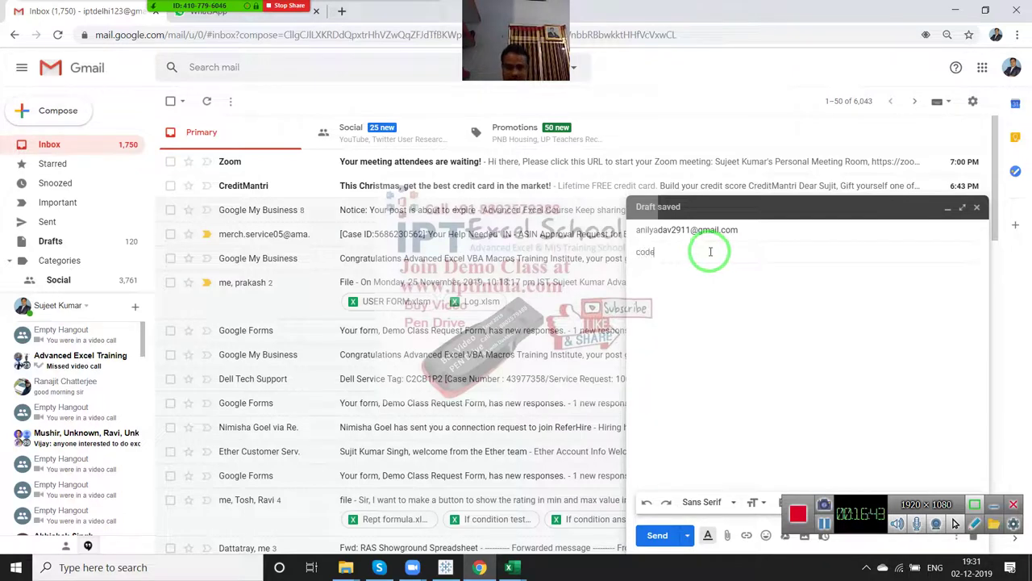
left_click(714, 272)
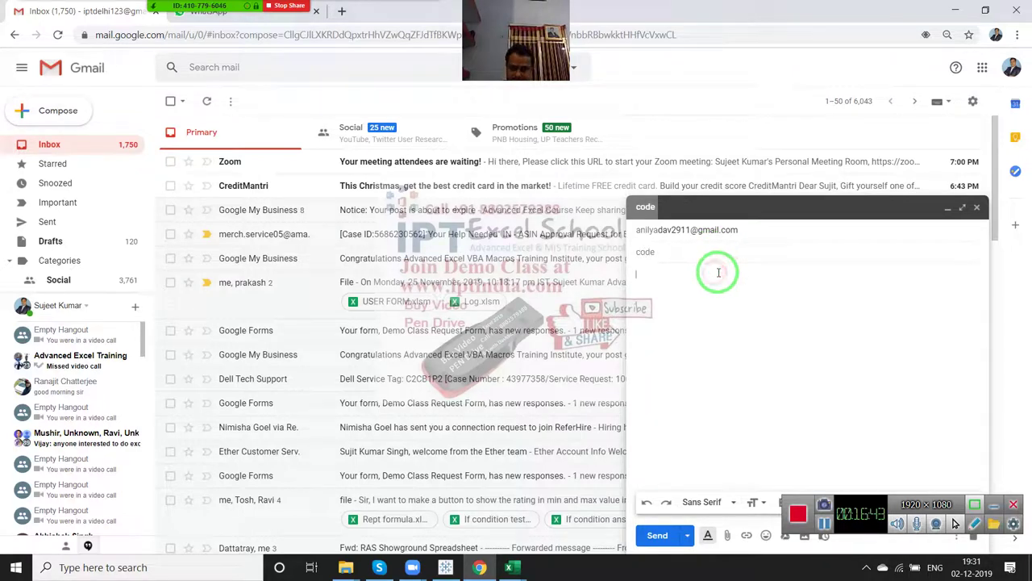
key("ctrl+v")
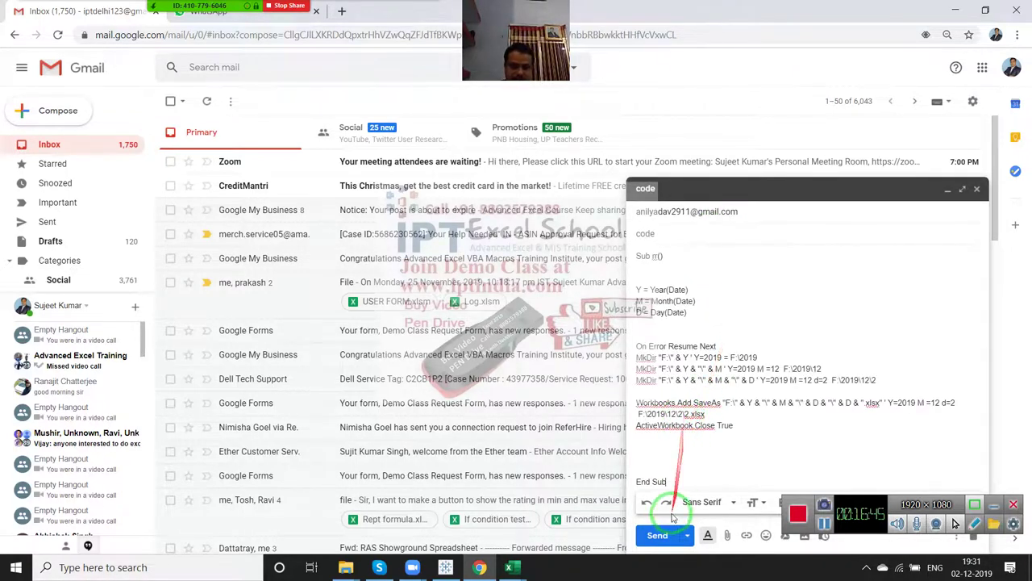
left_click(669, 538)
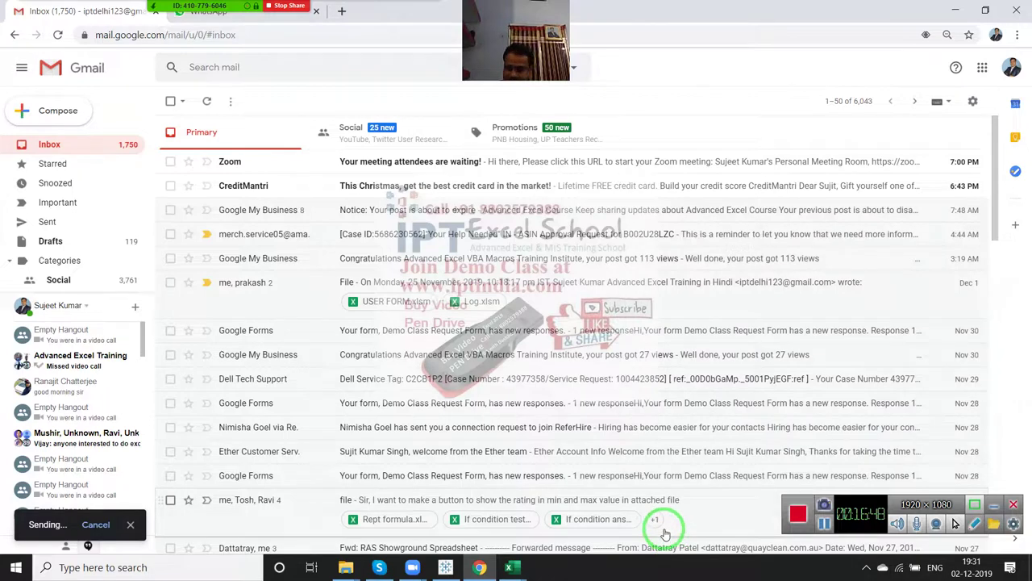
key("super+d")
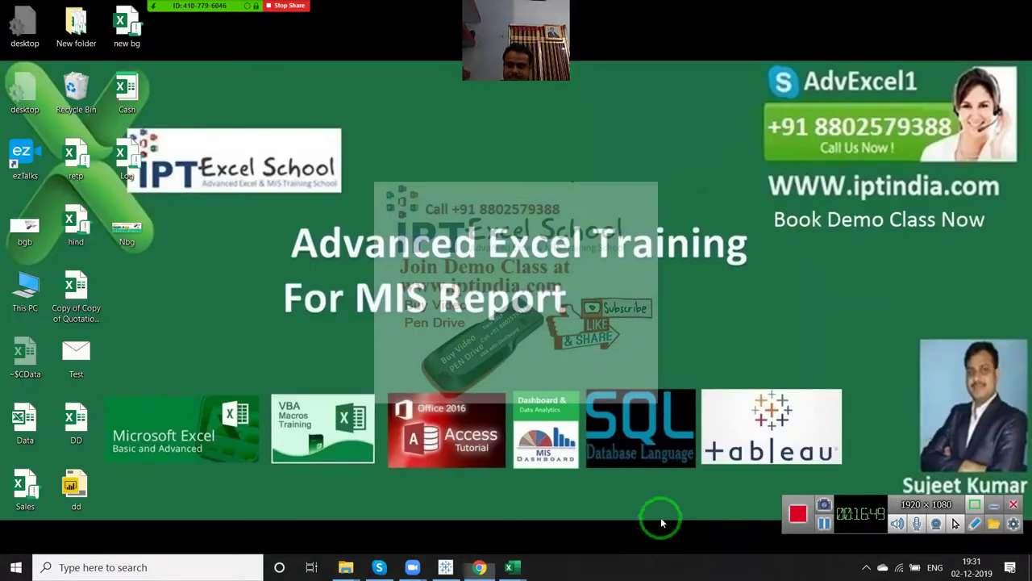
left_click(425, 12)
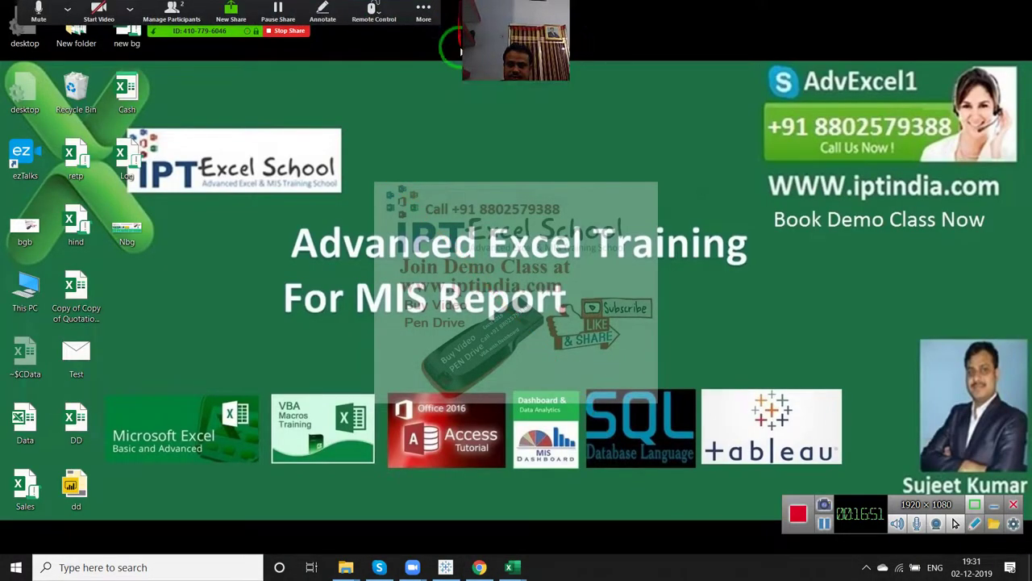